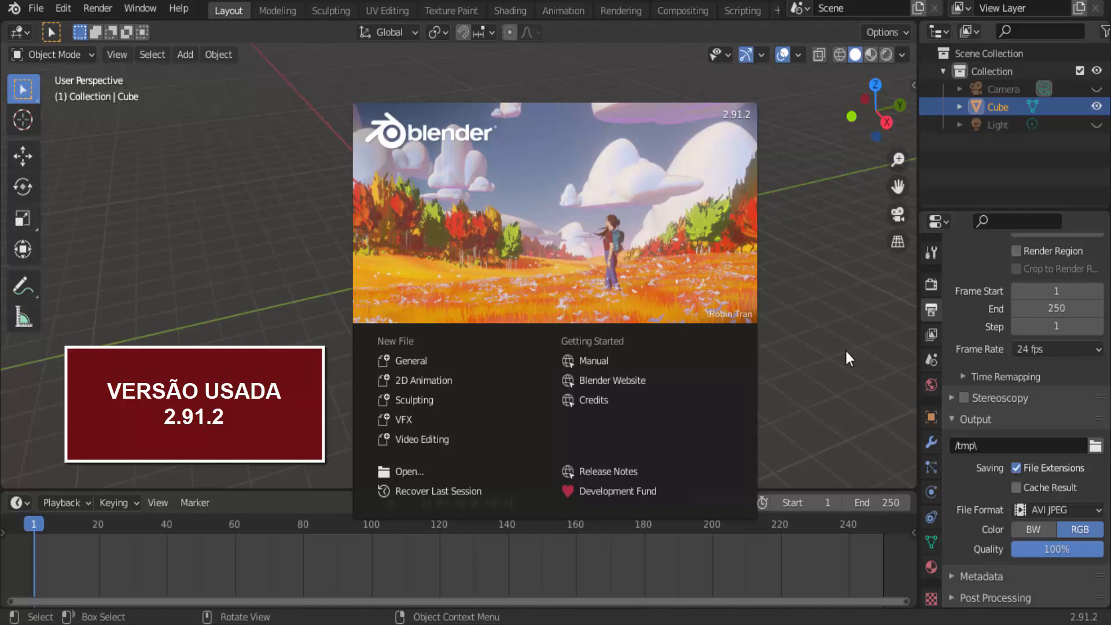
Dismiss the splash screen, add a level 3 Subdivision Surface modifier to the default cube, and show its modifier settings.
click(844, 348)
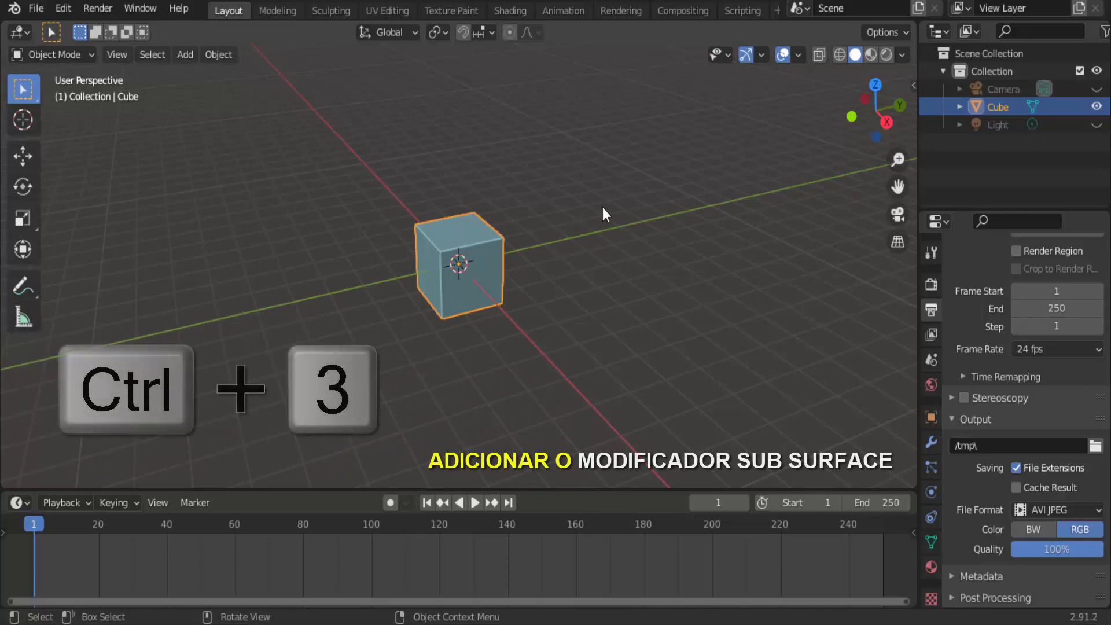
key(ctrl+3)
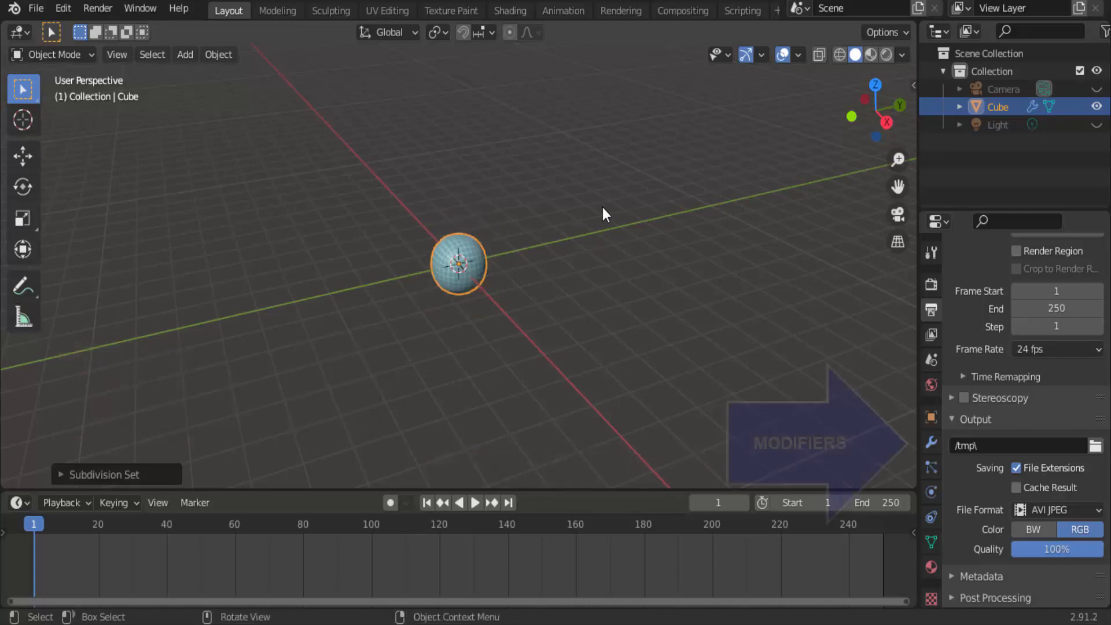
click(932, 443)
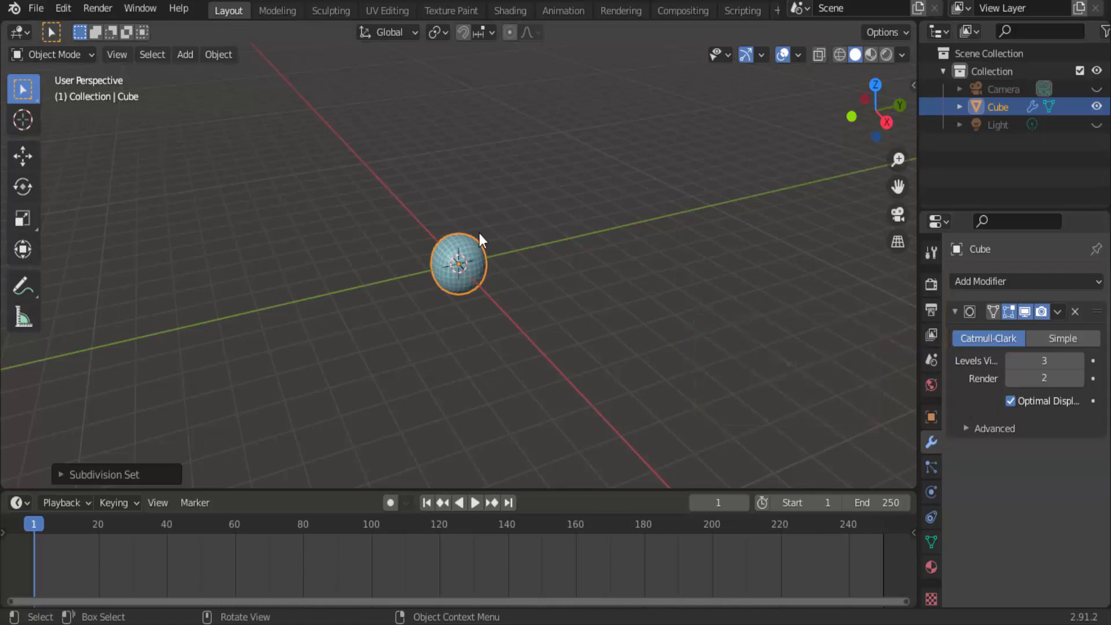
Enter Edit Mode on the cube and scale the whole mesh down along Z to flatten it.
click(60, 54)
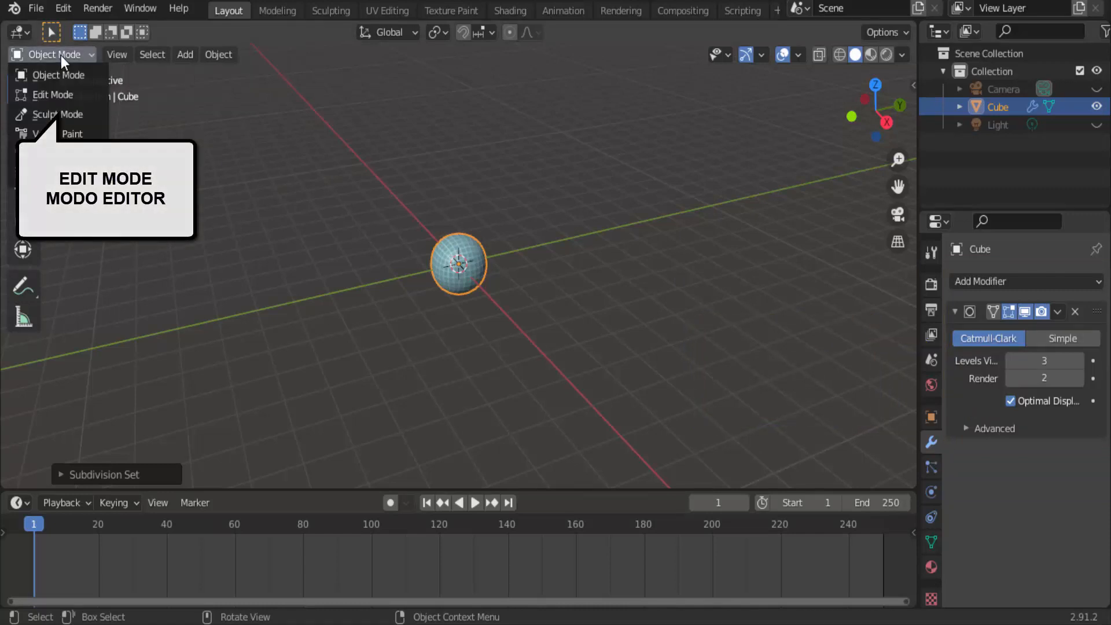
click(53, 93)
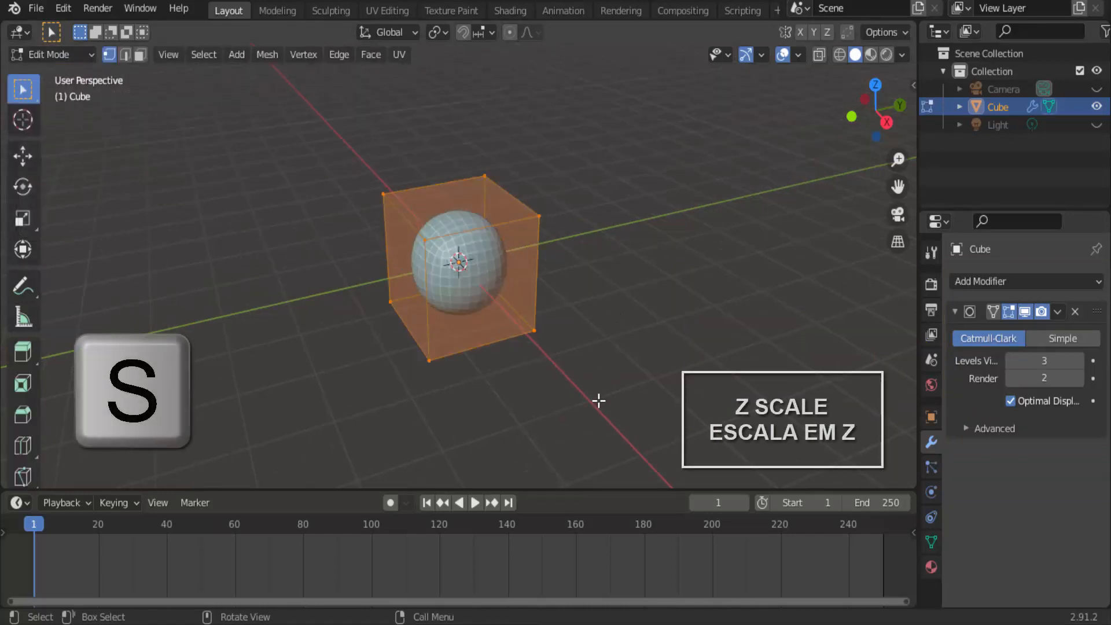
key(s)
key(z)
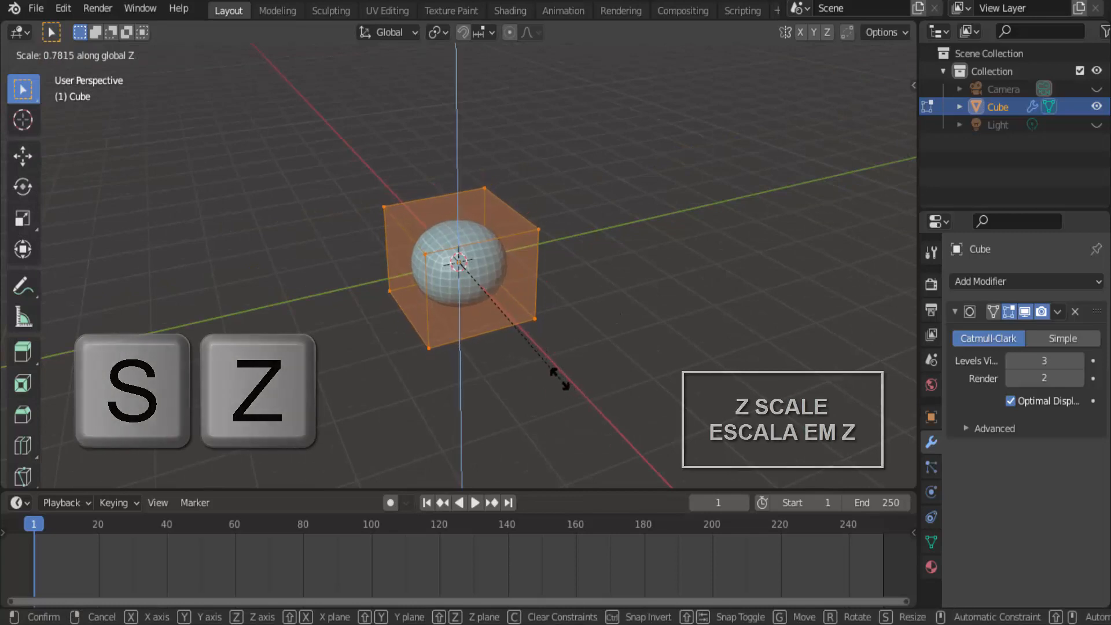
click(538, 363)
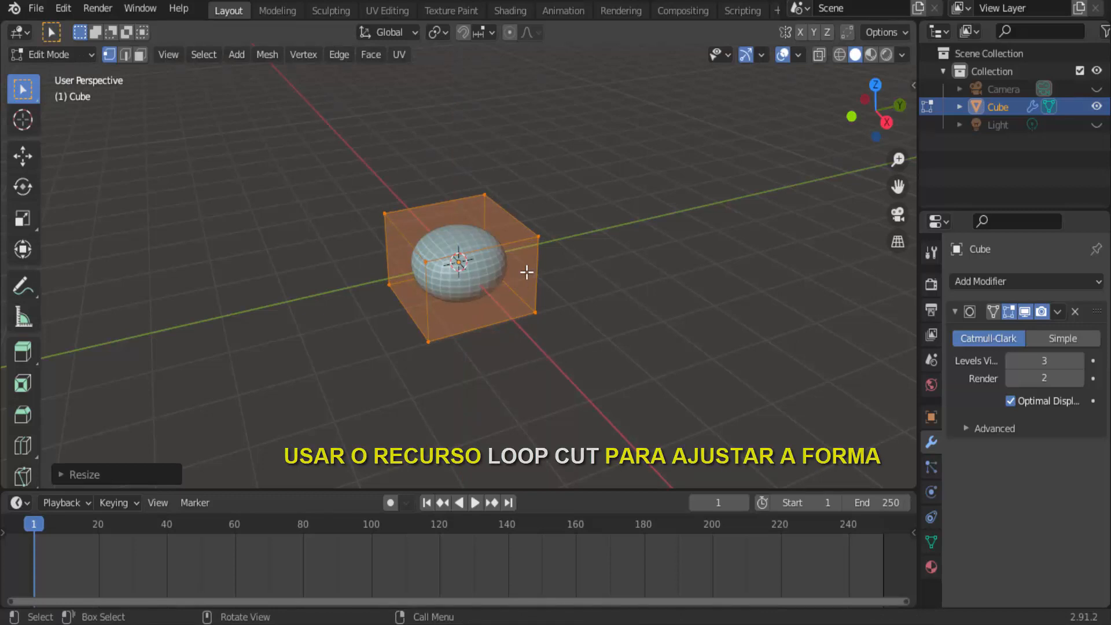
Sharpen the shape with two horizontal loop cuts, one slid up to the cube's upper edge and one down to its lower edge.
key(ctrl+r)
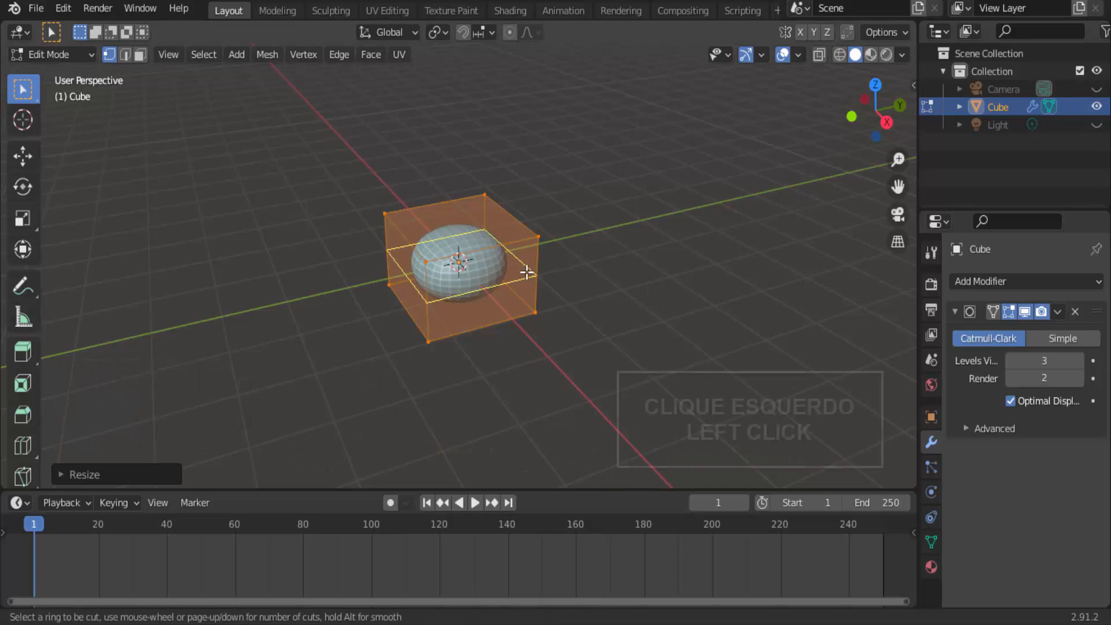
click(527, 272)
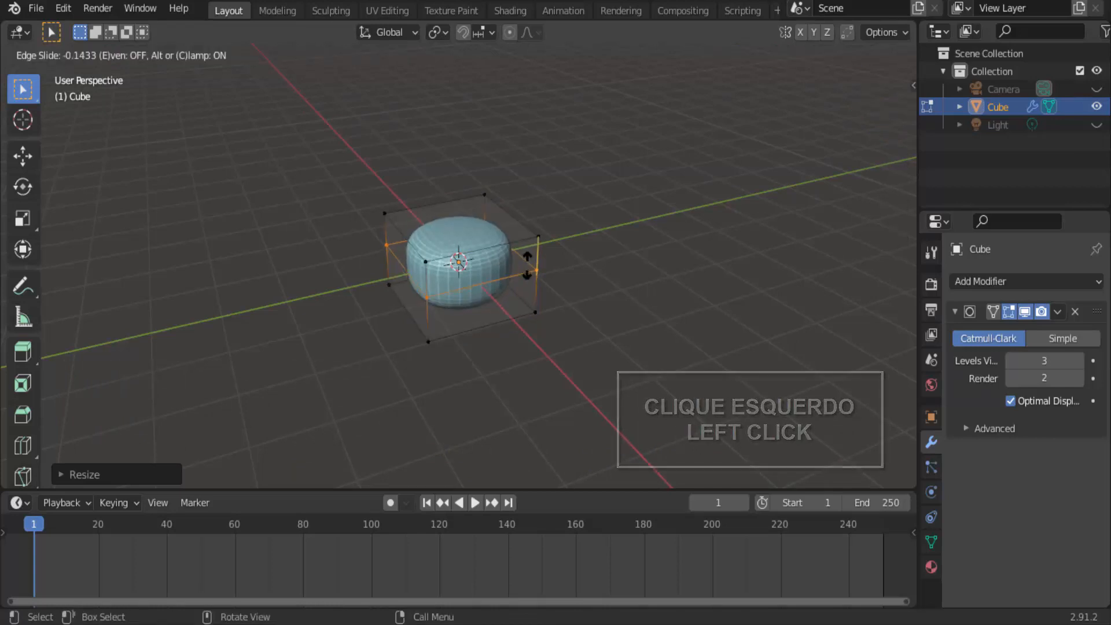
click(522, 229)
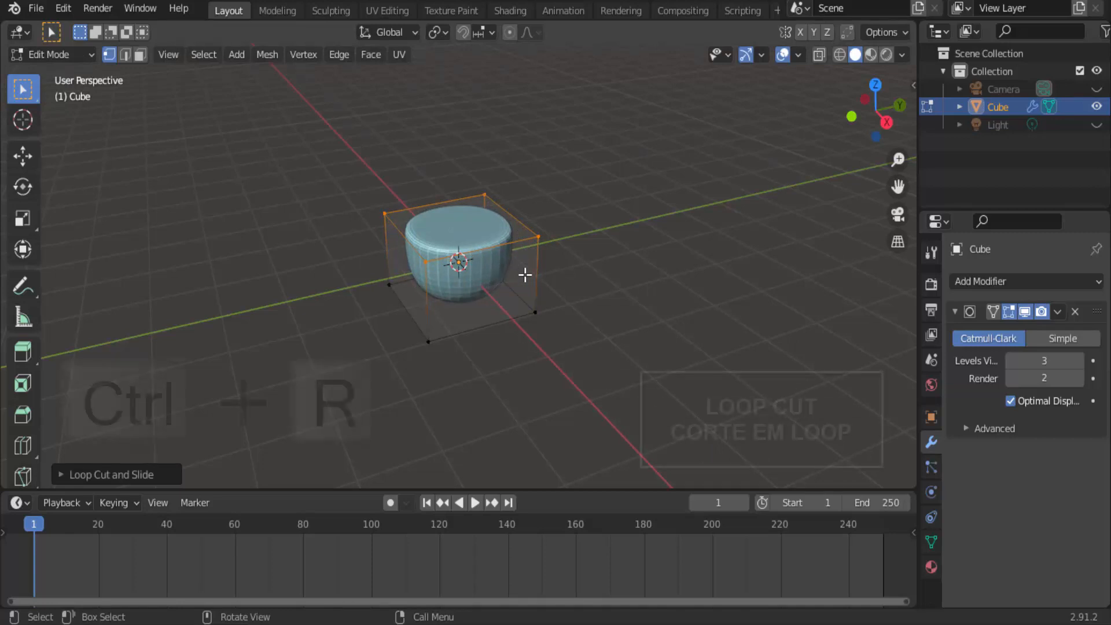
key(ctrl+r)
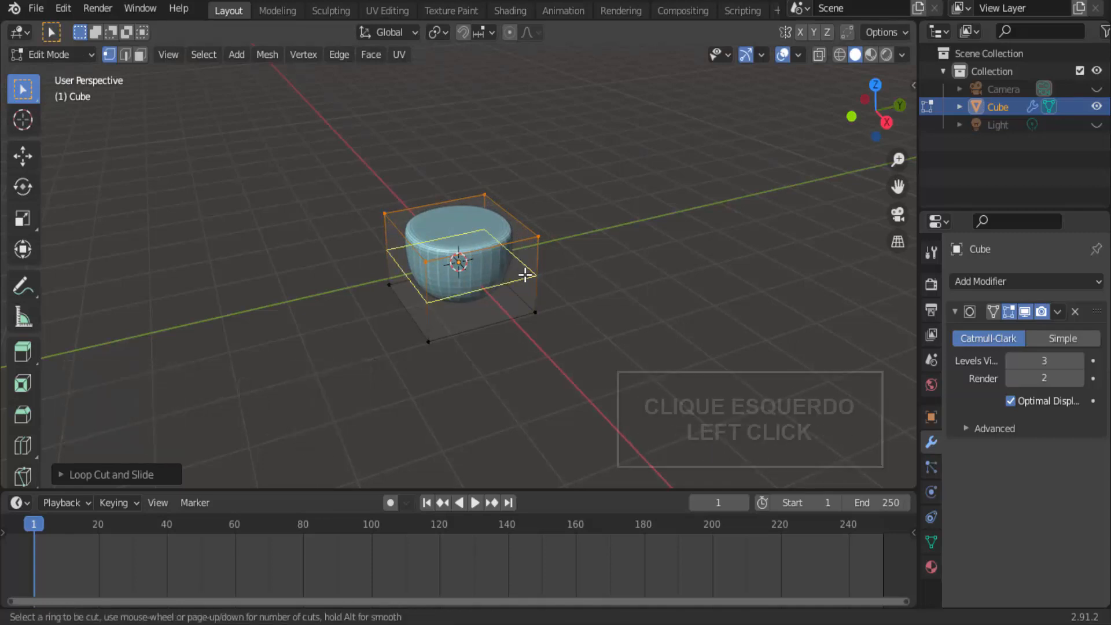
click(525, 275)
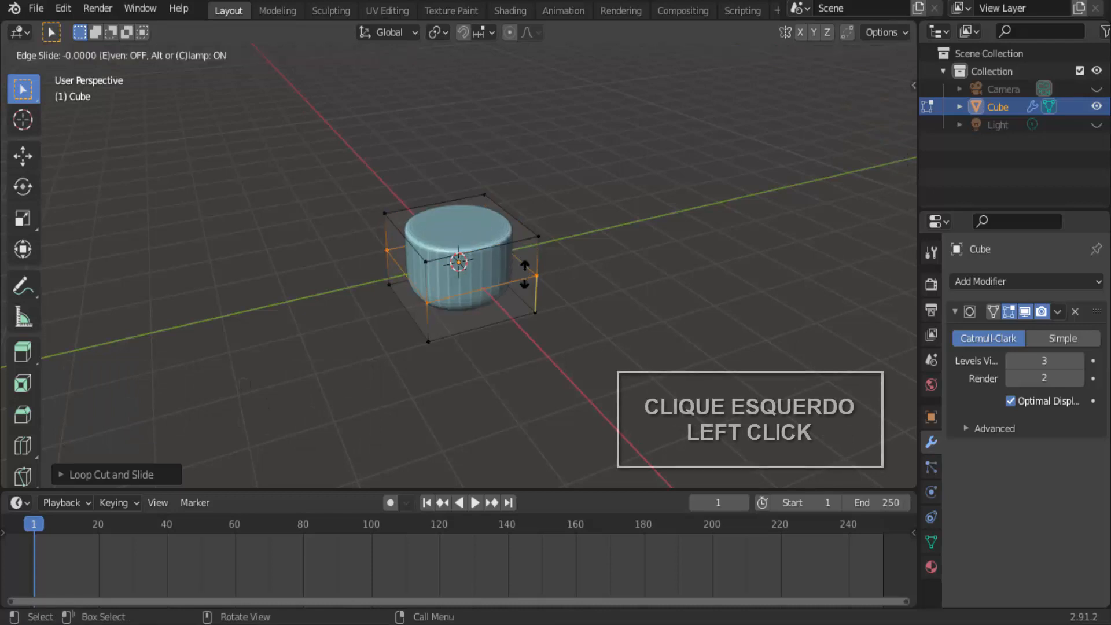
click(525, 322)
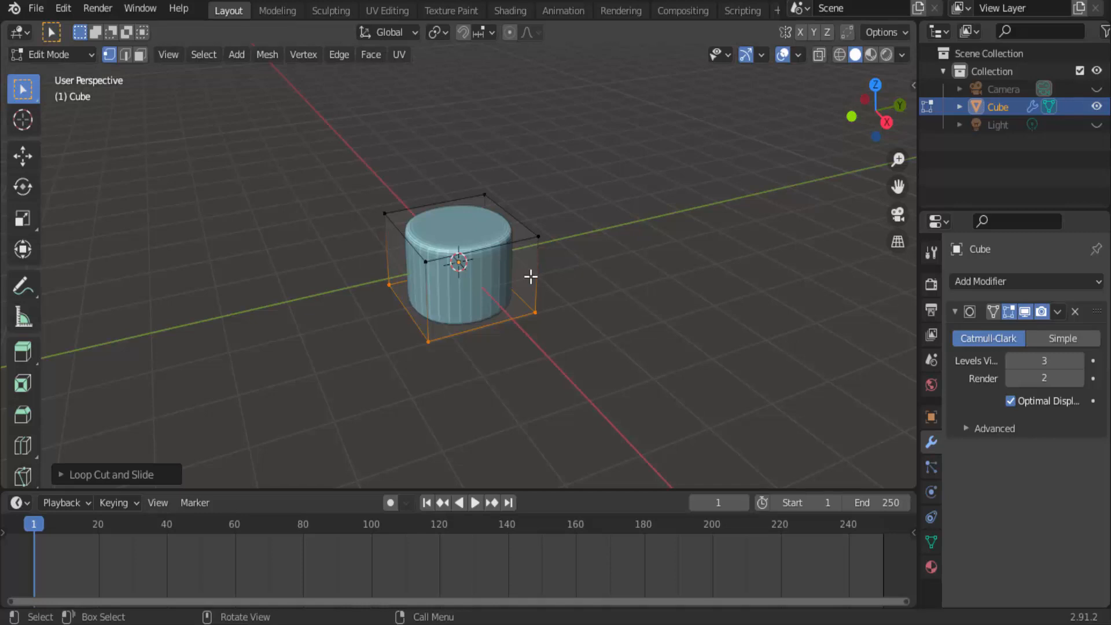
Add two evenly spaced horizontal loop cuts around the middle of the cube's sides without sliding them.
key(ctrl+r)
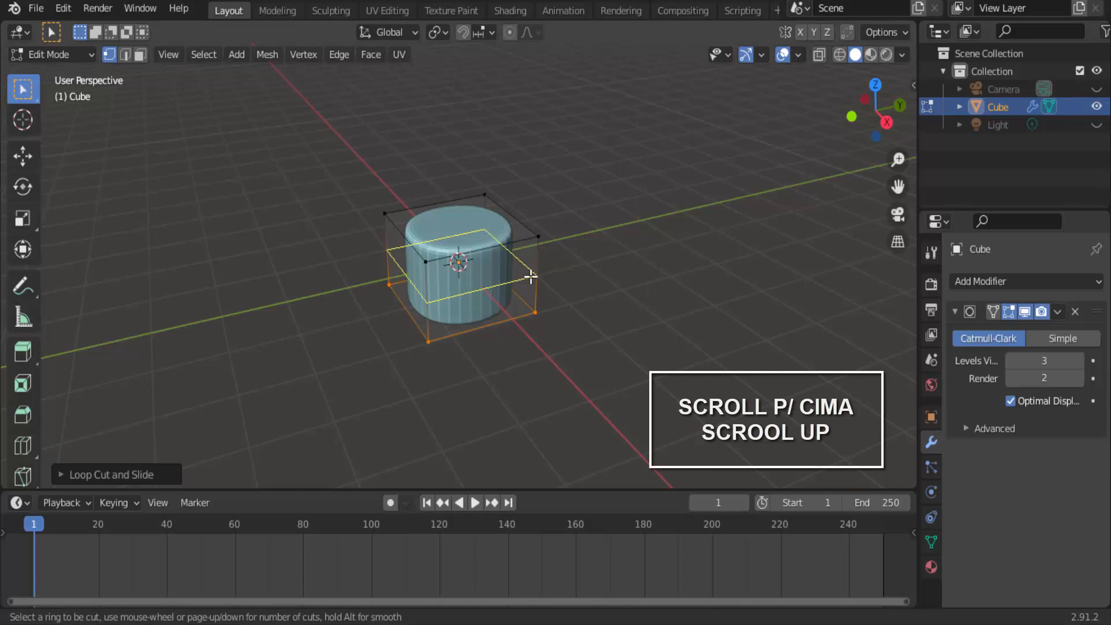
scroll(531, 277, up, 1)
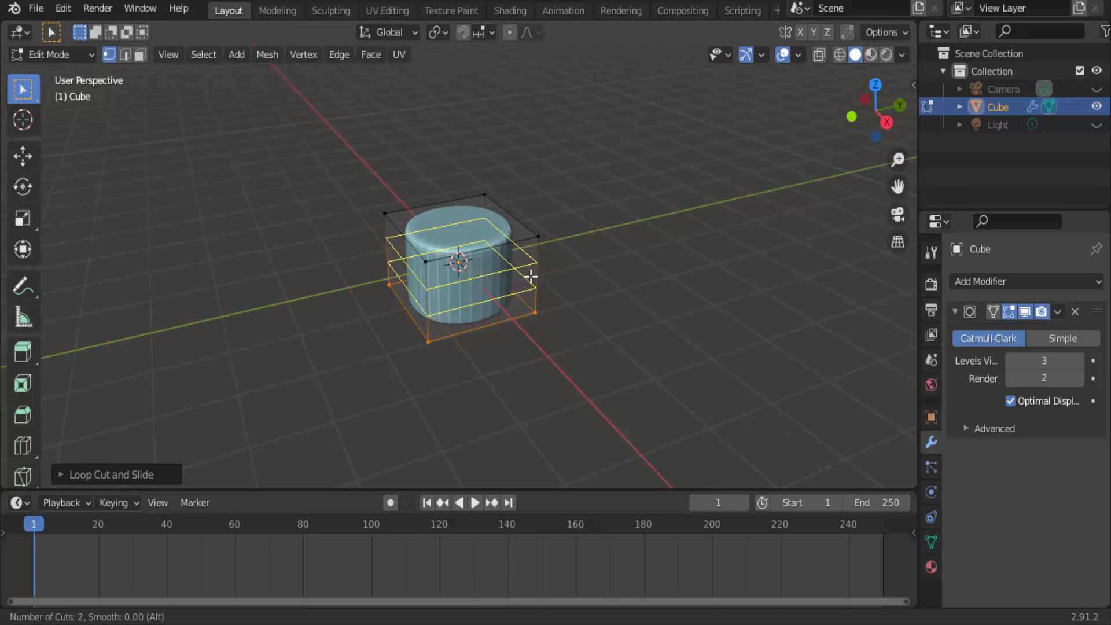
click(530, 277)
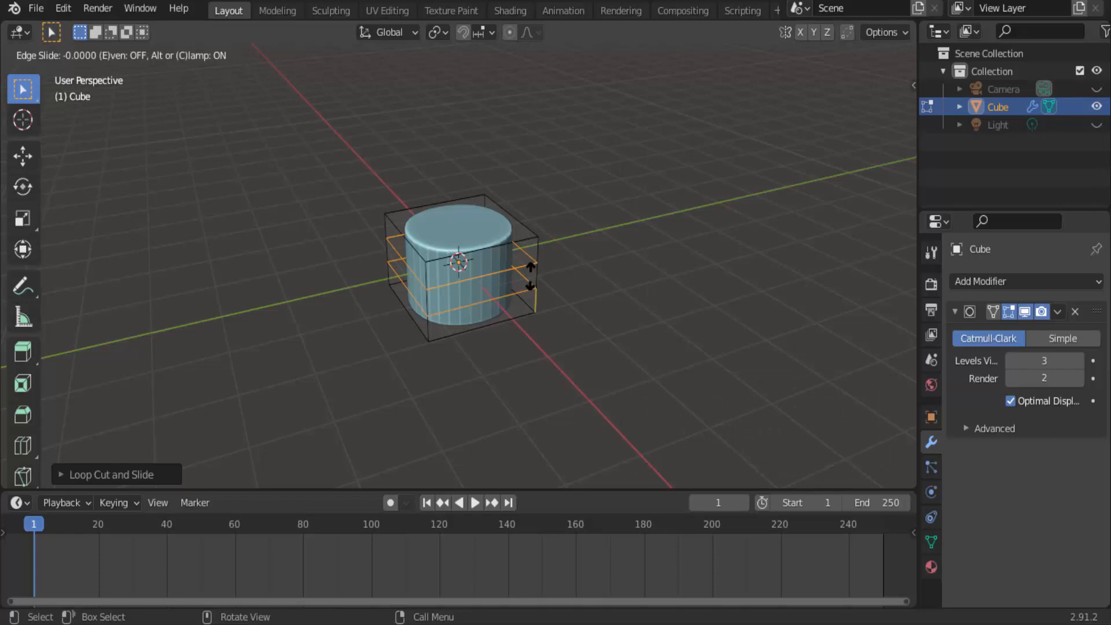
click(531, 277)
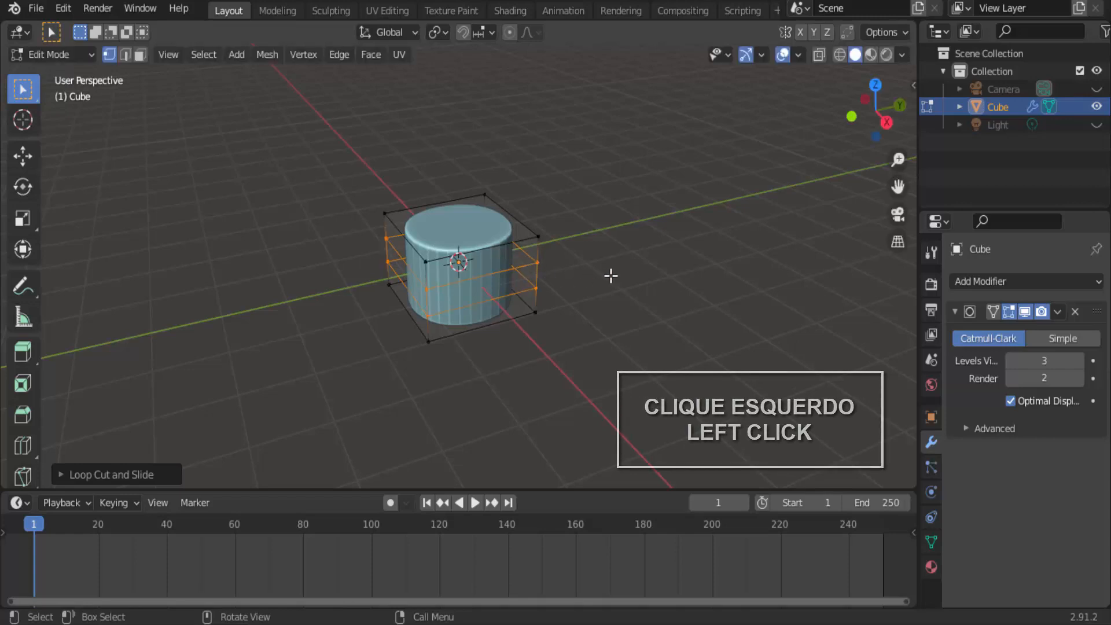
In face selection mode, extrude the four side faces of the middle band outward with Extrude Individual Faces to form four long arms.
click(140, 59)
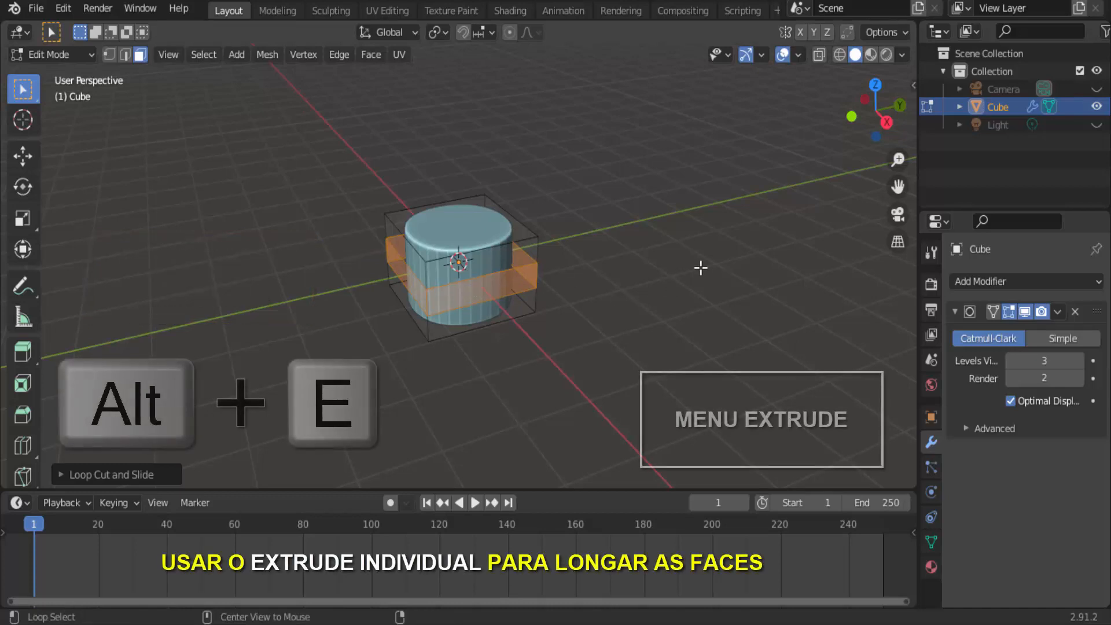
key(alt+e)
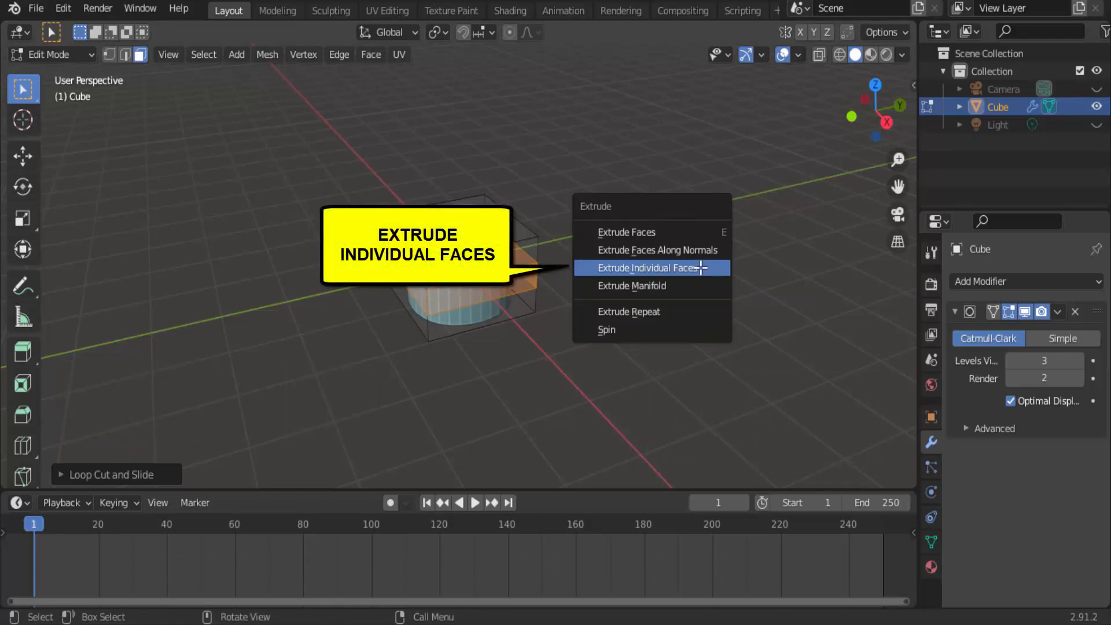
click(700, 269)
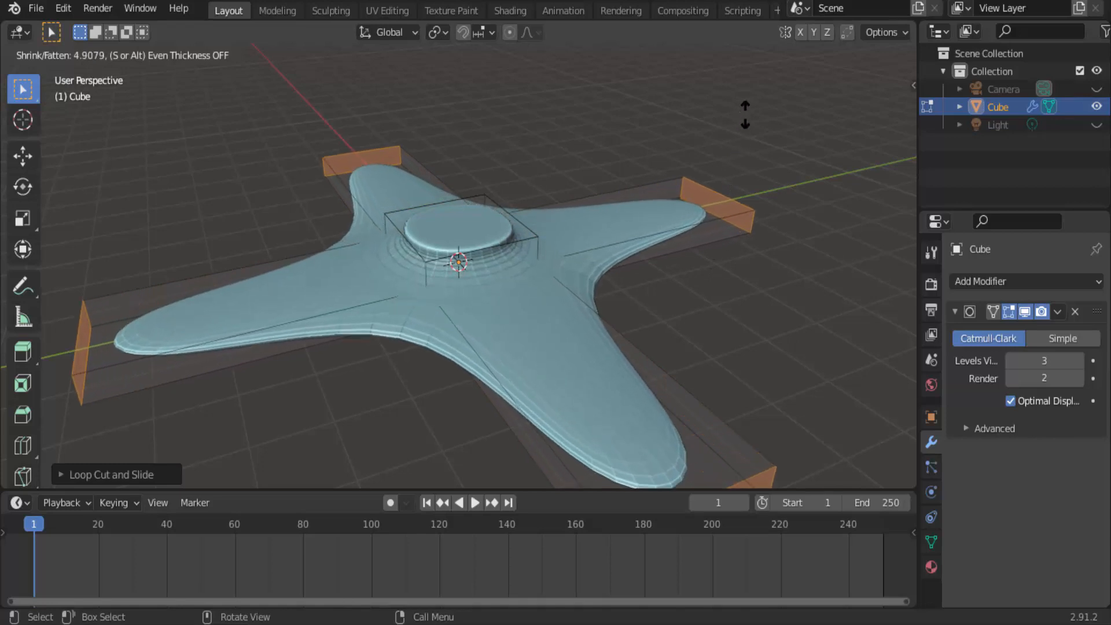
click(749, 66)
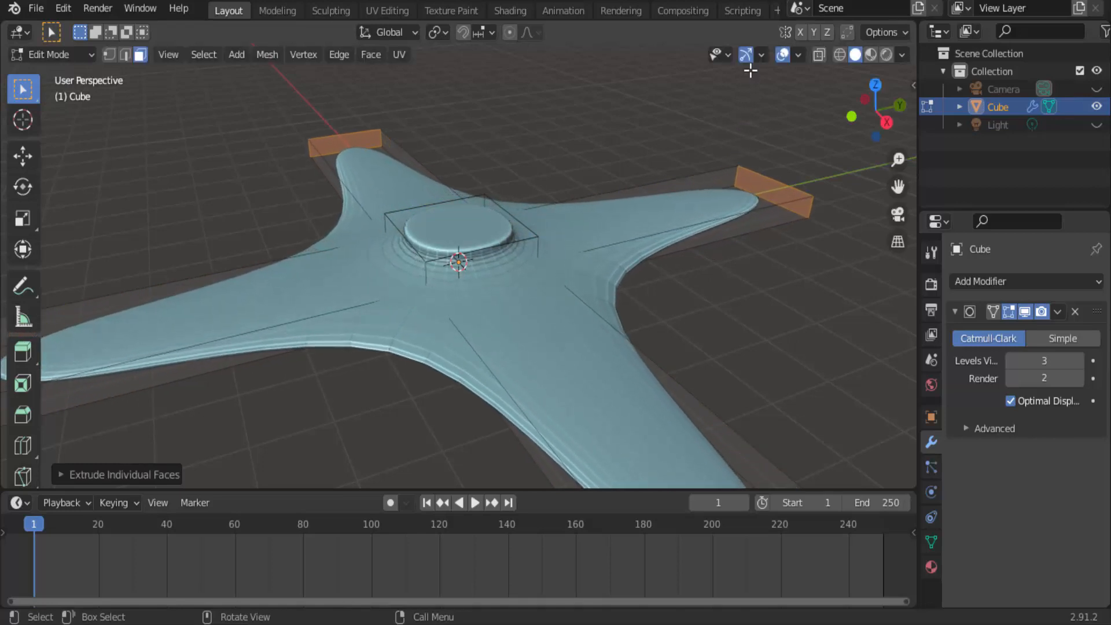
In top orthographic view, add a loop cut across the +X arm and slide it inward against the central hub.
scroll(750, 68, down, 4)
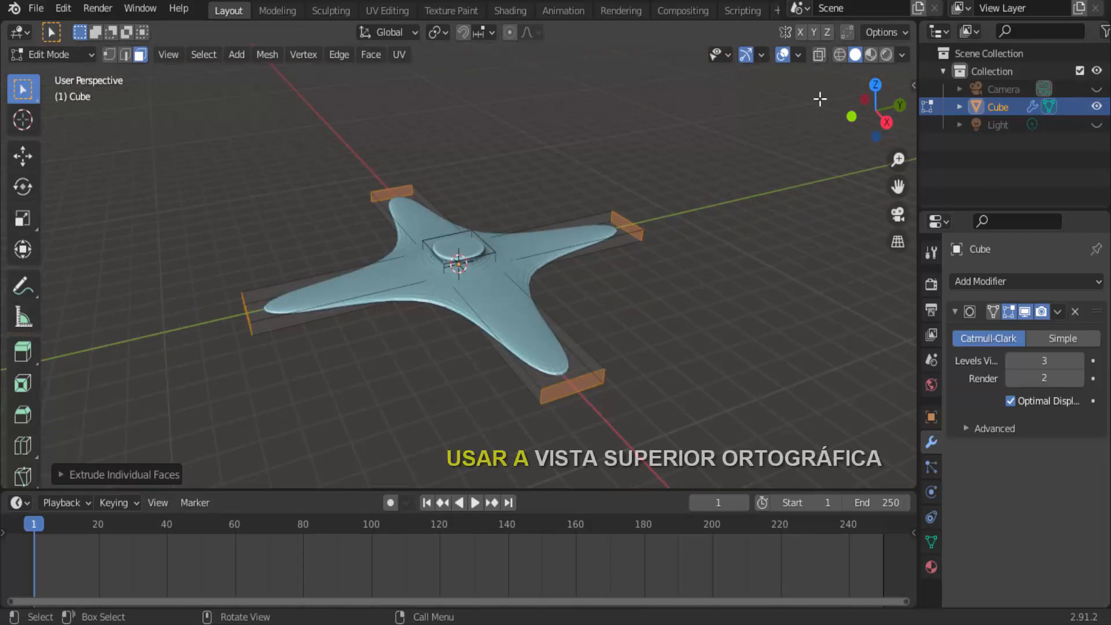
click(876, 84)
scroll(664, 352, down, 1)
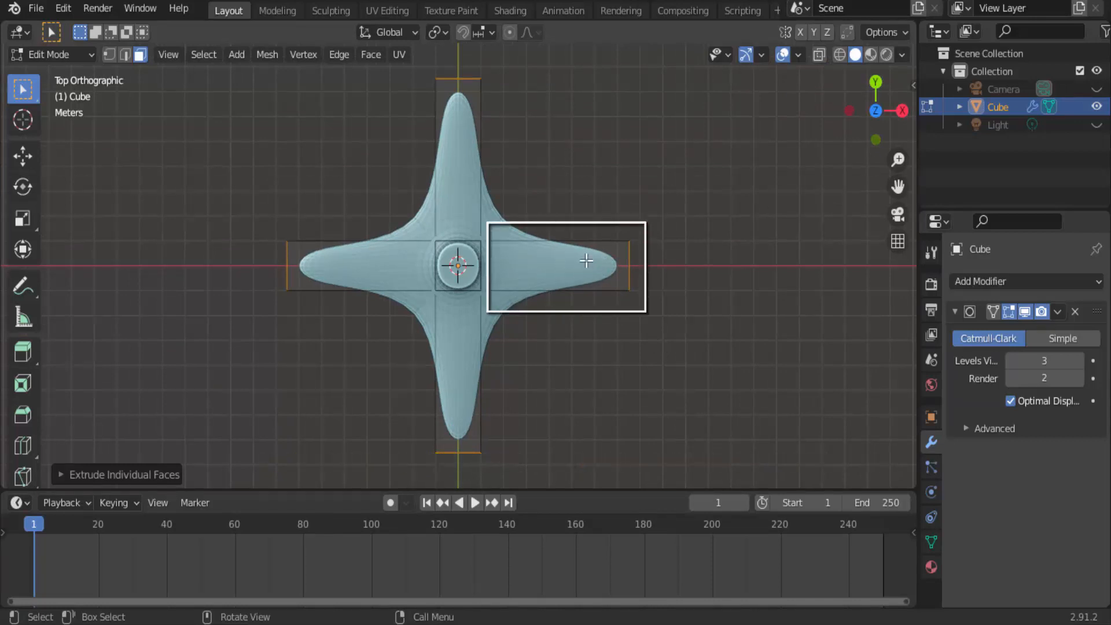
key(ctrl+r)
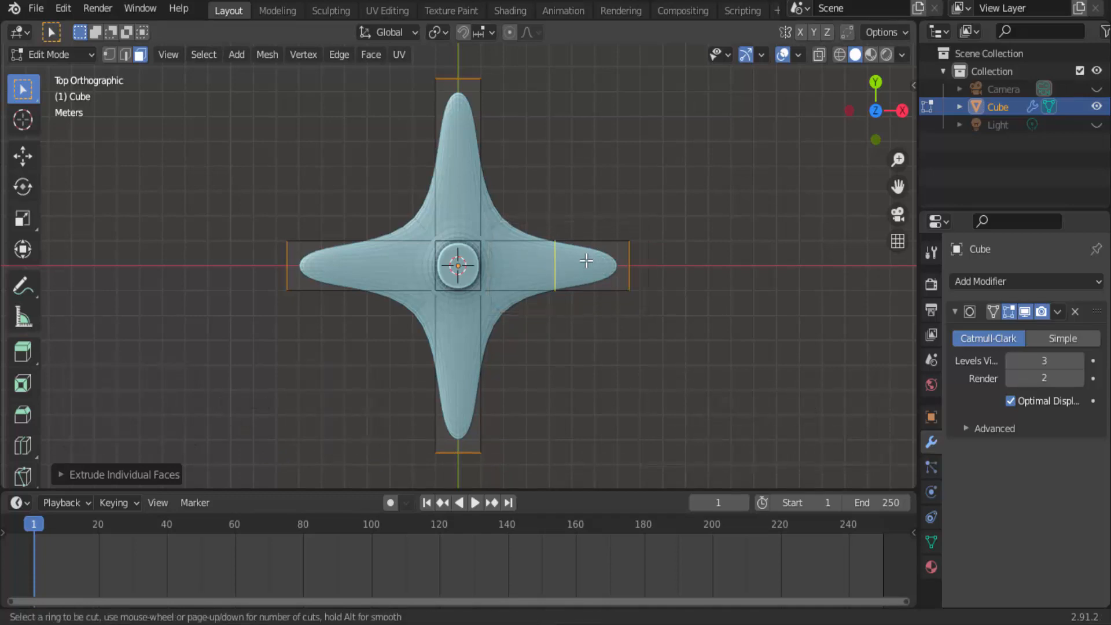
click(587, 261)
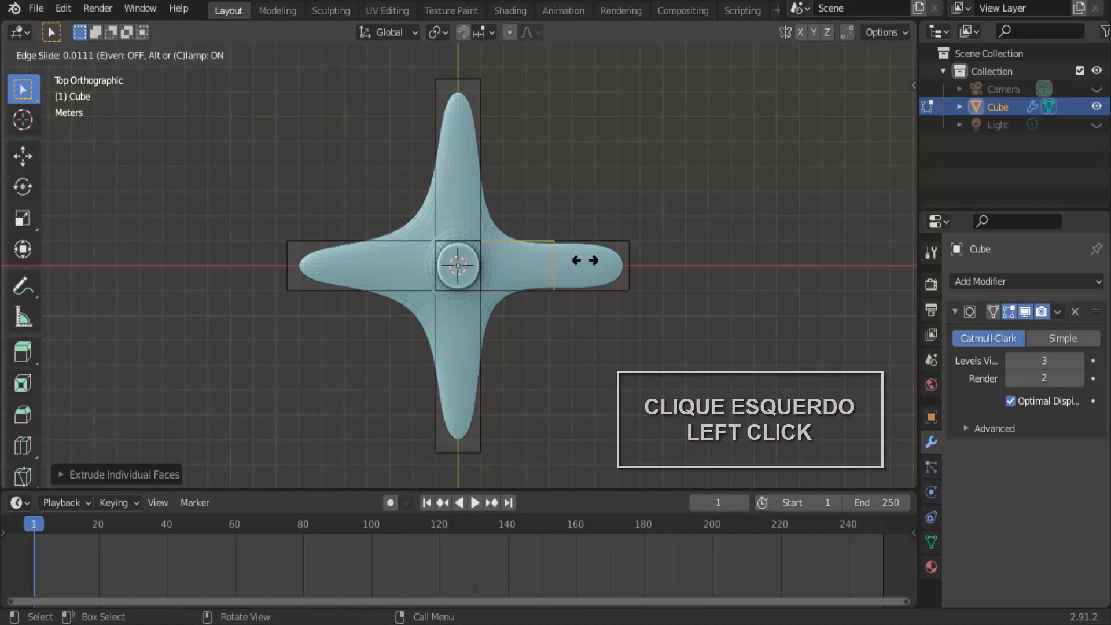
click(499, 259)
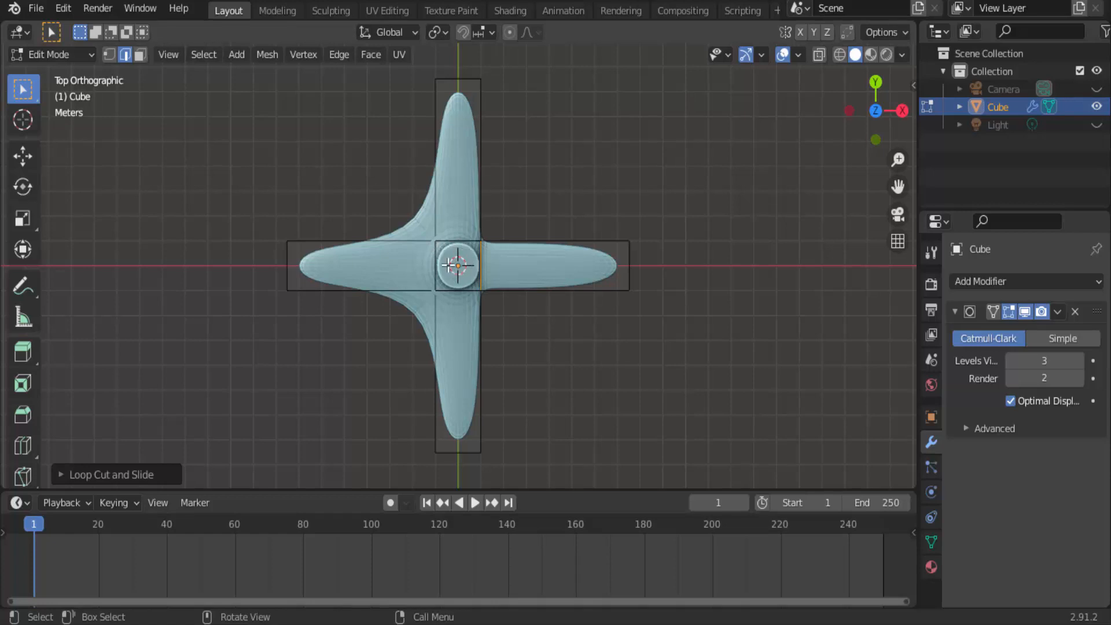
Add a loop cut across the -X arm and slide it inward against the central hub.
drag(277, 223, 436, 312)
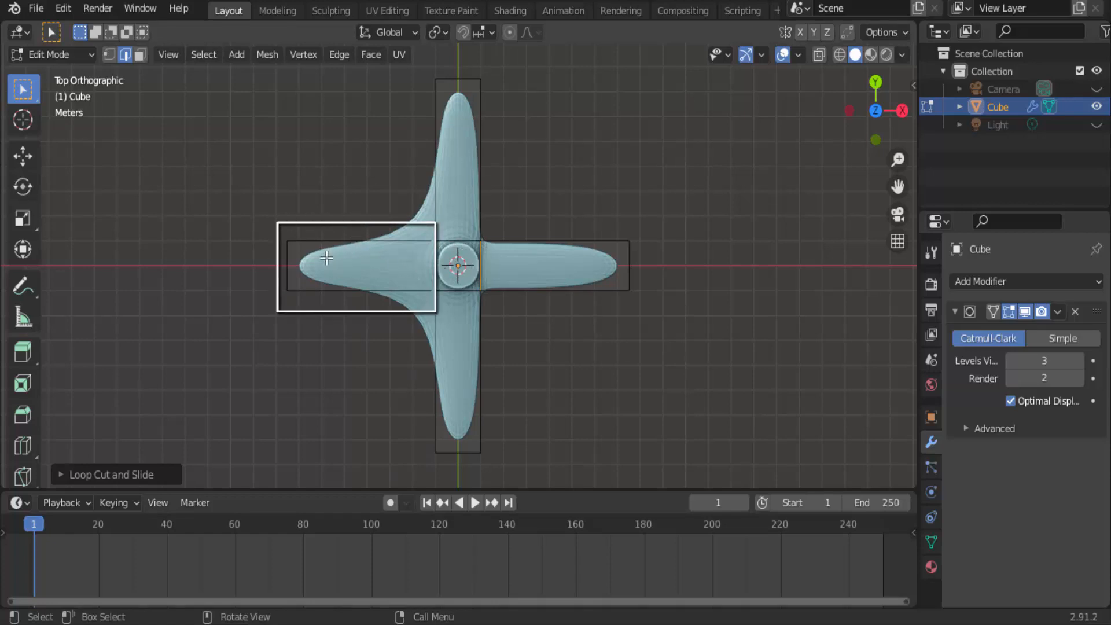
key(ctrl+r)
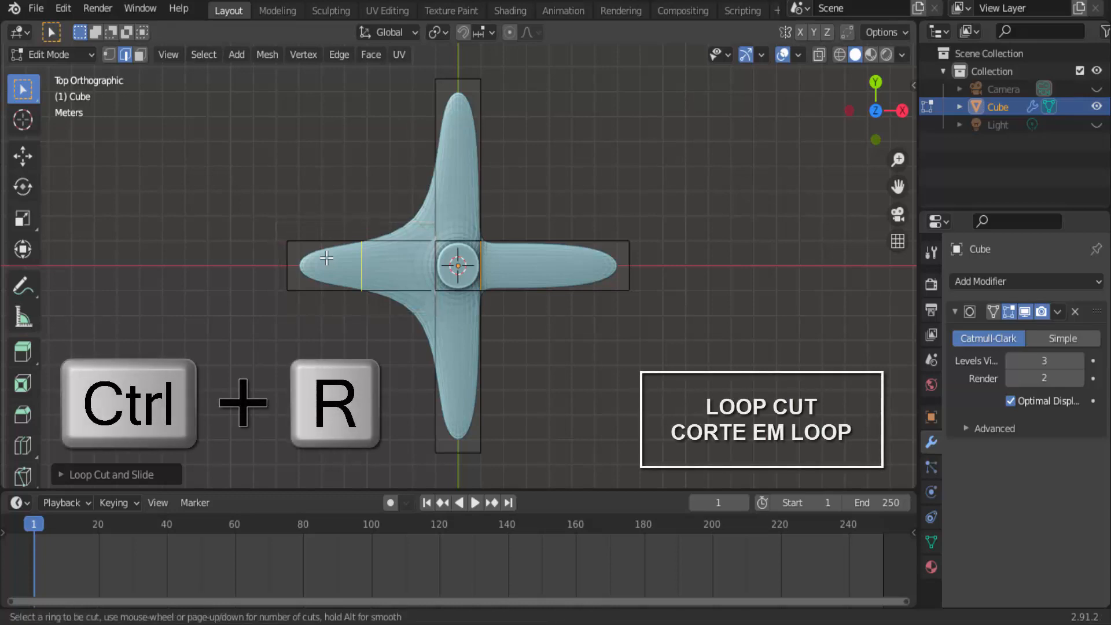
click(325, 258)
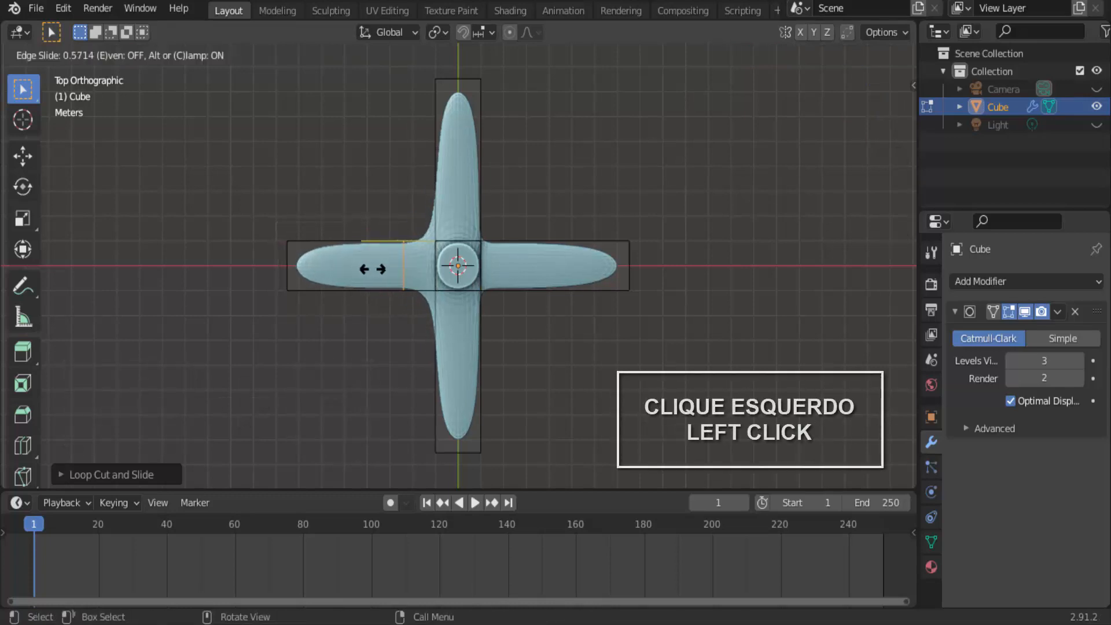
click(411, 278)
Add a loop cut across the +Y arm and slide it inward against the central hub.
drag(421, 66, 471, 189)
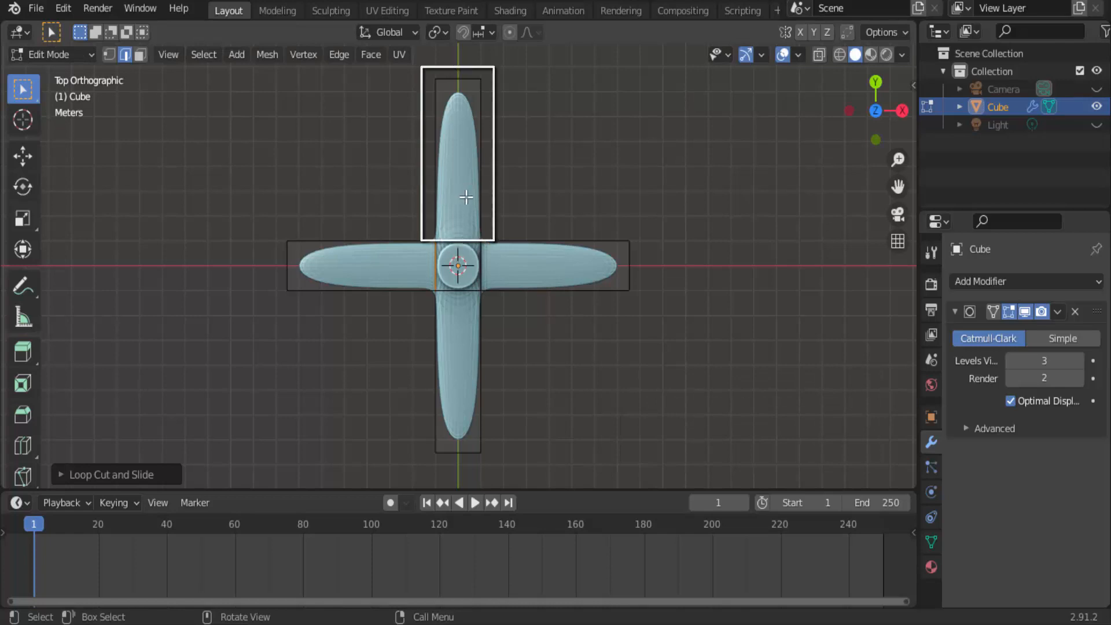
key(ctrl+r)
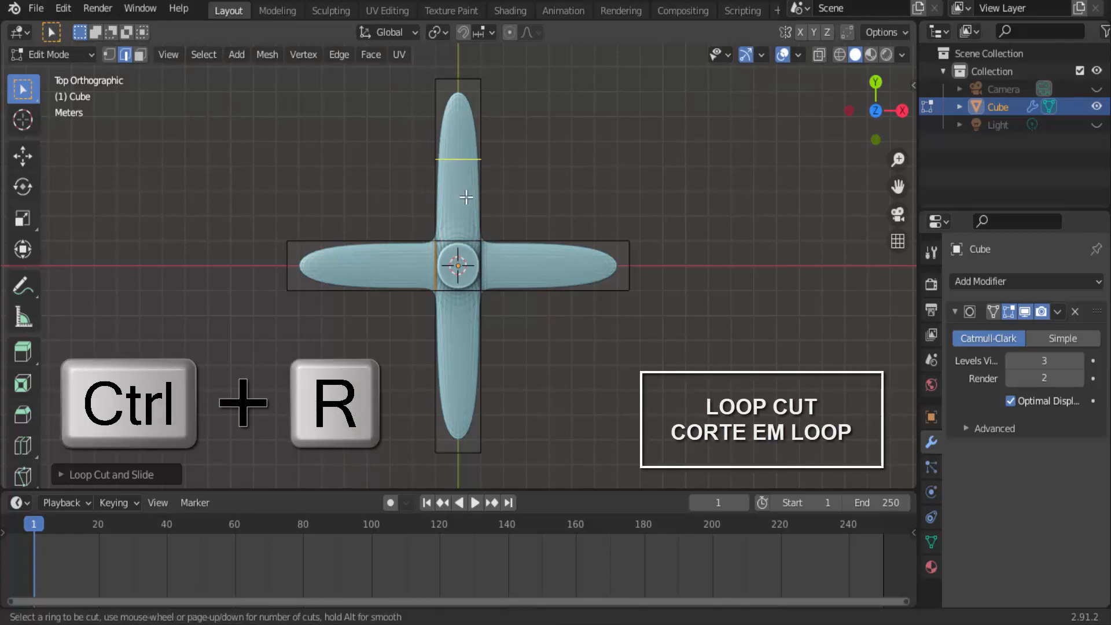
click(466, 197)
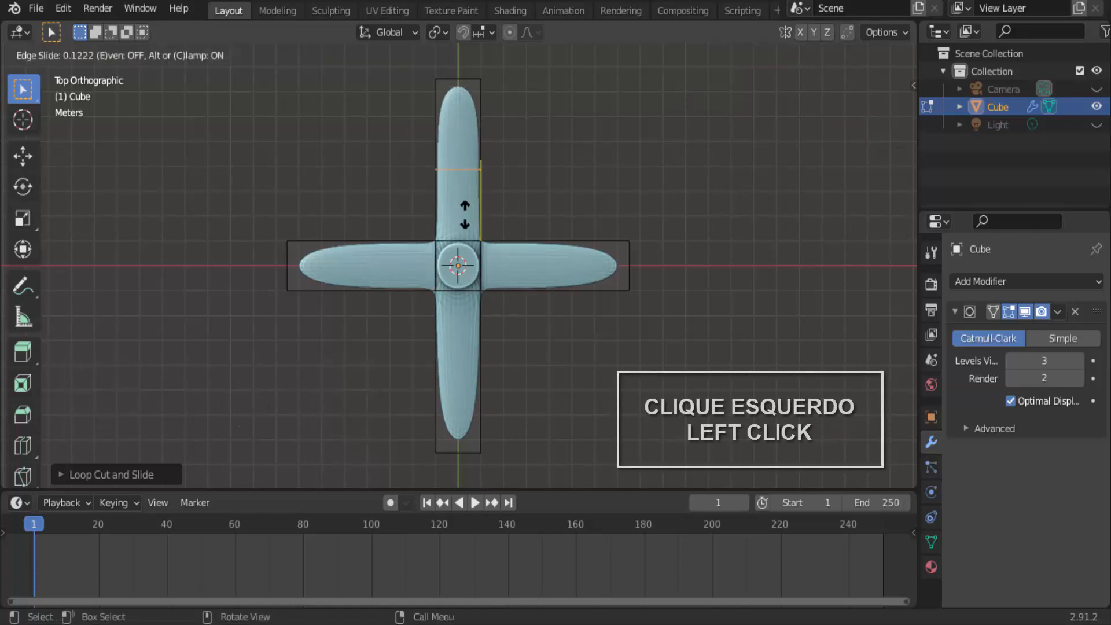
click(463, 283)
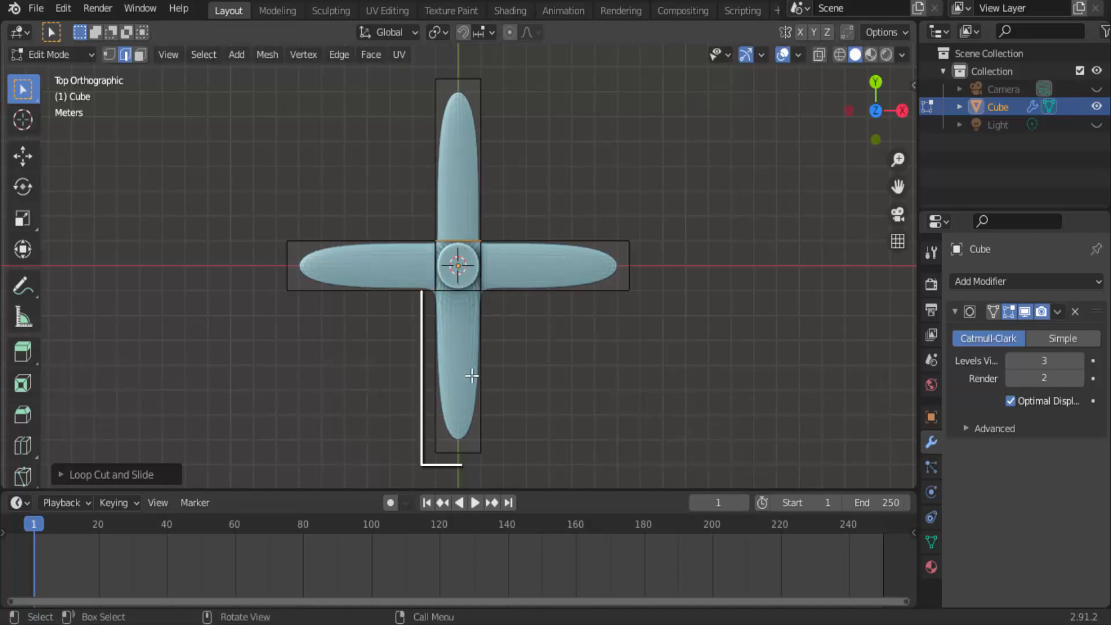
Add a loop cut across the -Y arm and slide it inward against the central hub.
key(ctrl+r)
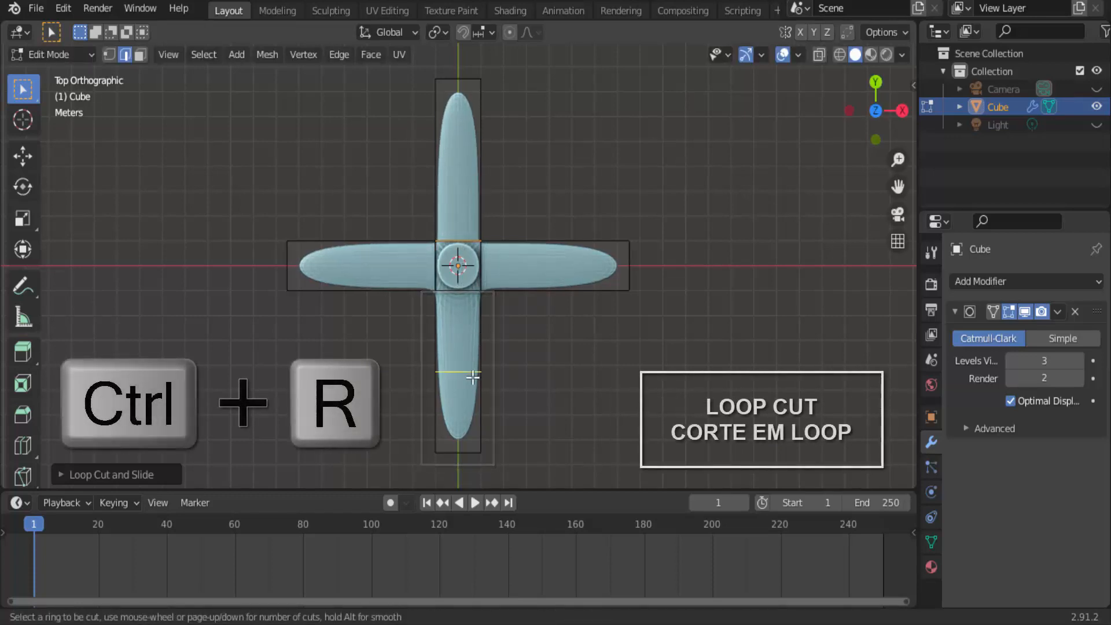
click(472, 377)
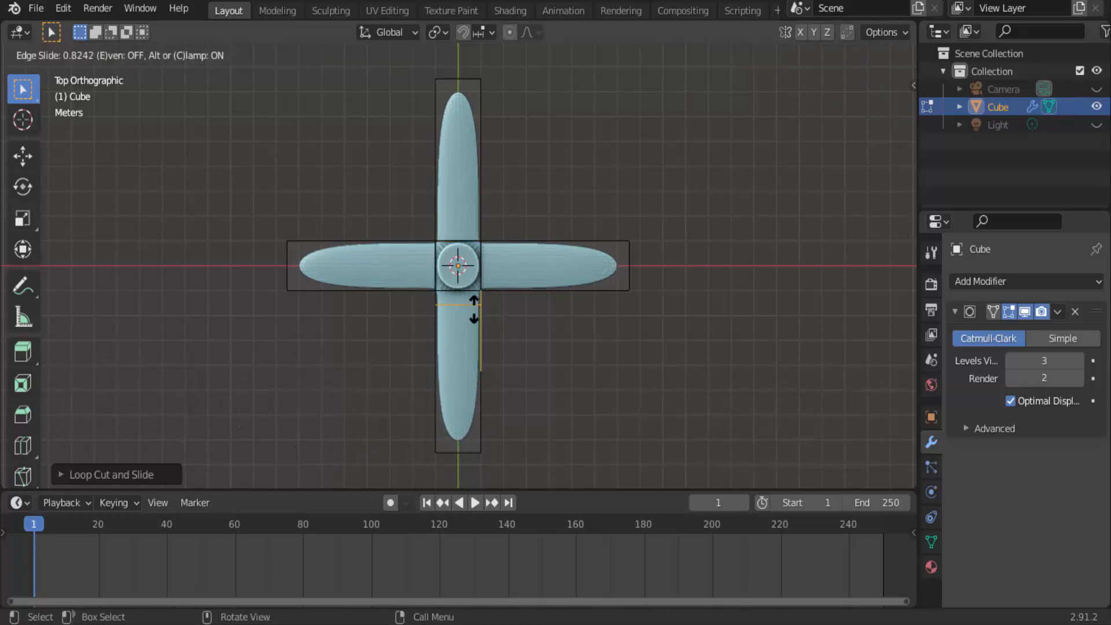
click(473, 291)
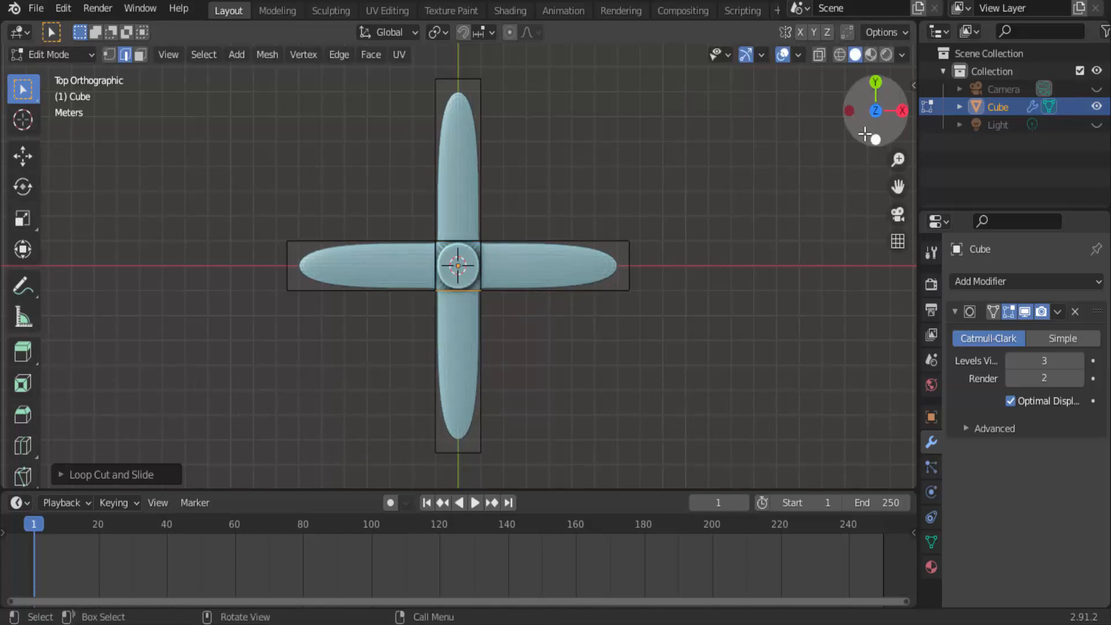
In face selection mode, select the outermost end faces of all four arms together.
drag(871, 113, 843, 144)
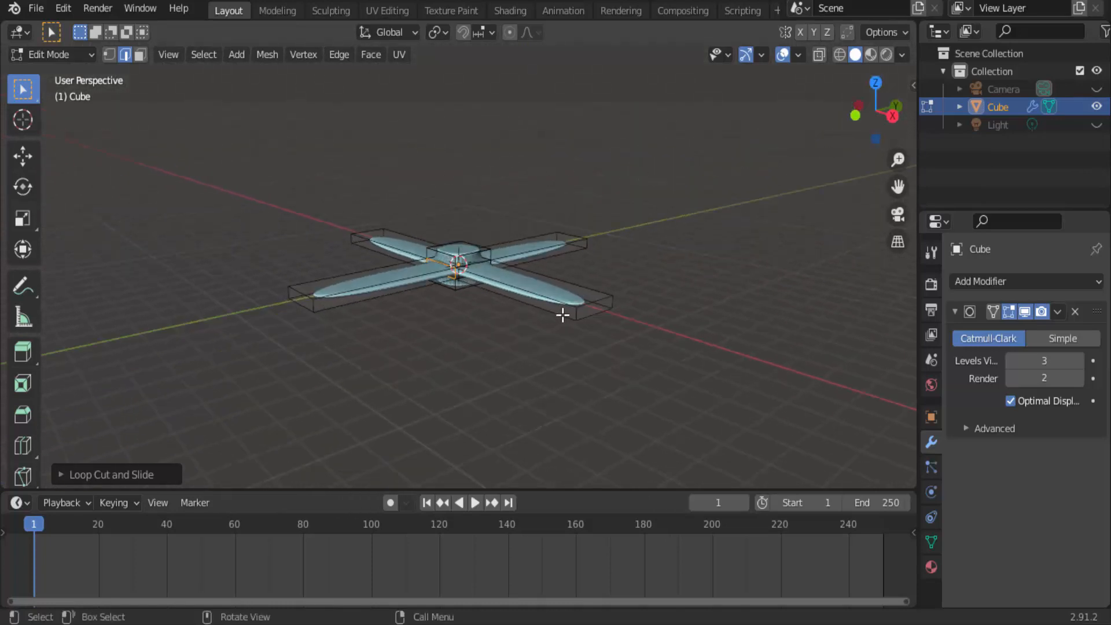
click(591, 307)
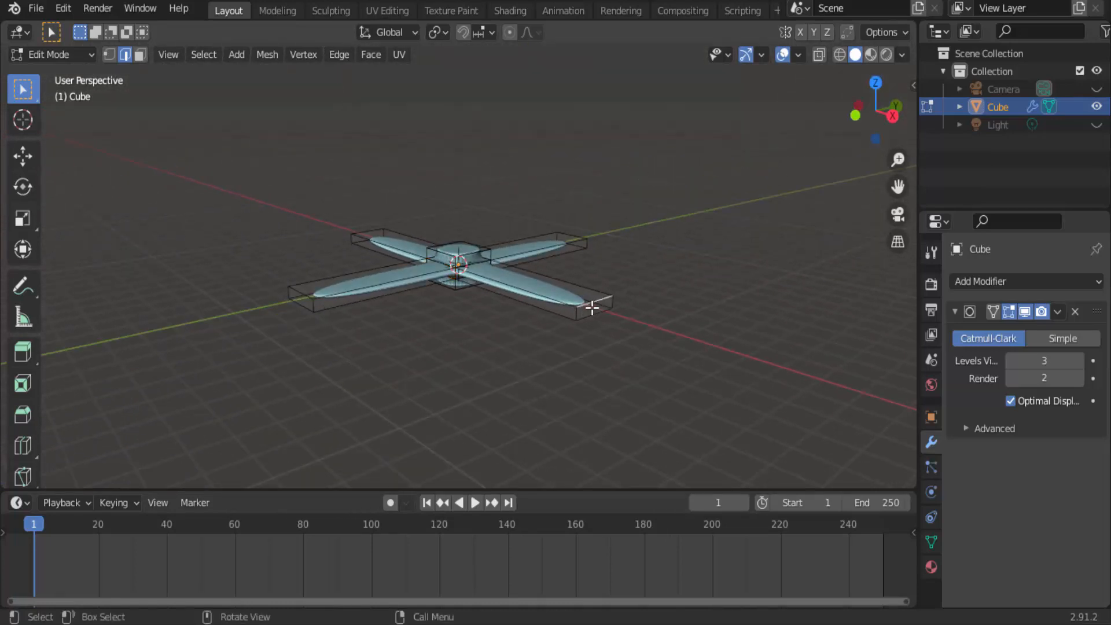
click(141, 58)
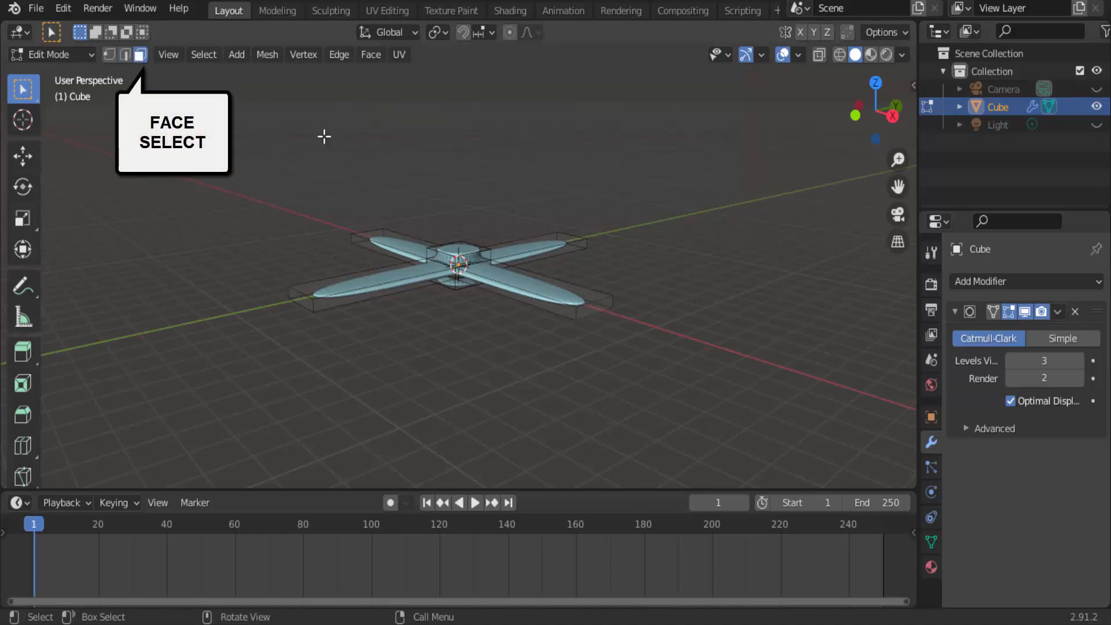
click(594, 310)
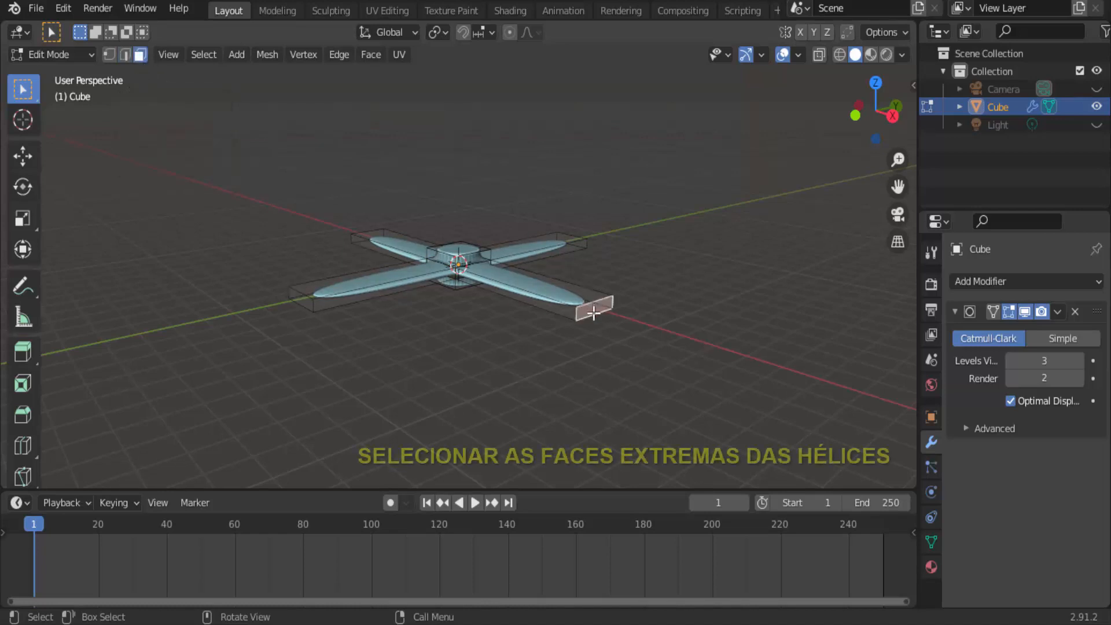
shift+click(298, 296)
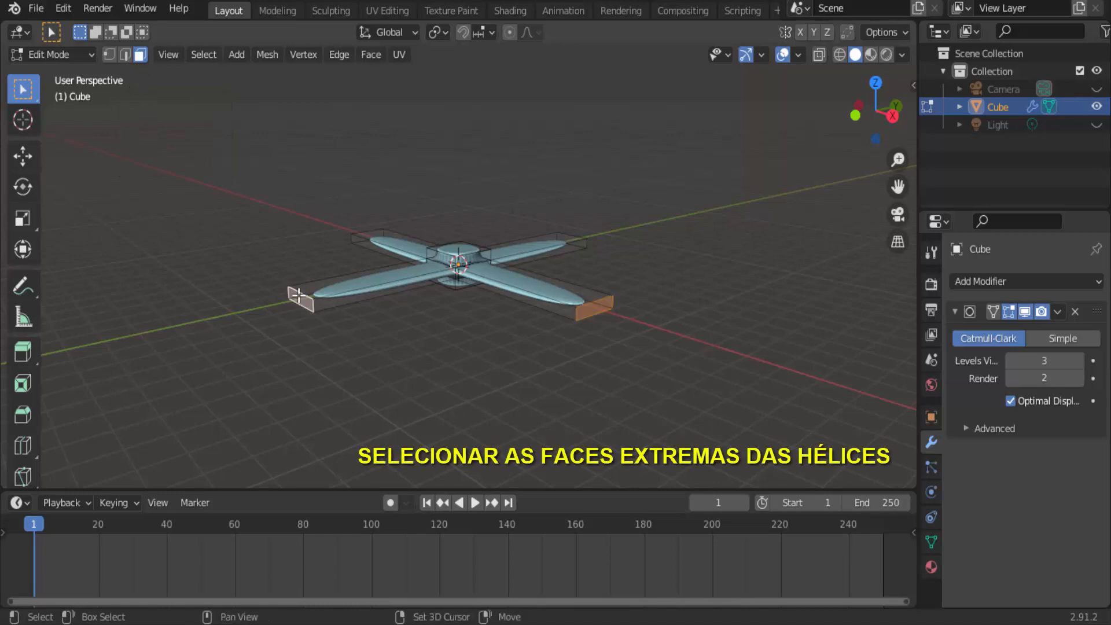
middle_drag(263, 328, 479, 370)
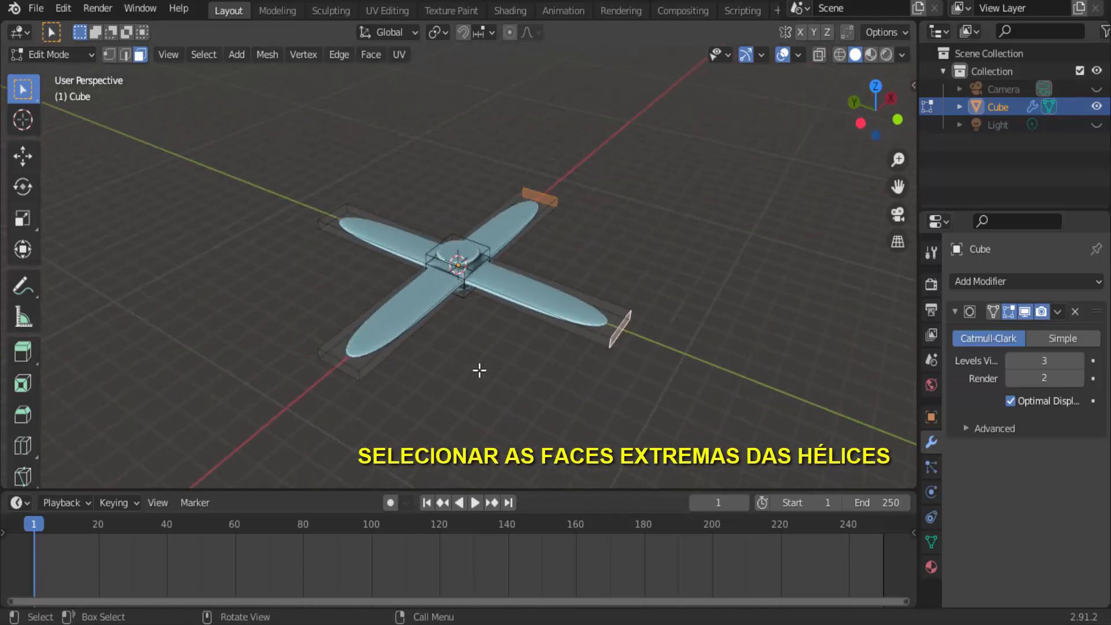
shift+click(342, 367)
shift+click(342, 367)
shift+click(342, 366)
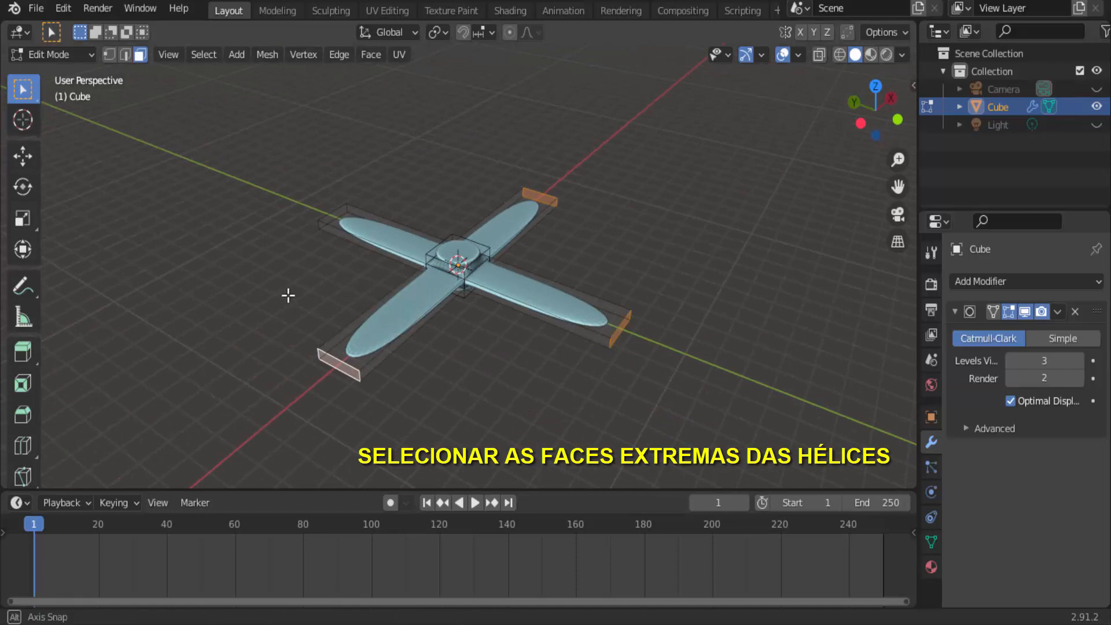
middle_drag(288, 295, 695, 339)
shift+click(311, 322)
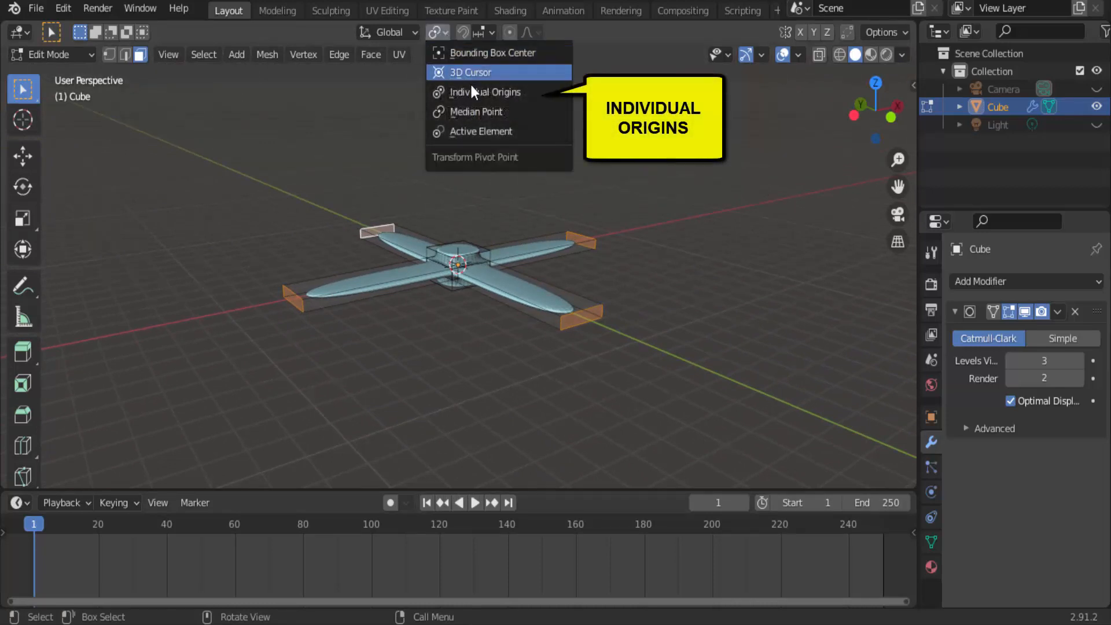
Set the transform pivot point to Individual Origins and scale up the four selected end faces to widen the blade tips.
click(522, 93)
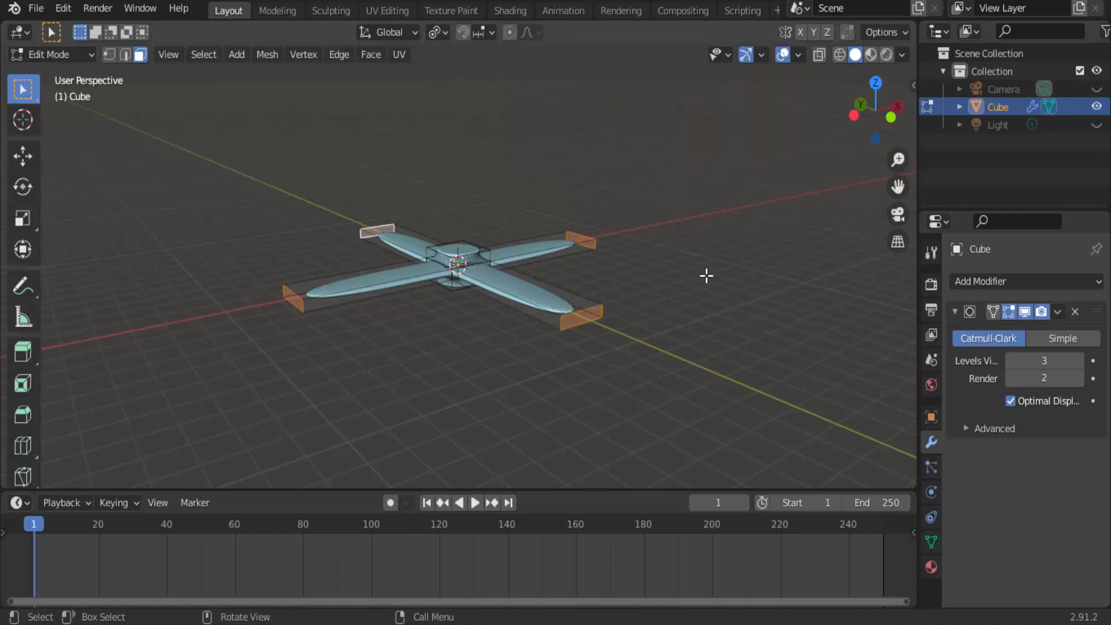
key(s)
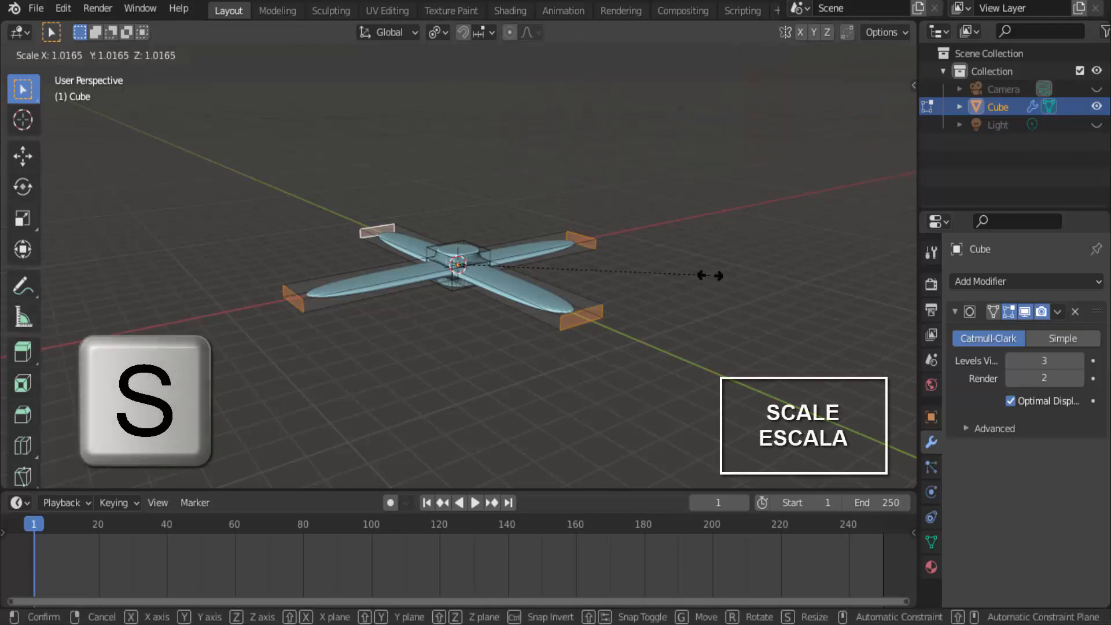
click(904, 210)
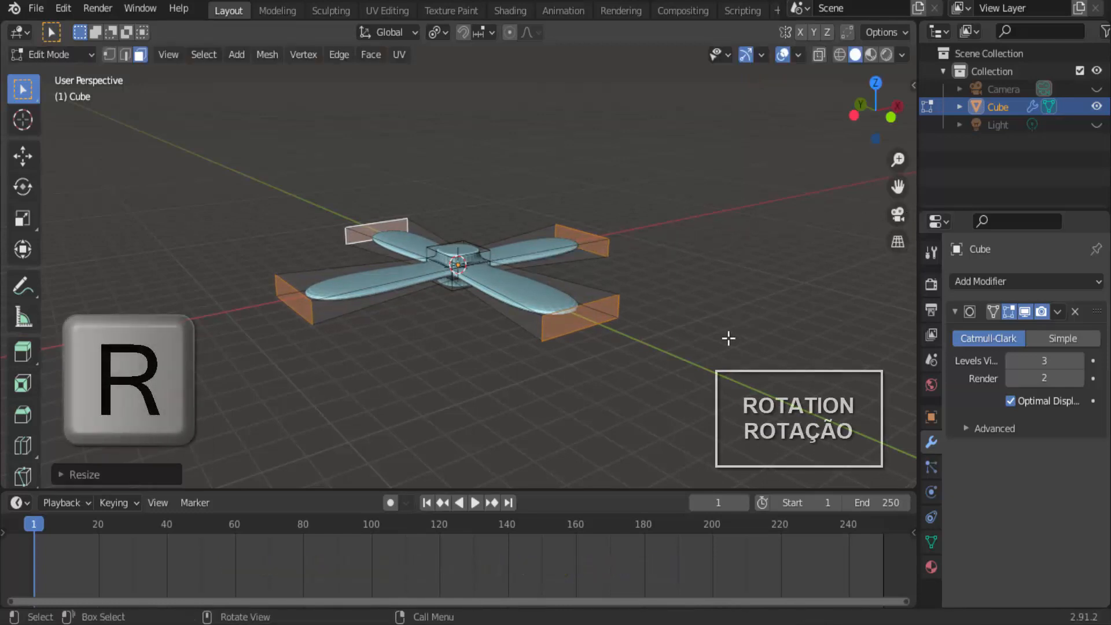
Rotate the four end faces slightly to twist the blades, set the pivot point back to Median Point and clear the selection.
key(r)
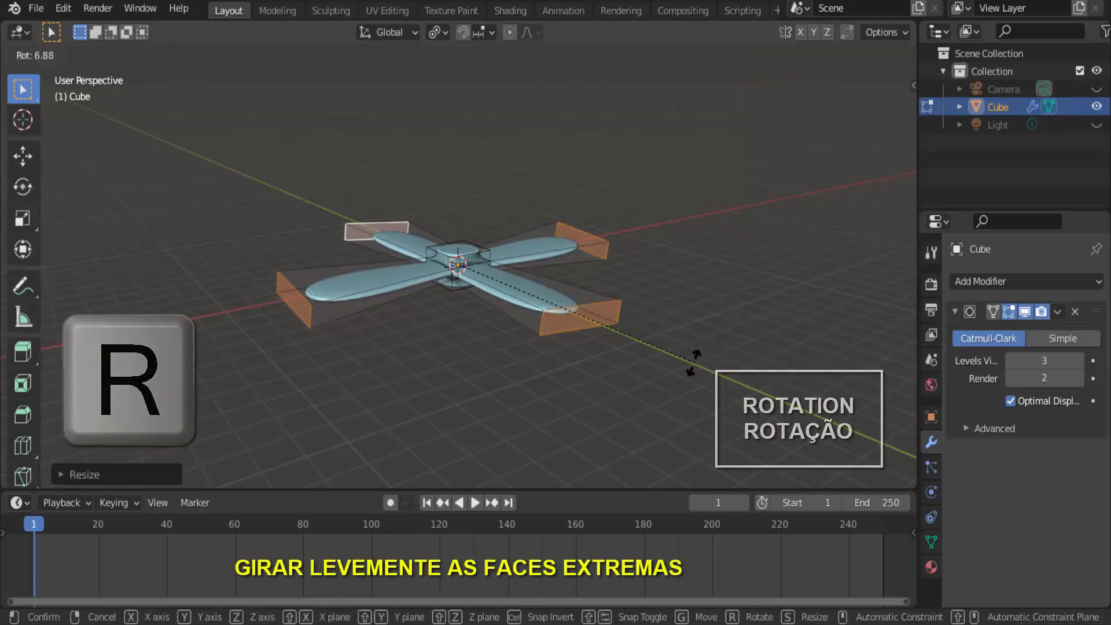
click(636, 372)
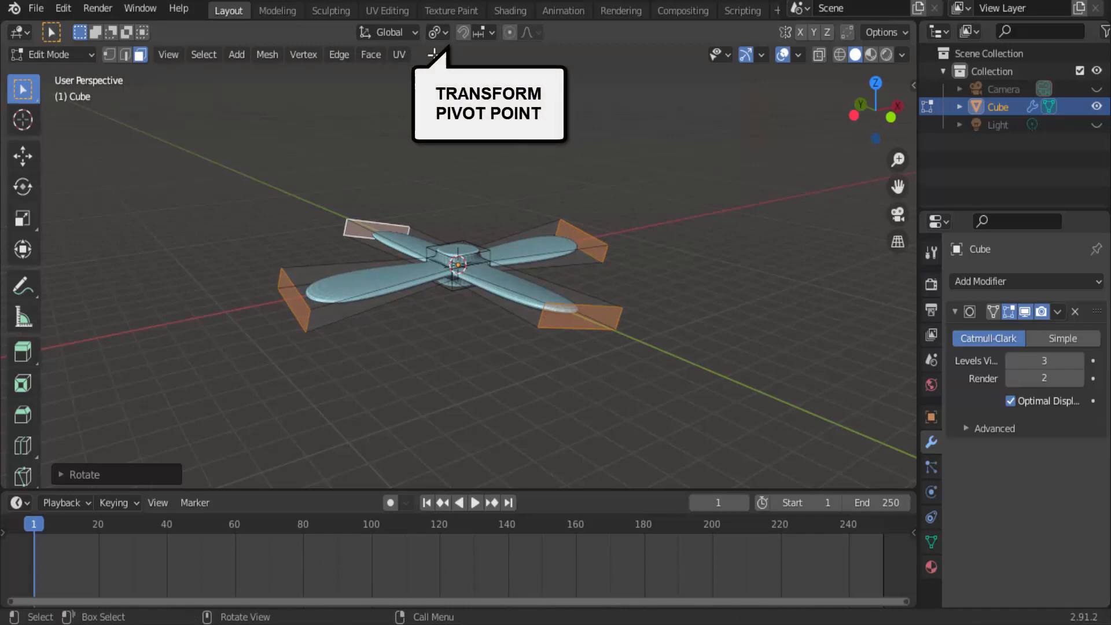
click(447, 34)
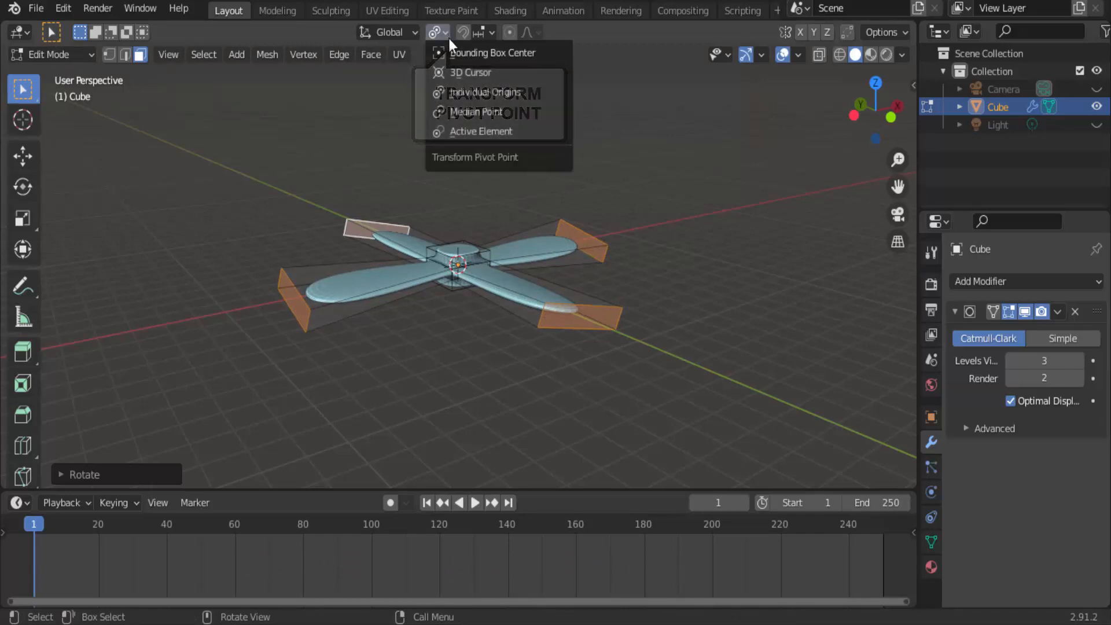
click(474, 110)
click(719, 242)
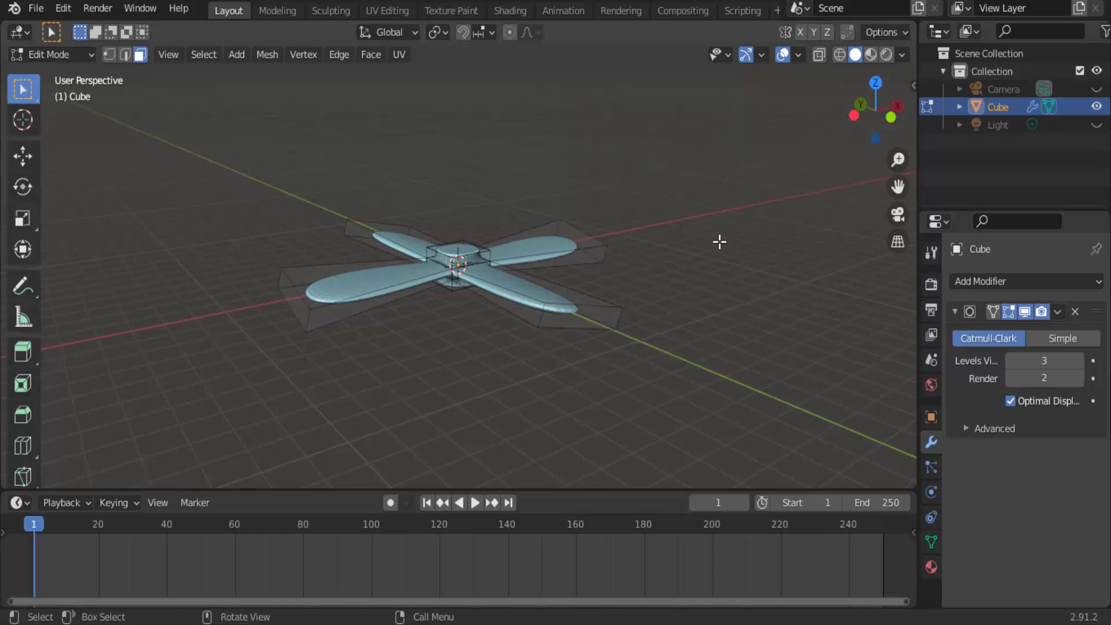
Add a horizontal loop cut around the upper part of the hub and slide it down against the blades.
scroll(720, 242, up, 6)
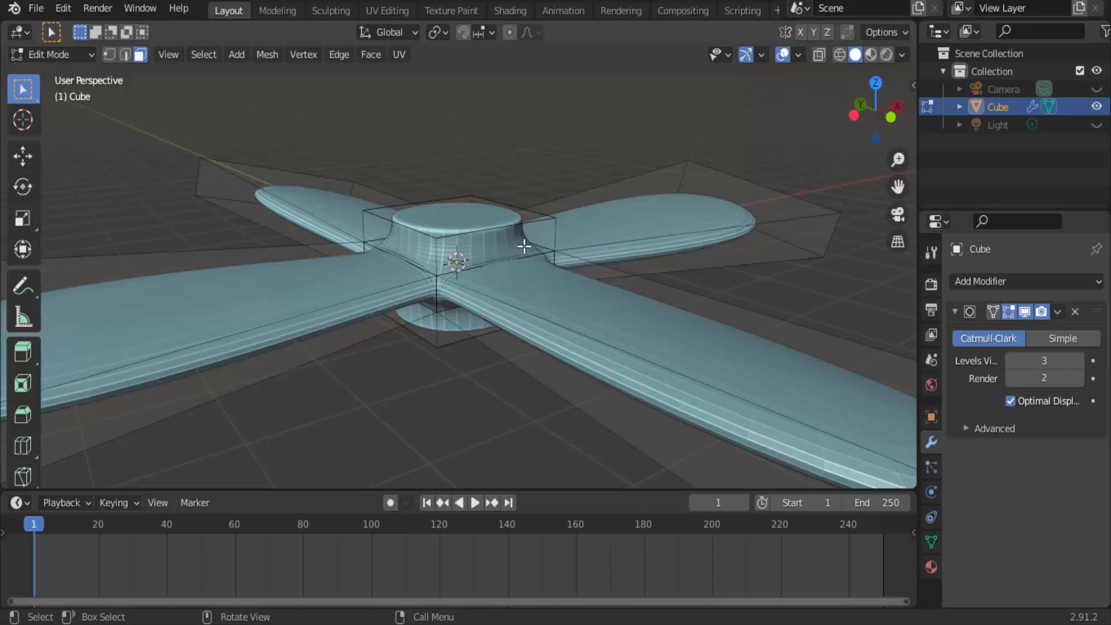
key(ctrl+r)
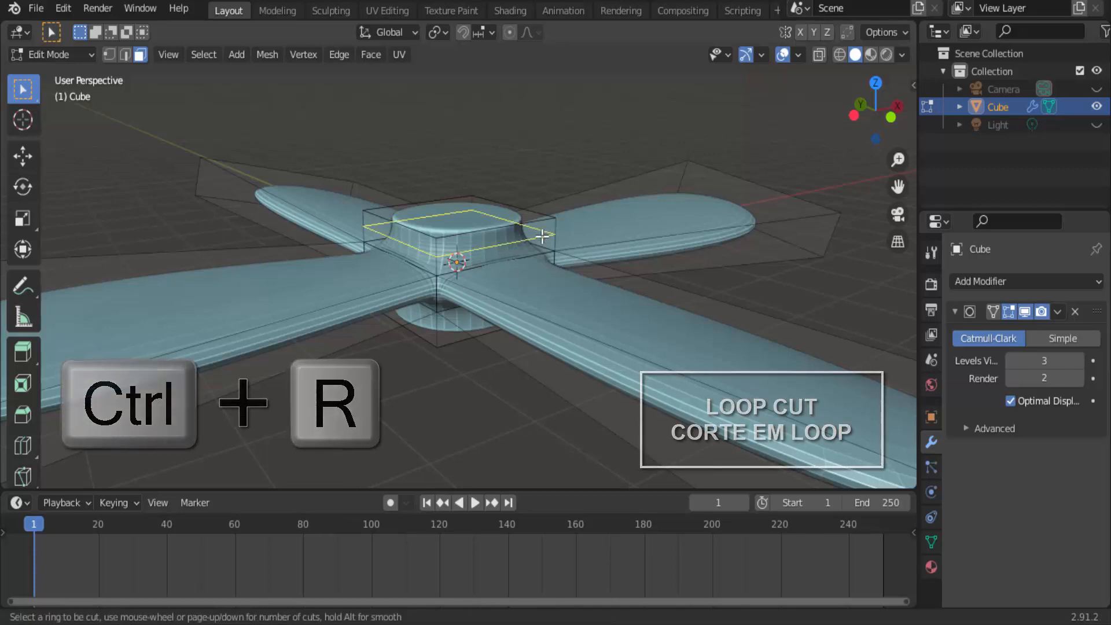
click(542, 236)
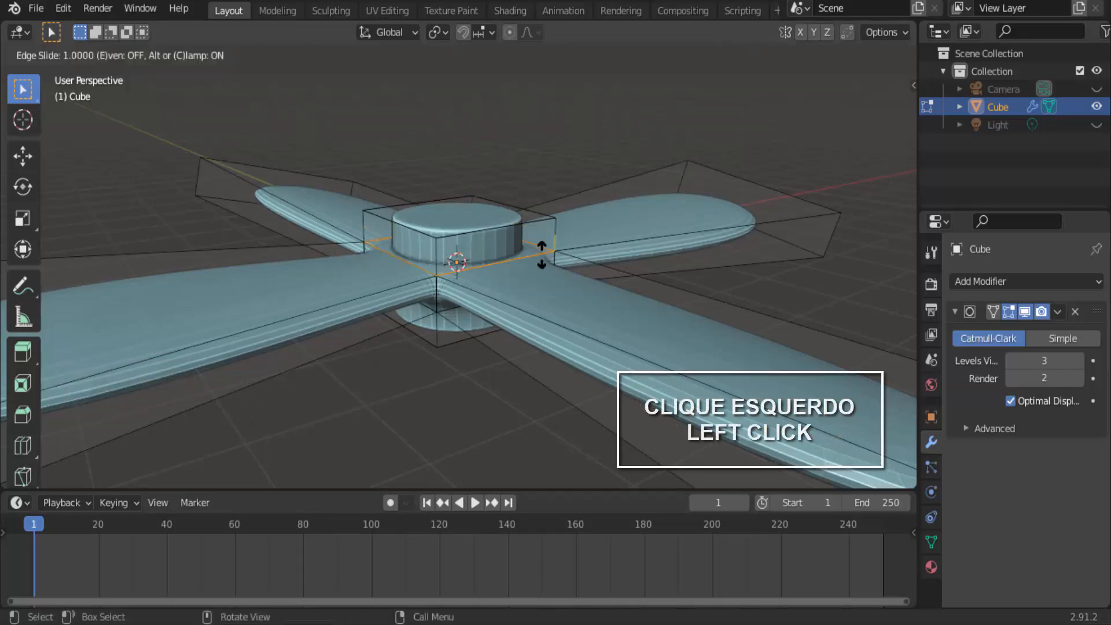
click(542, 256)
Add a horizontal loop cut around the lower part of the hub and slide it up against the blades.
middle_drag(508, 390, 529, 337)
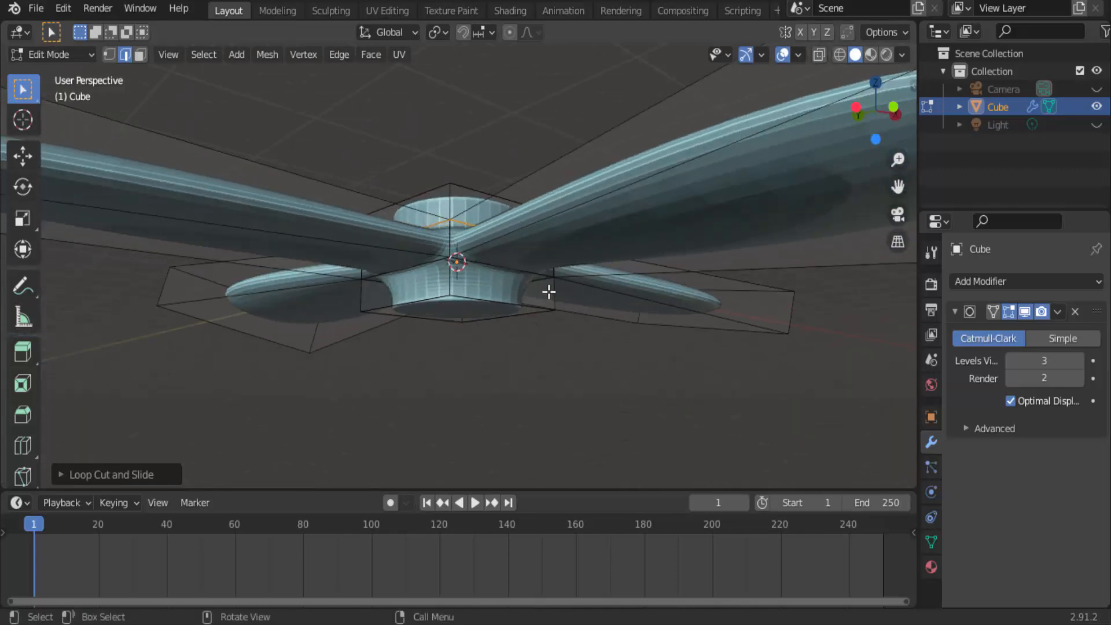
key(ctrl+r)
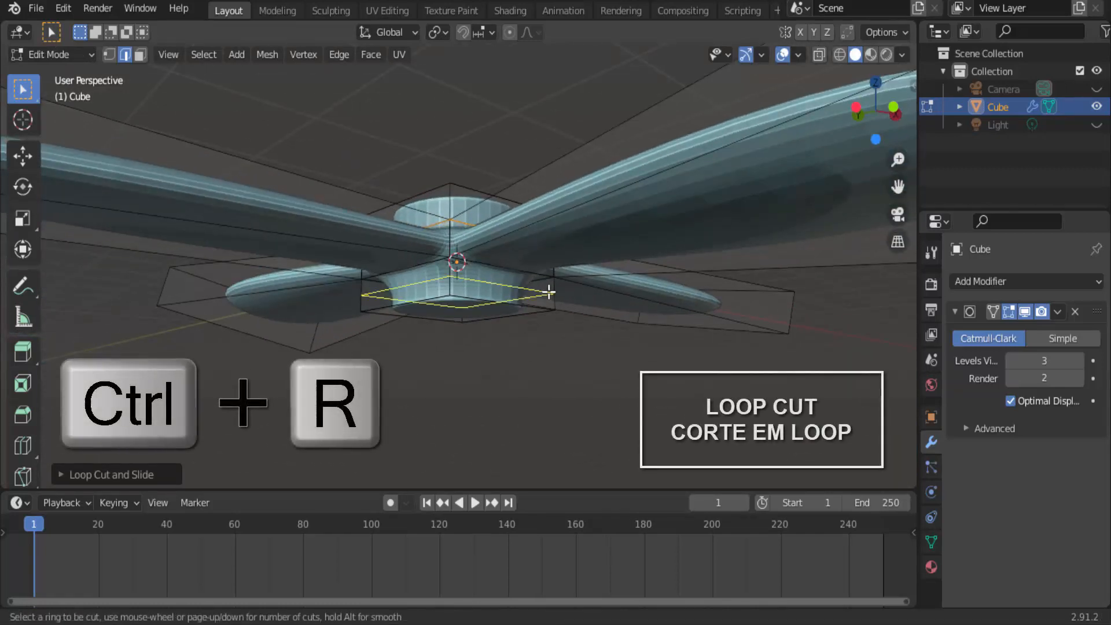
click(548, 292)
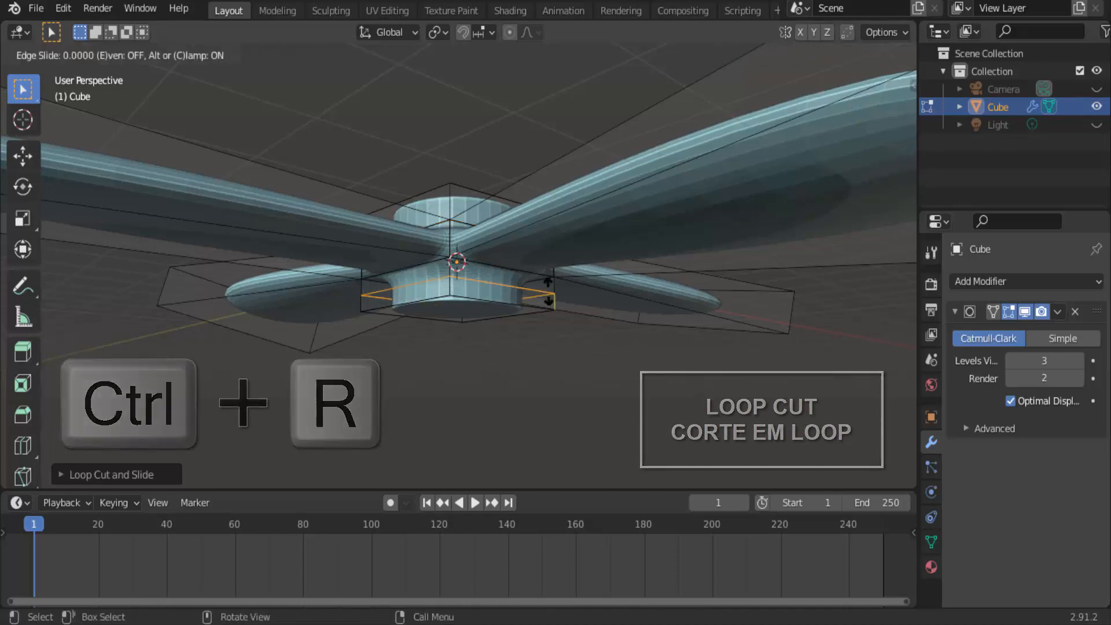
click(533, 258)
In Object Mode, rotate the propeller 90° about the X axis and apply All Transforms.
middle_drag(526, 327, 524, 411)
scroll(682, 267, down, 5)
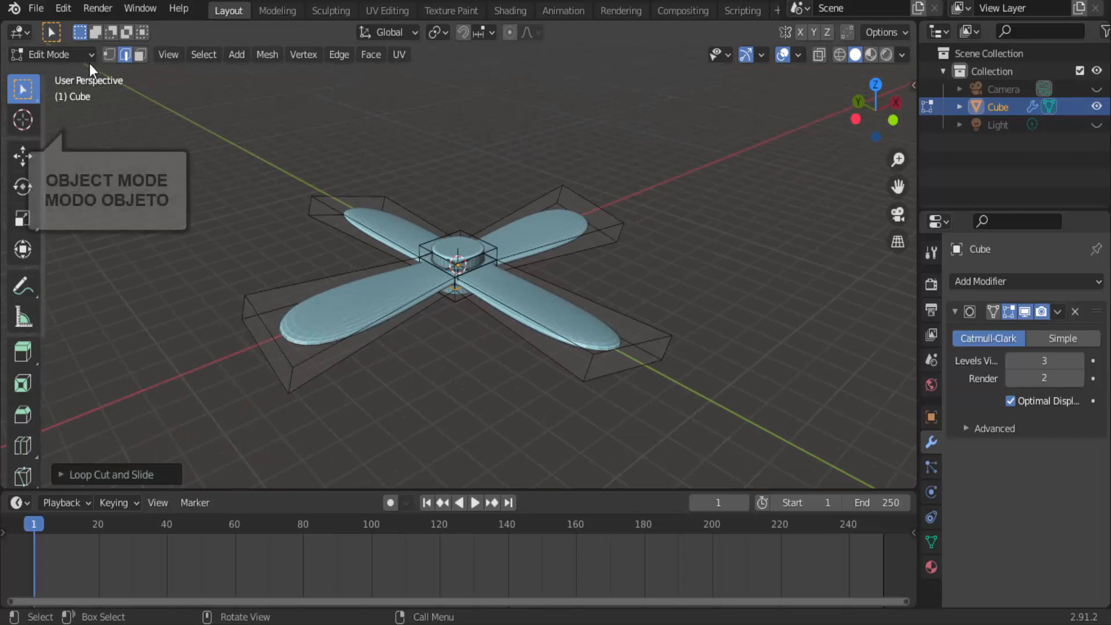
click(73, 55)
click(67, 75)
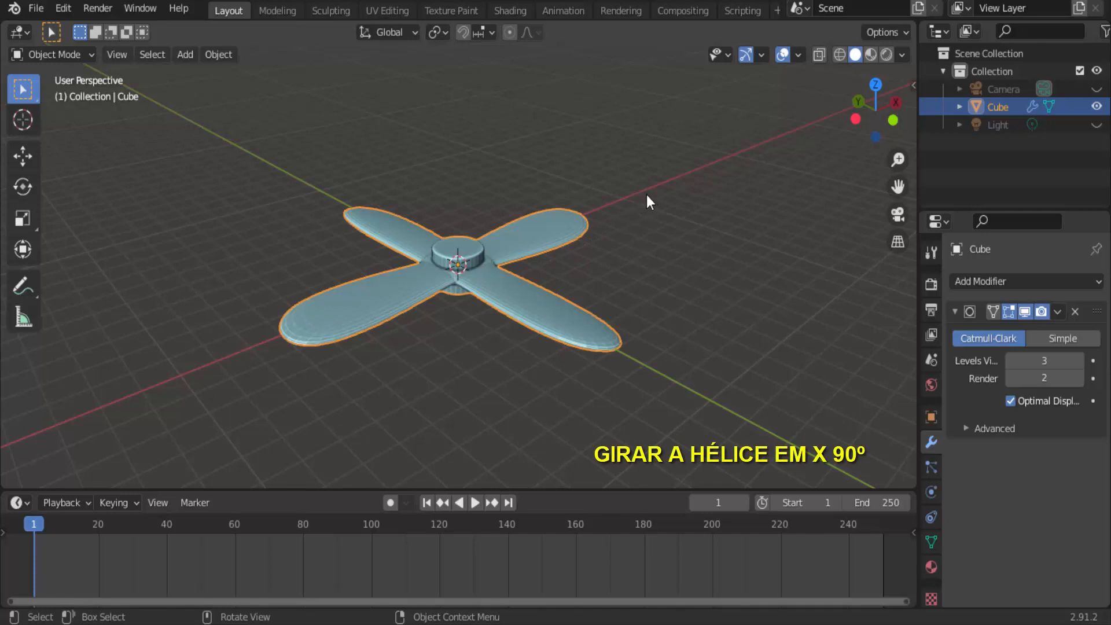
text(rx)
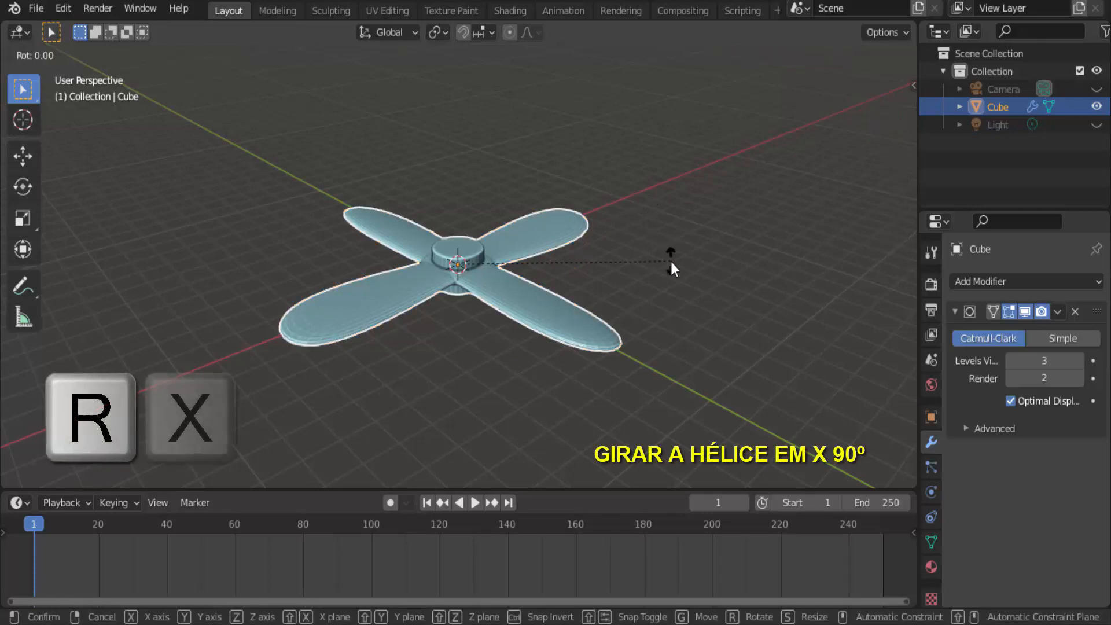
text(90)
click(672, 263)
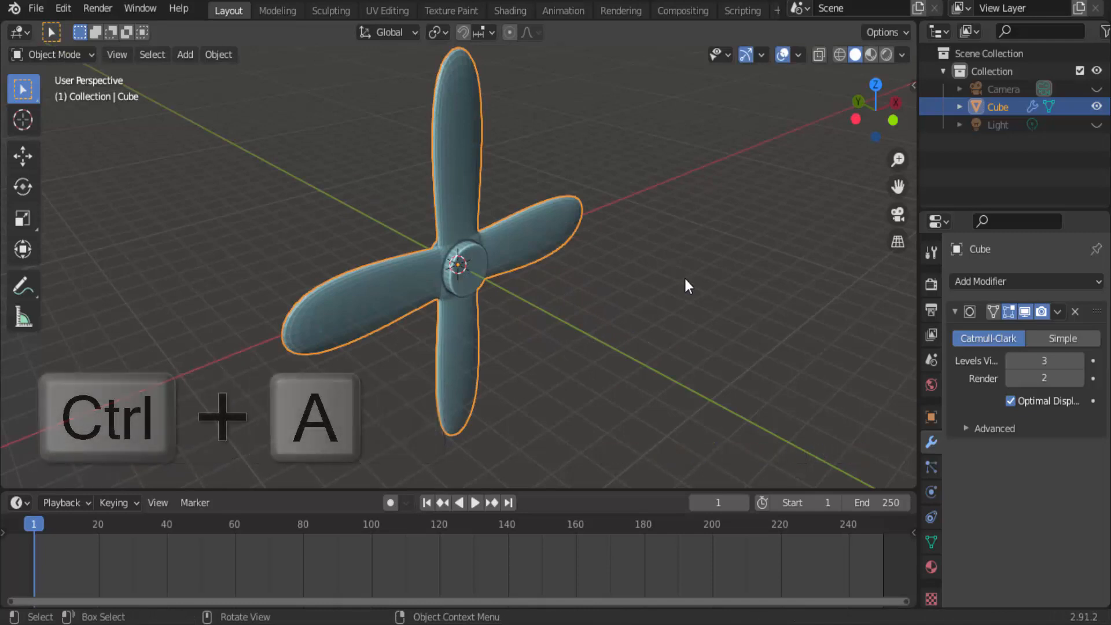
key(ctrl+a)
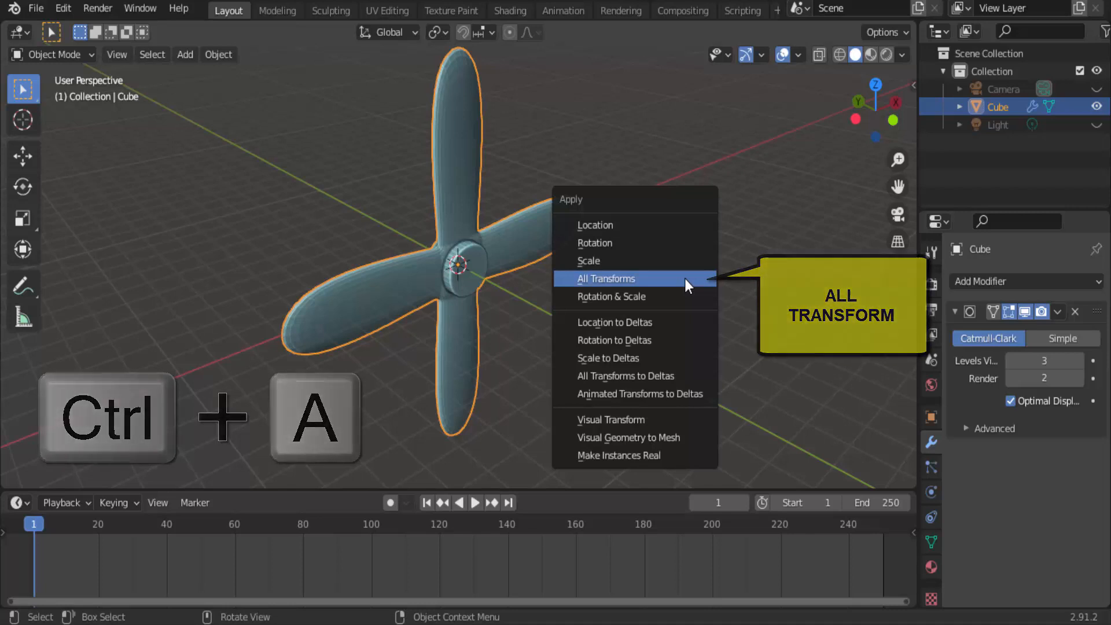
click(685, 279)
Add a cylinder mesh at the propeller's centre for the motor body.
middle_drag(605, 328, 693, 311)
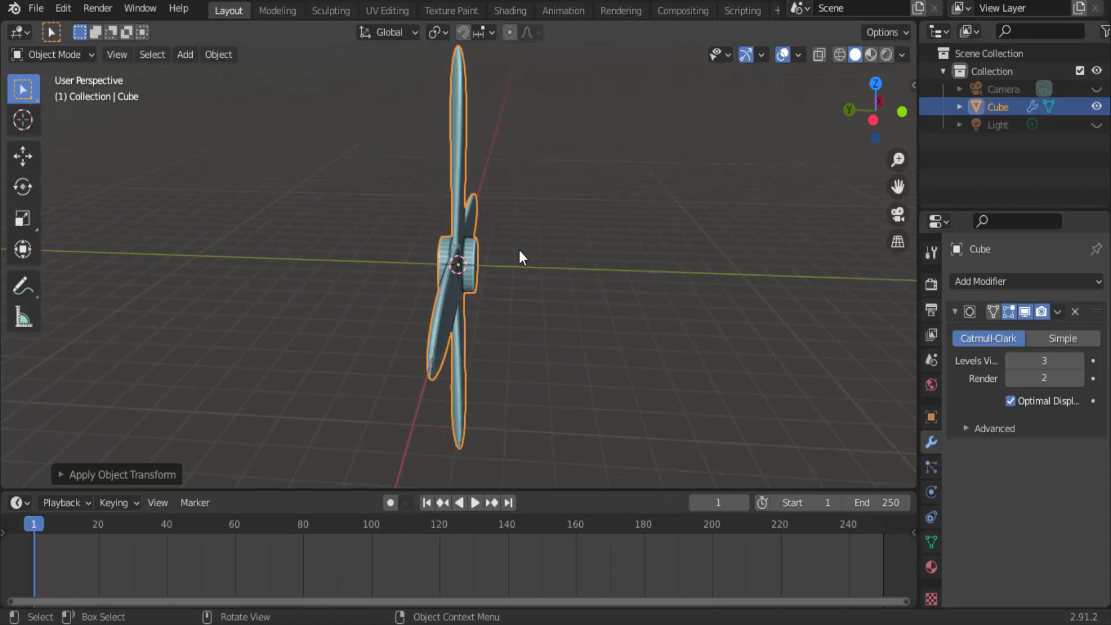
scroll(520, 250, up, 1)
scroll(519, 250, down, 2)
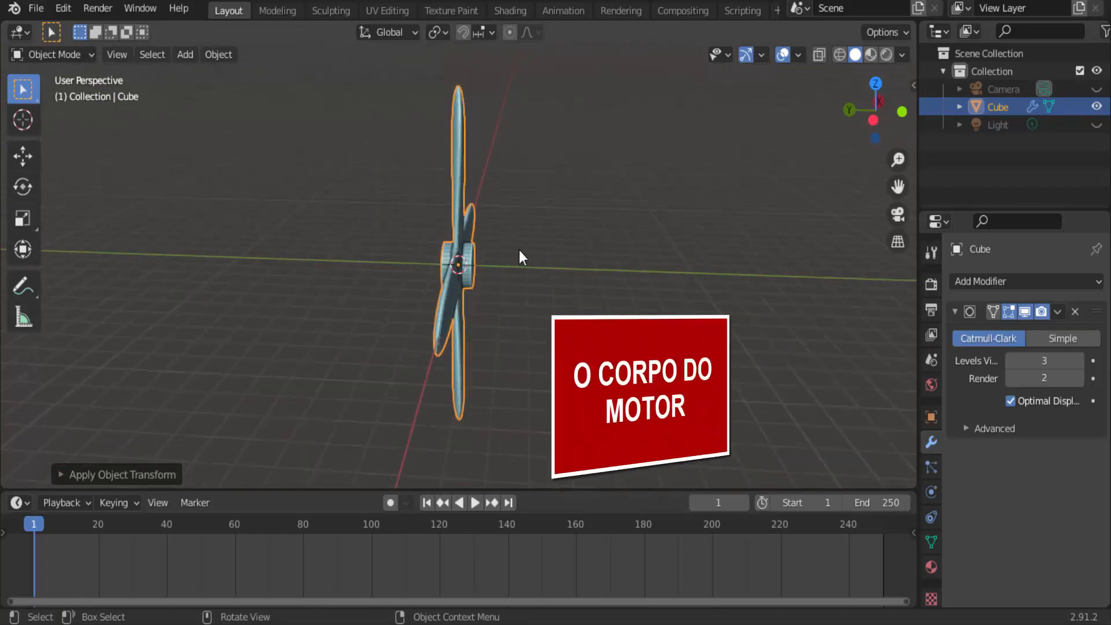
mouse_move(509, 291)
middle_down()
mouse_move(541, 288)
mouse_move(509, 288)
middle_up()
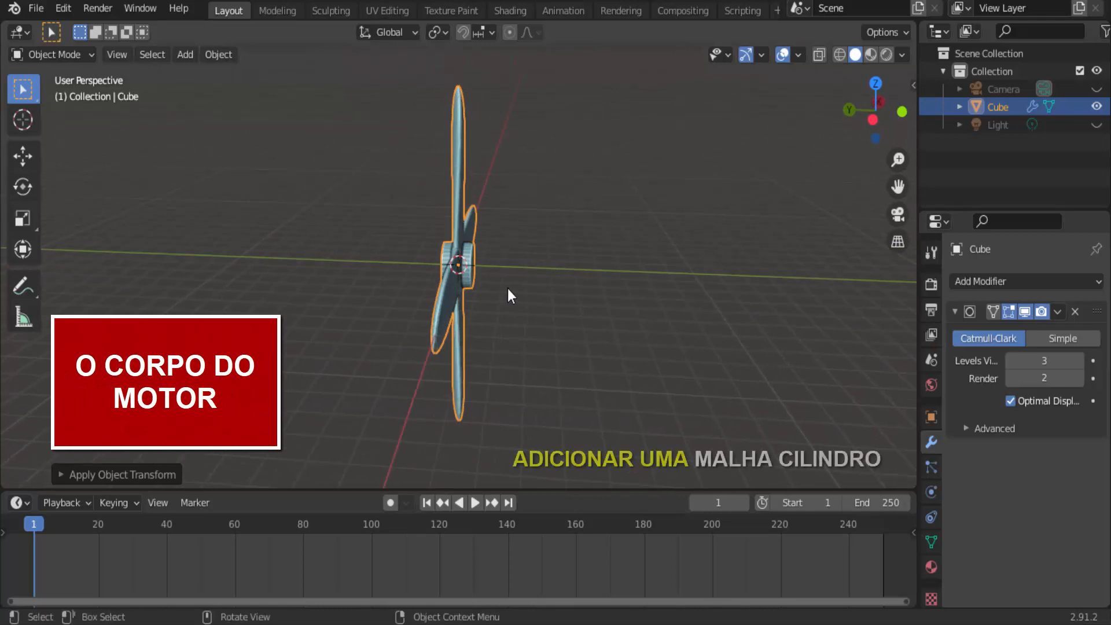
click(185, 55)
mouse_move(196, 75)
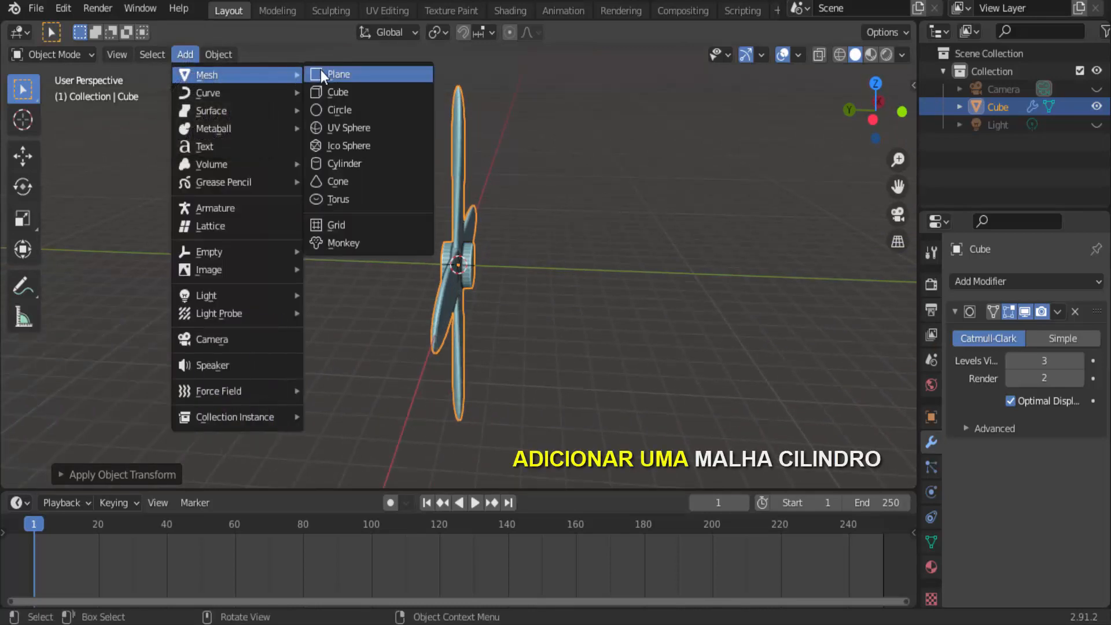
click(344, 163)
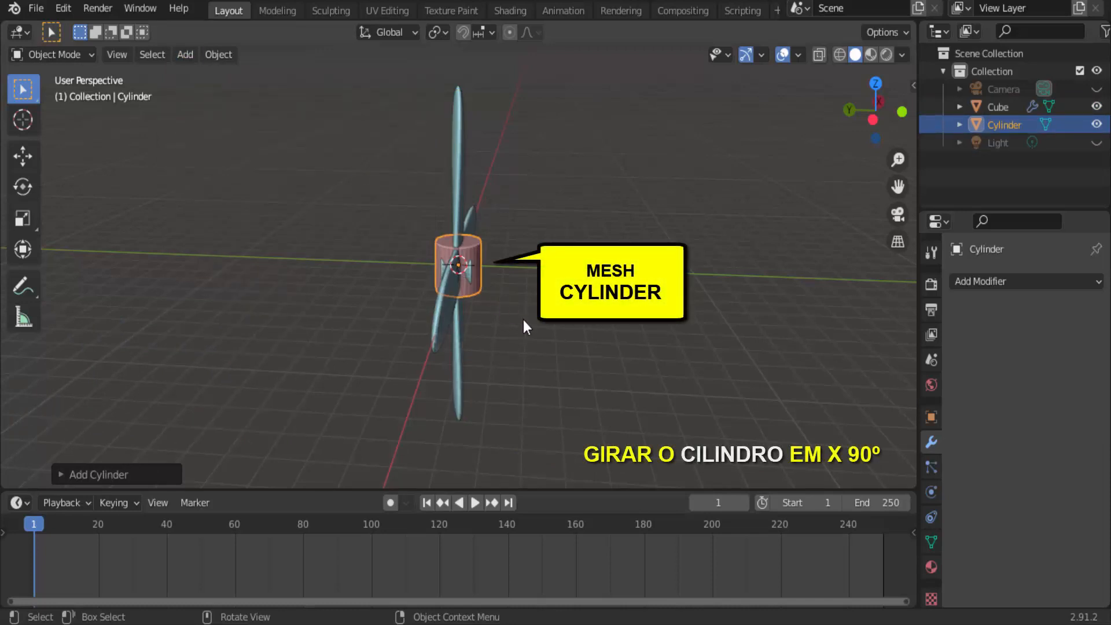
Rotate the cylinder 90° about the X axis.
key(r)
text(x)
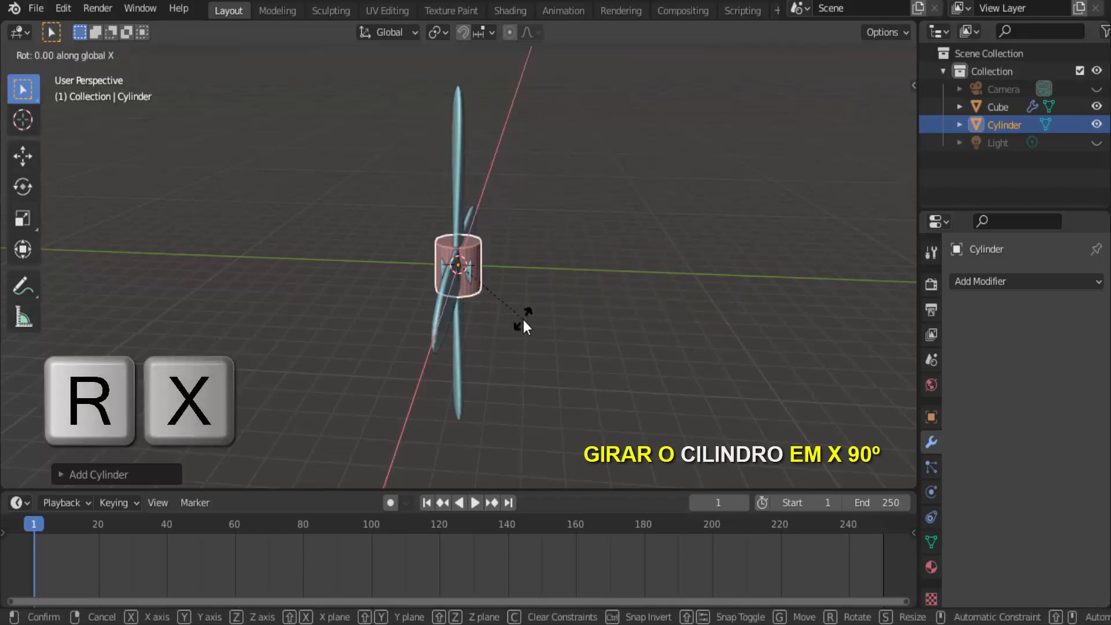
text(90)
key(Return)
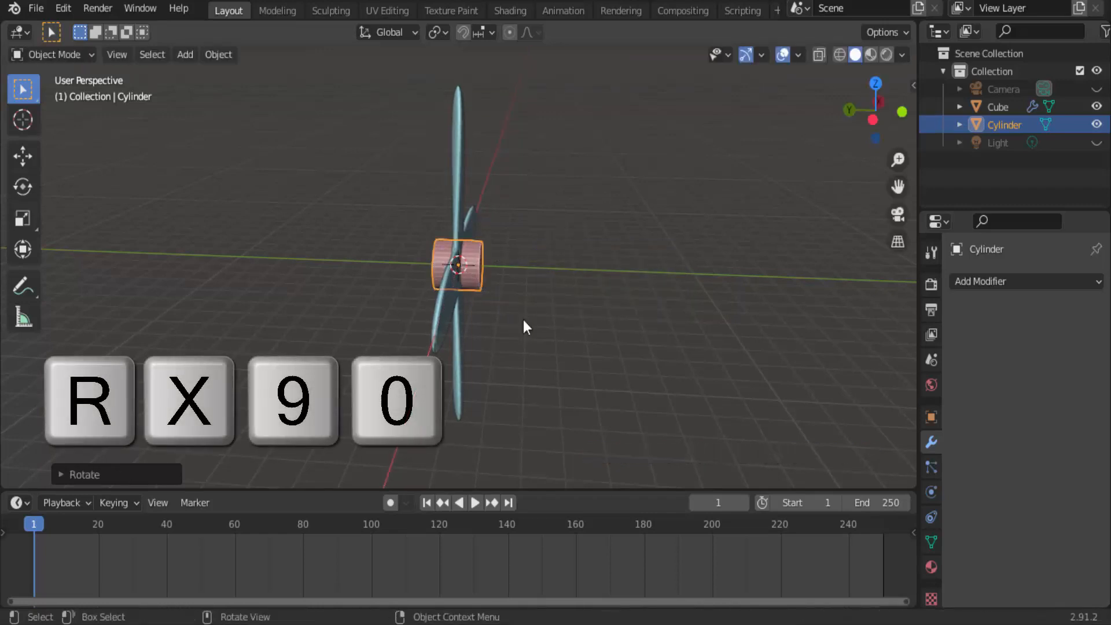
Move the cylinder along the Y axis to sit behind the propeller, and enlarge it uniformly to motor size, clear of the blades.
click(22, 154)
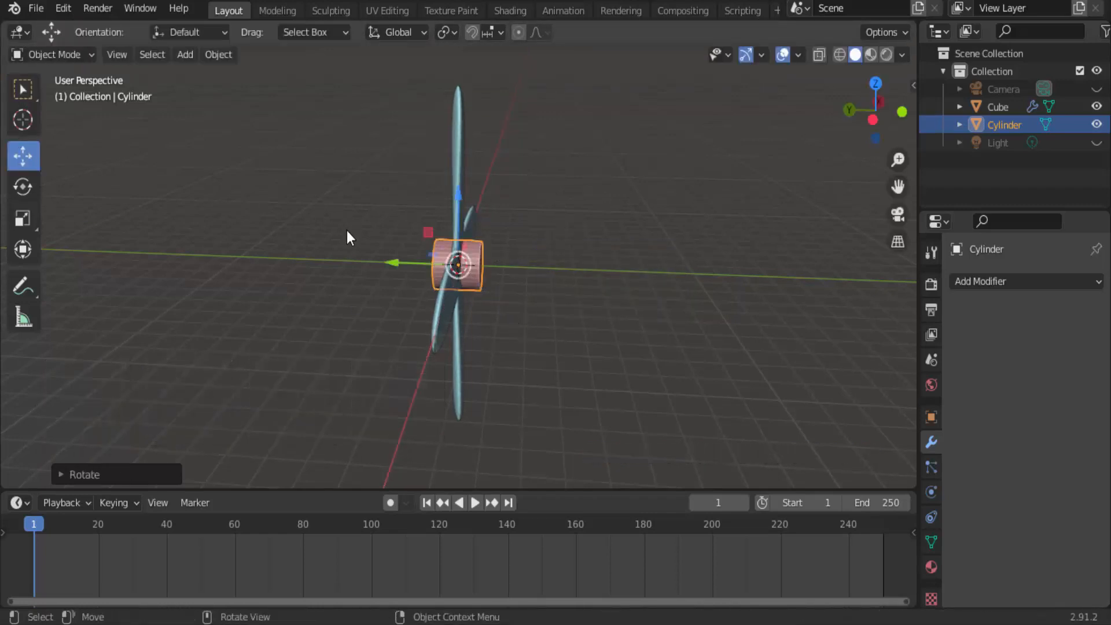
drag(394, 260, 319, 251)
key(s)
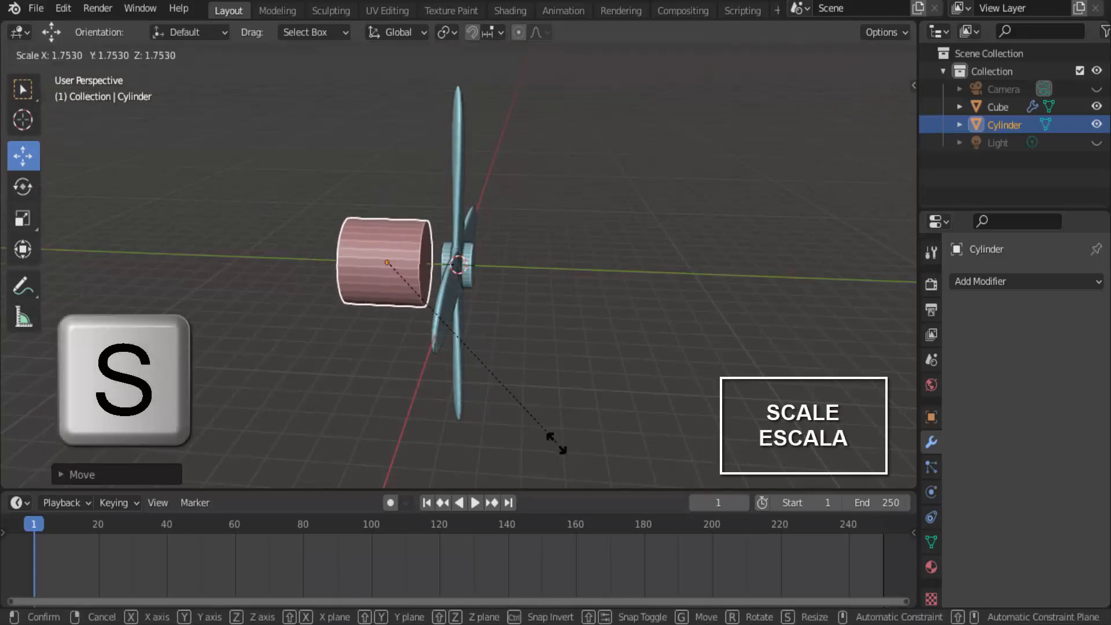
click(570, 475)
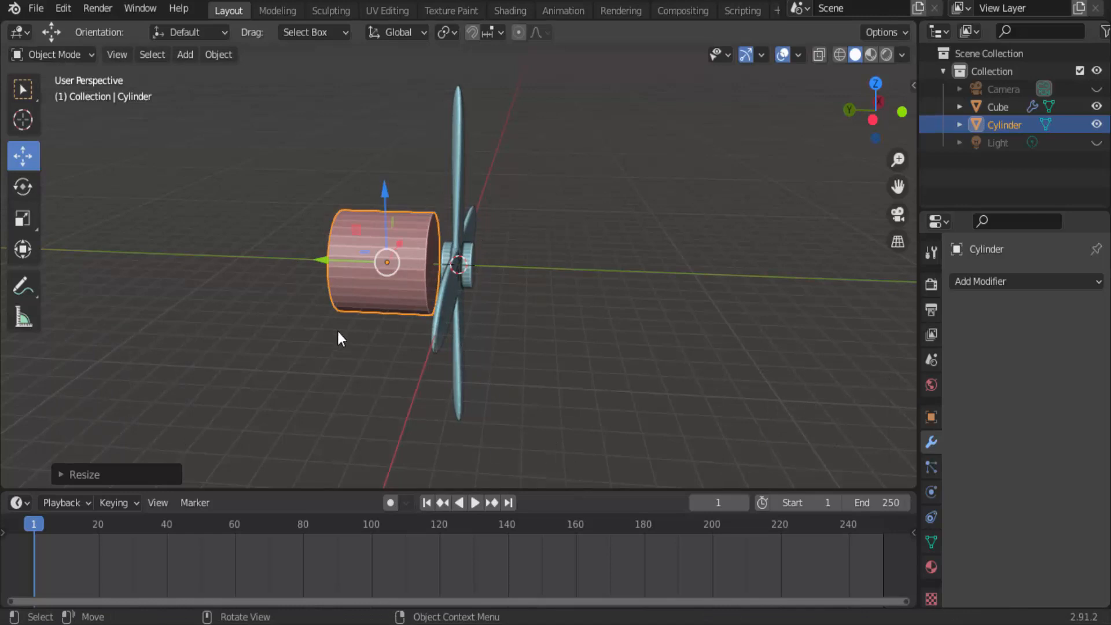
drag(321, 257, 265, 251)
key(s)
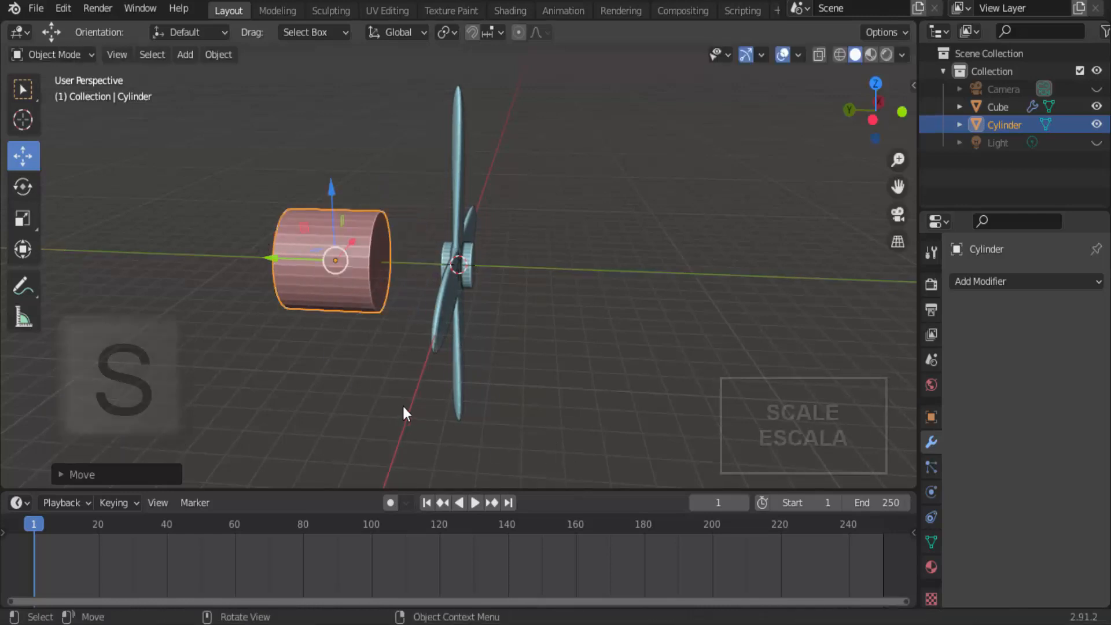
click(435, 435)
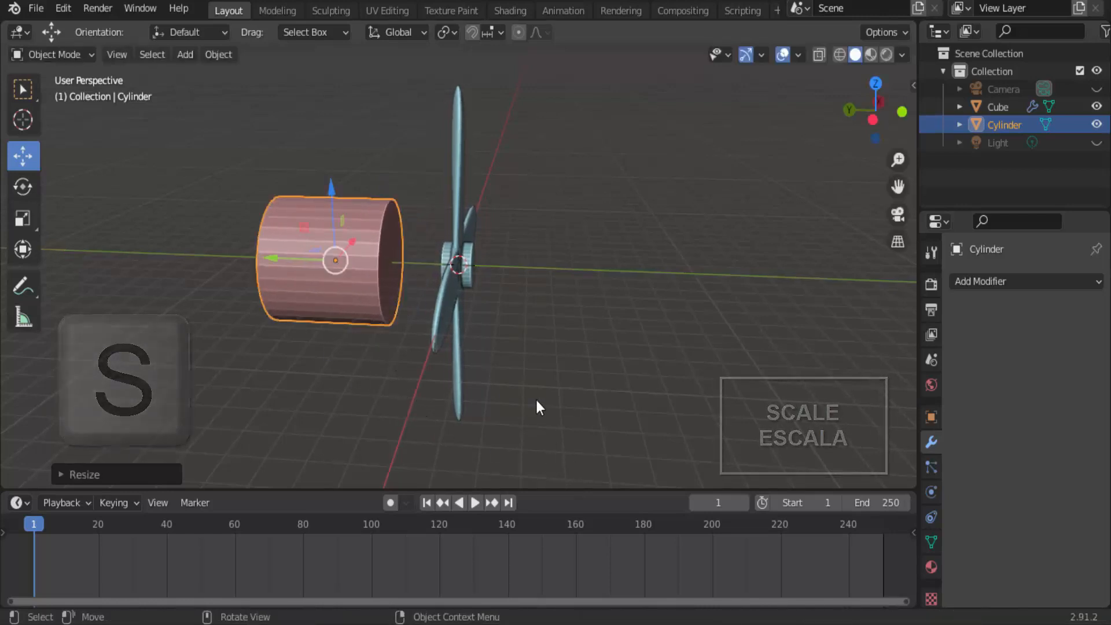
In Edit Mode, inset the cylinder's end face nearest the propeller to about half its diameter and extrude it slightly outward as a collar.
middle_drag(626, 359, 593, 372)
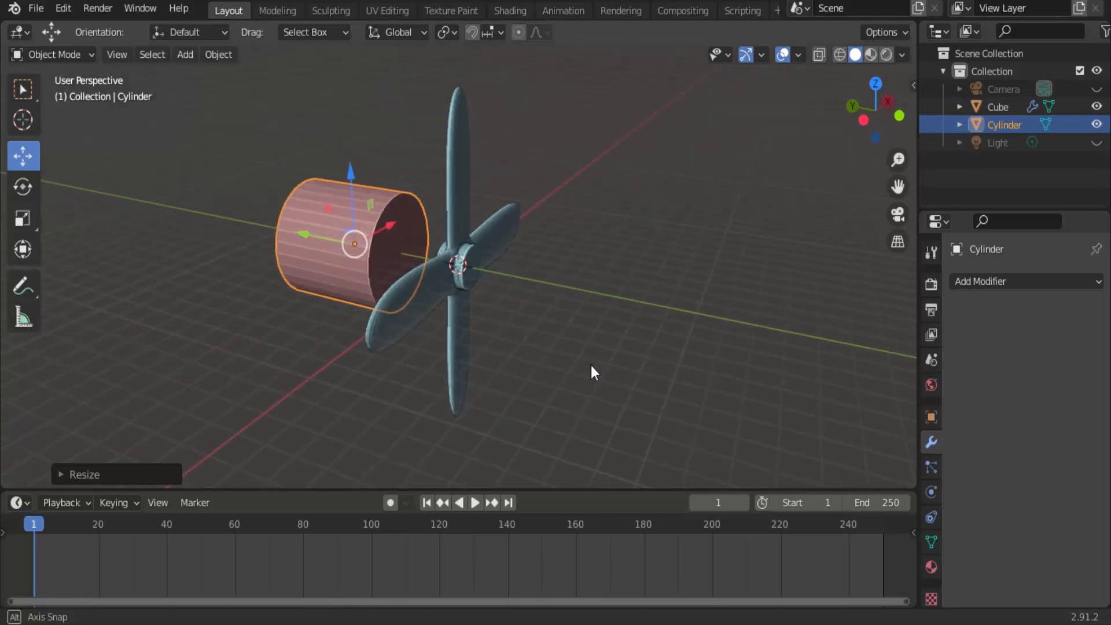
click(63, 52)
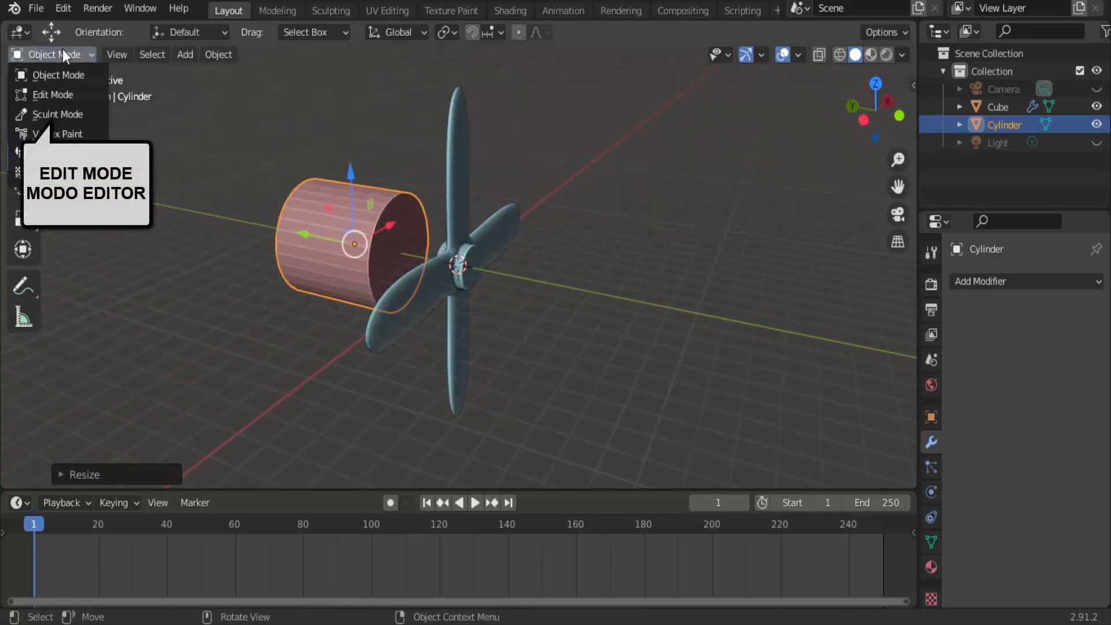
click(61, 91)
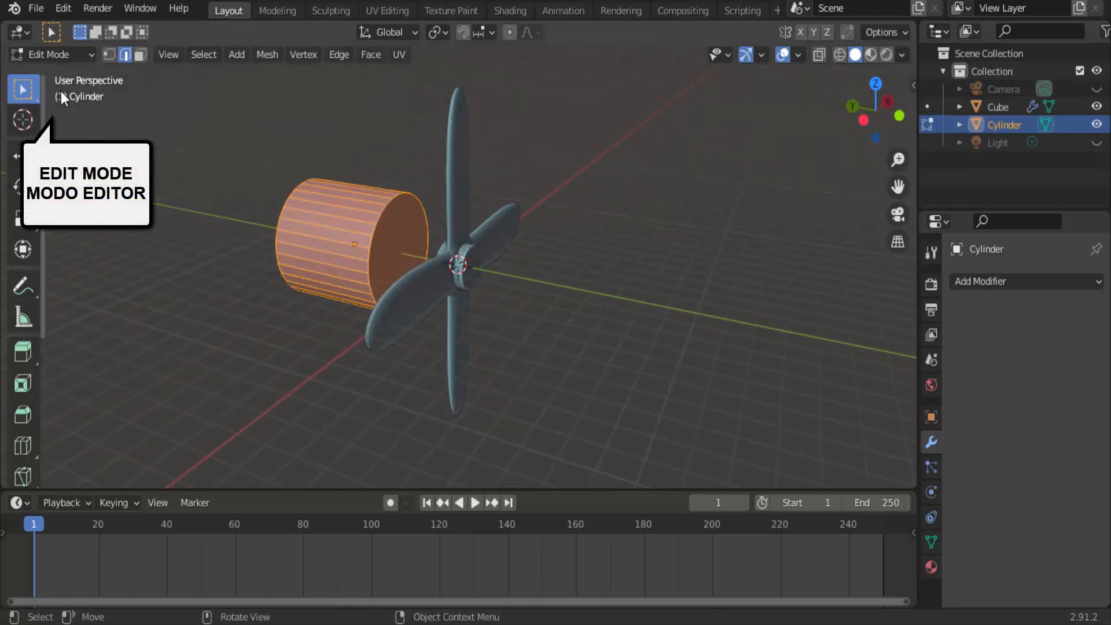
click(139, 55)
click(402, 242)
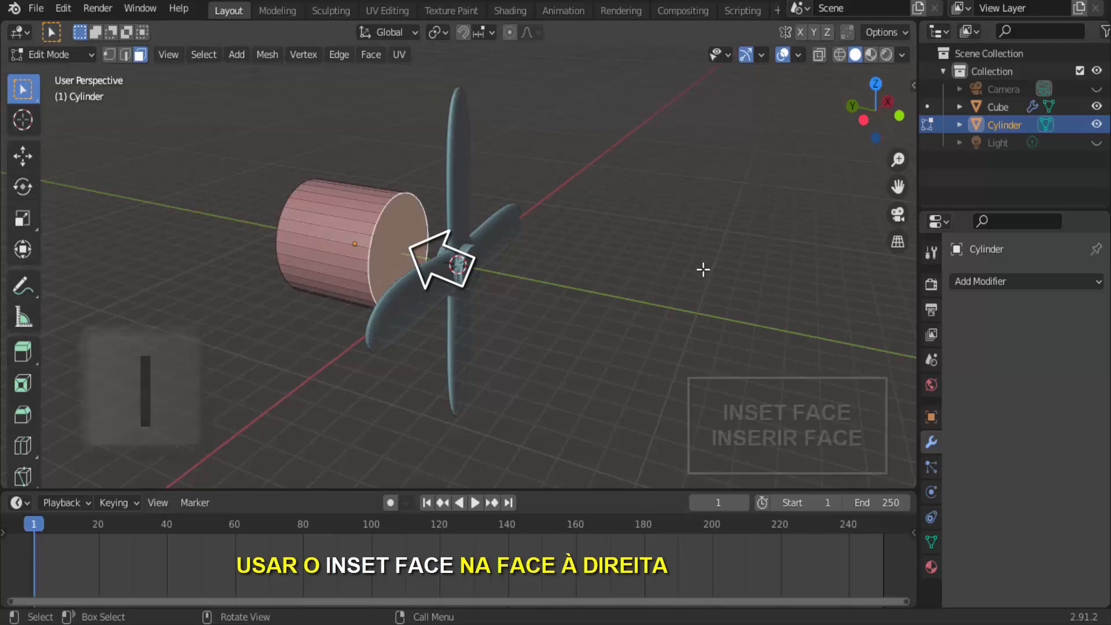
key(i)
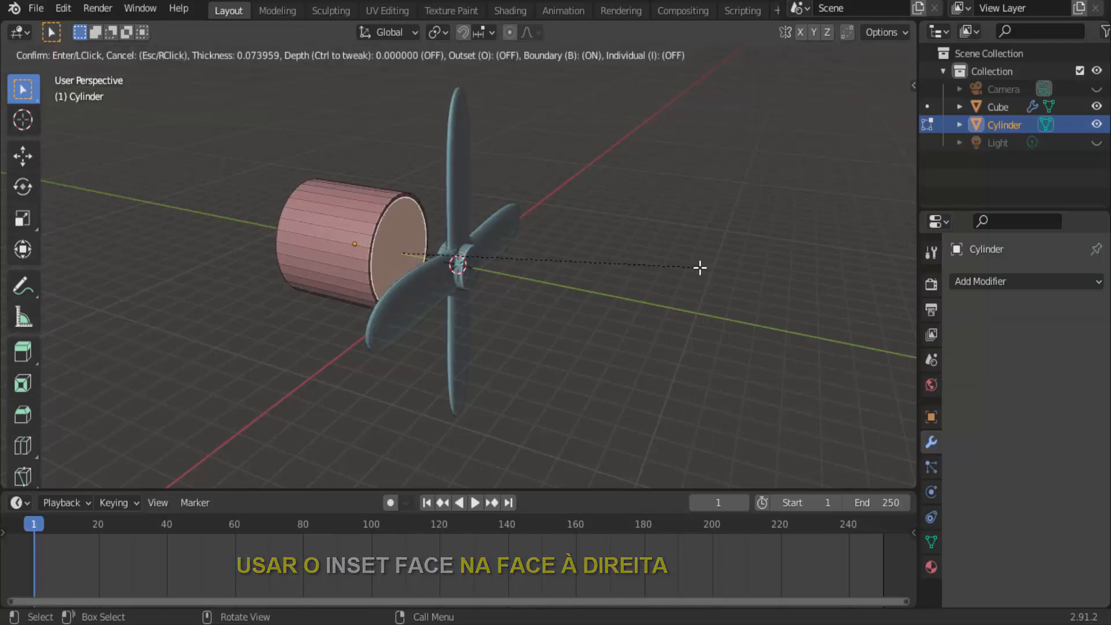
click(682, 269)
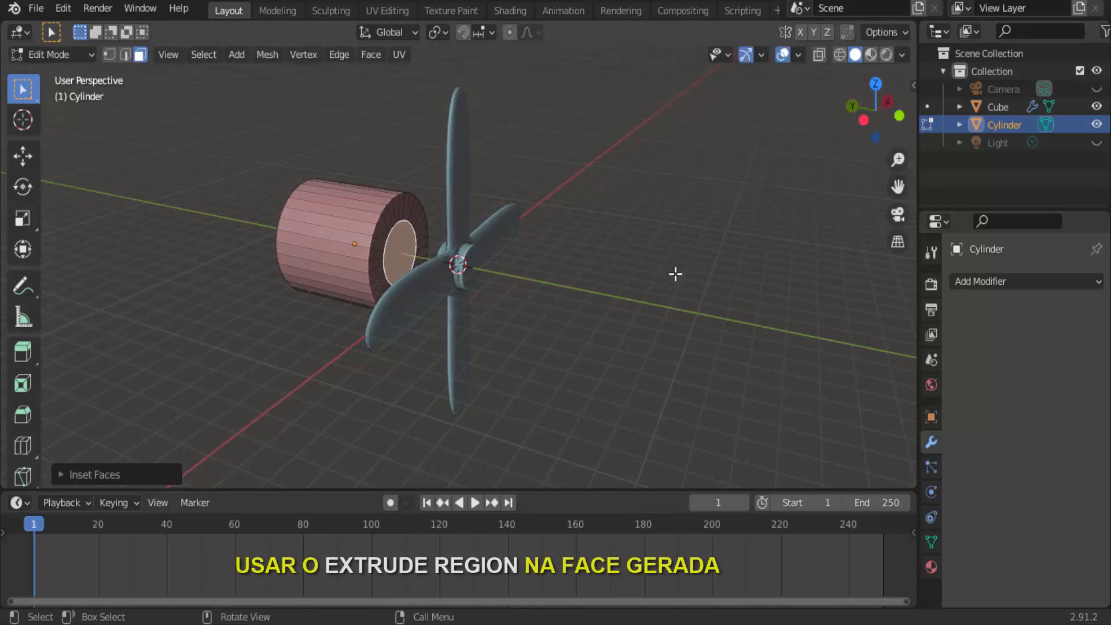
key(e)
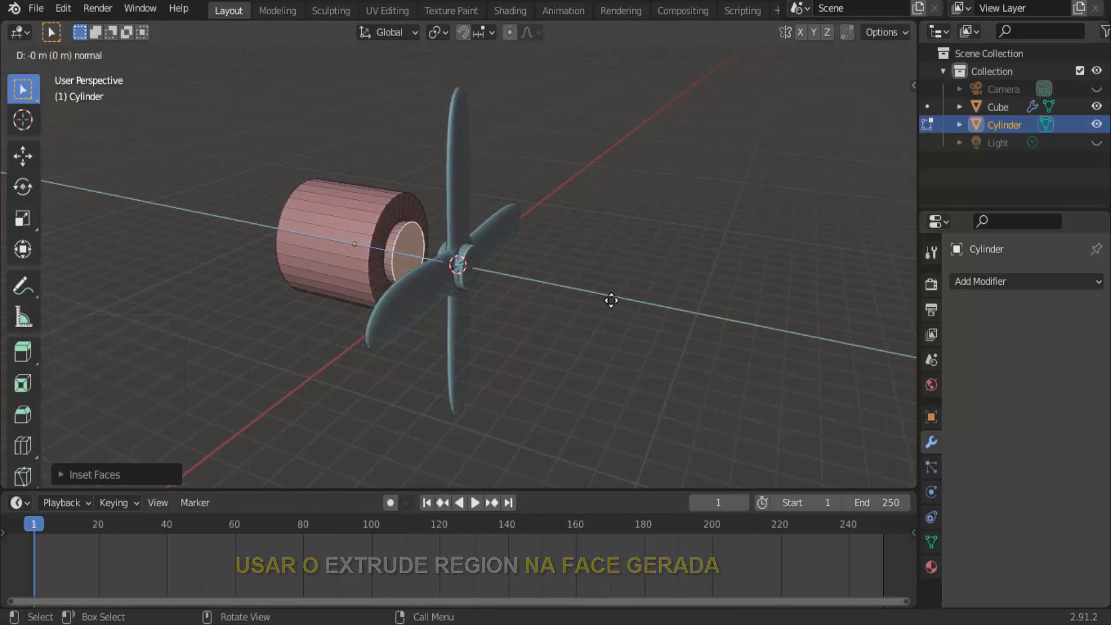
click(611, 300)
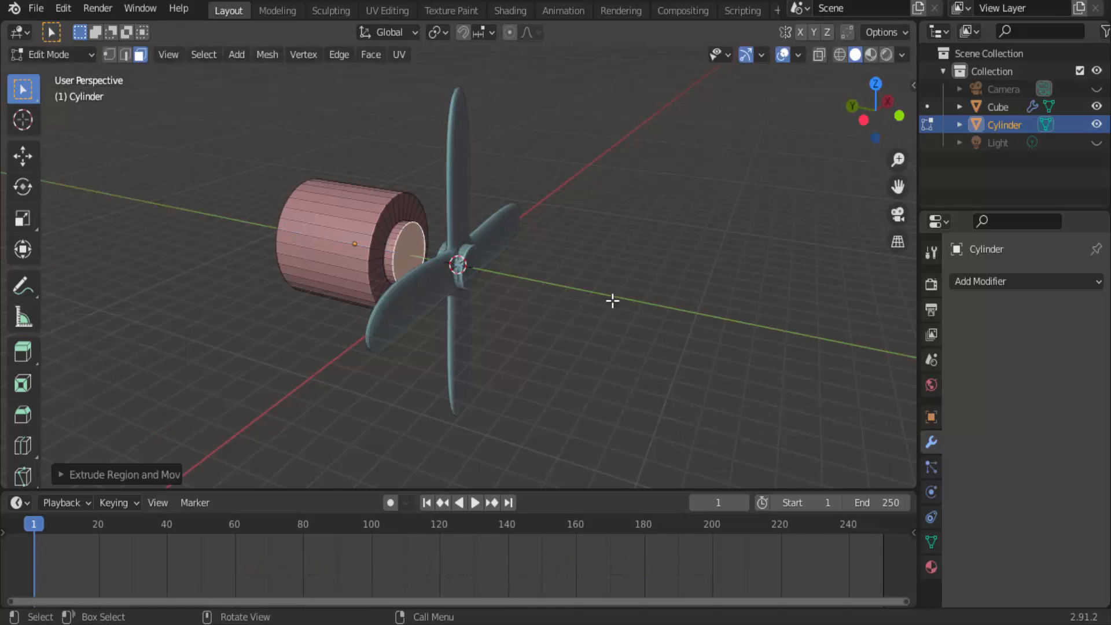
Inset the collar's face with a thickness of about 0.43 and extrude the small face to the propeller hub as a shaft.
key(i)
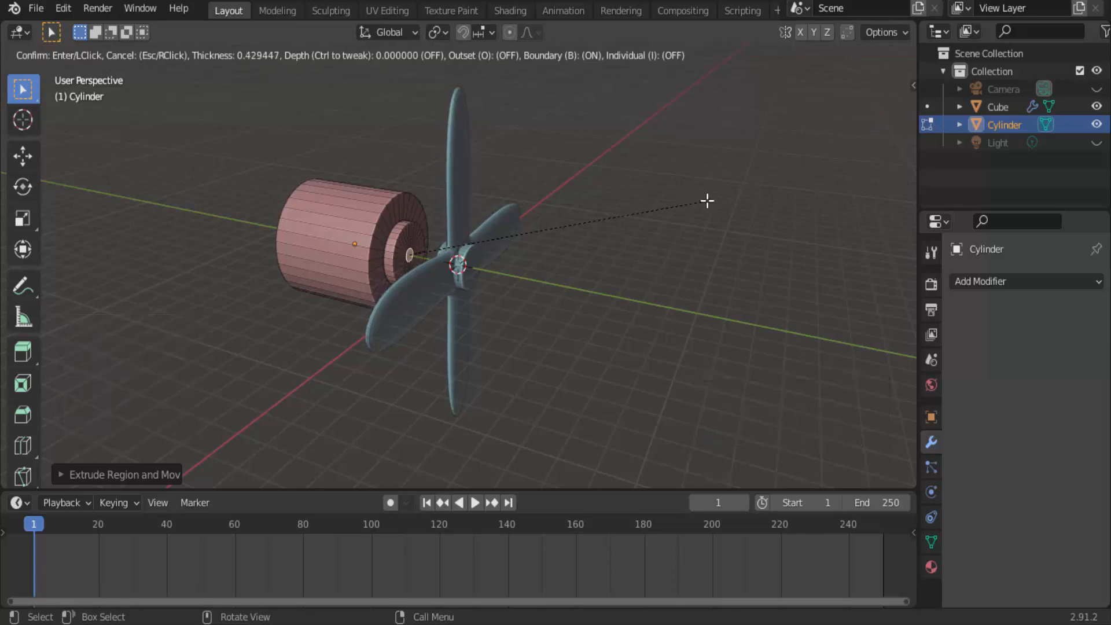
click(706, 201)
middle_drag(586, 287, 625, 302)
key(e)
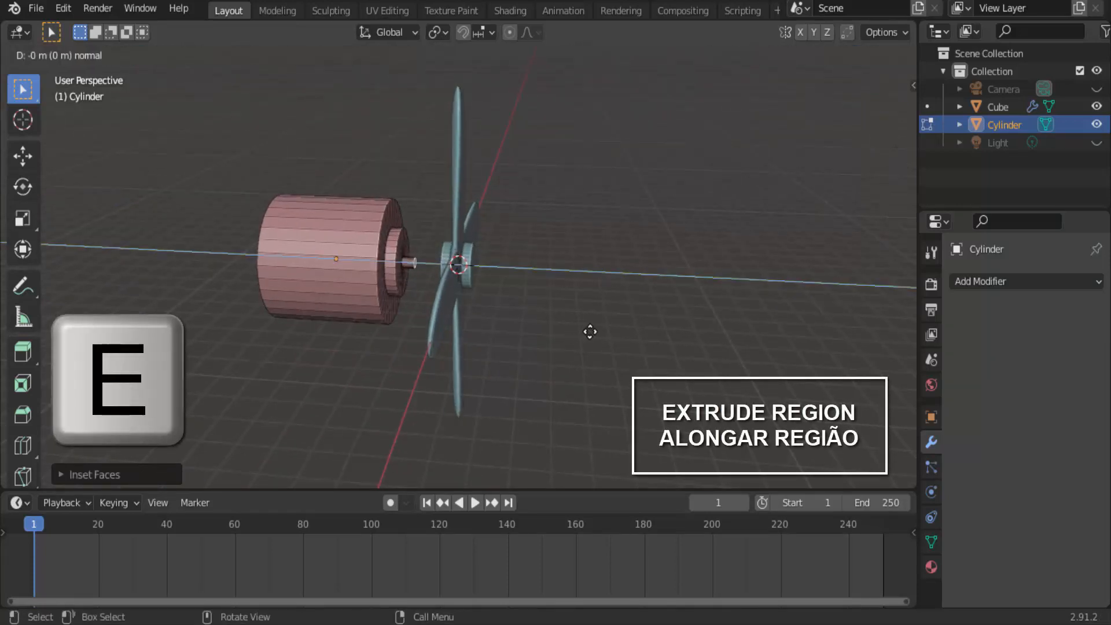
click(631, 332)
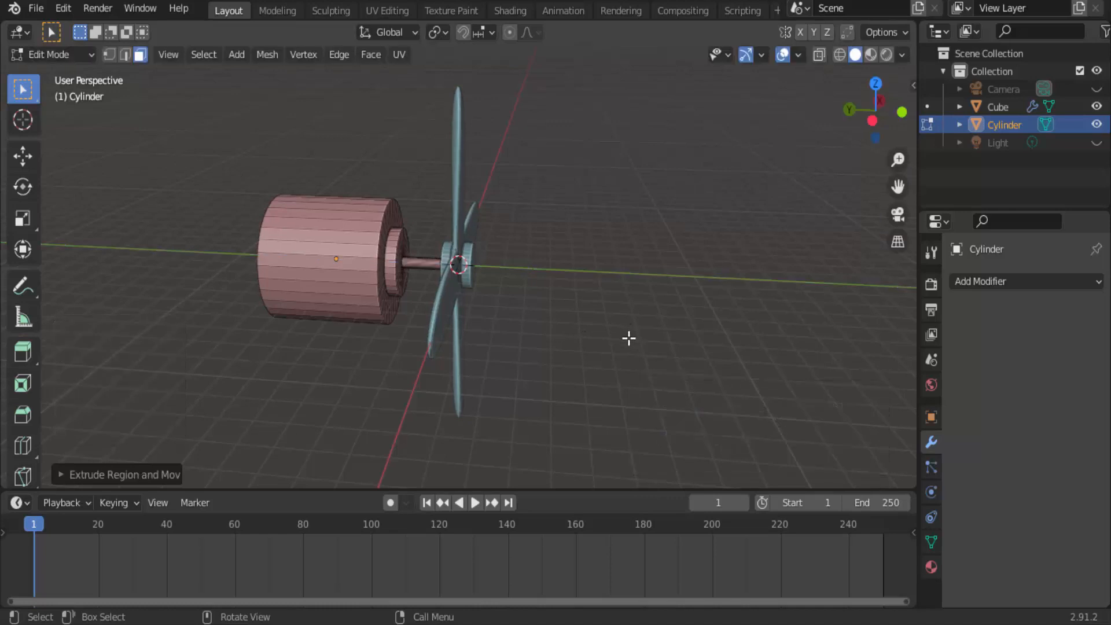
Return to Object Mode and apply All Transforms to the motor.
mouse_move(675, 333)
middle_down()
mouse_move(597, 335)
mouse_move(644, 310)
mouse_move(683, 313)
middle_up()
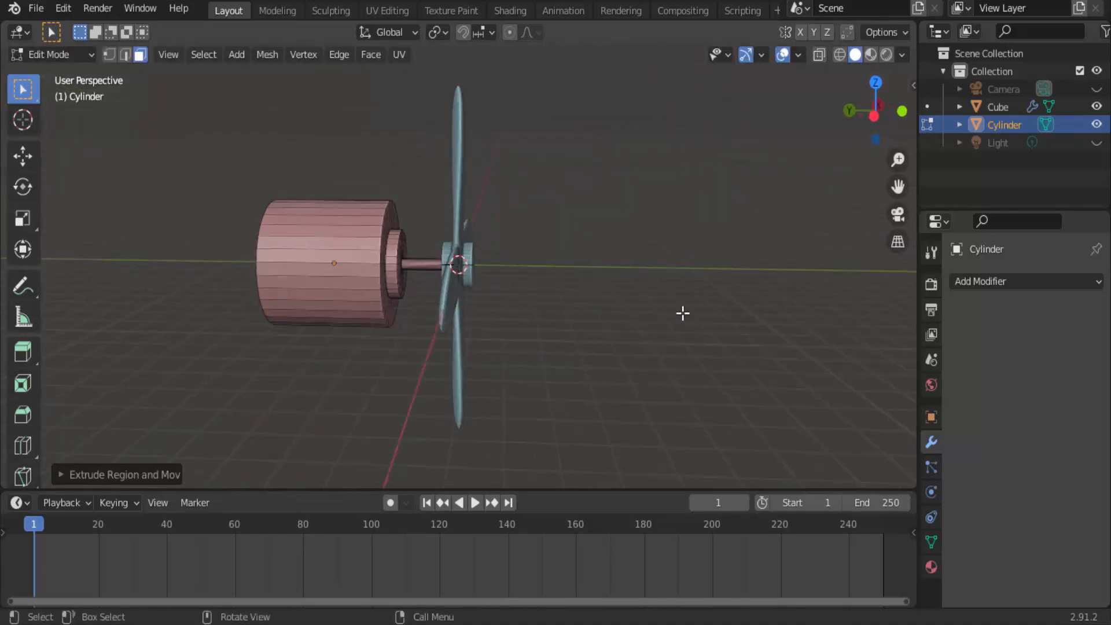
click(59, 56)
click(60, 74)
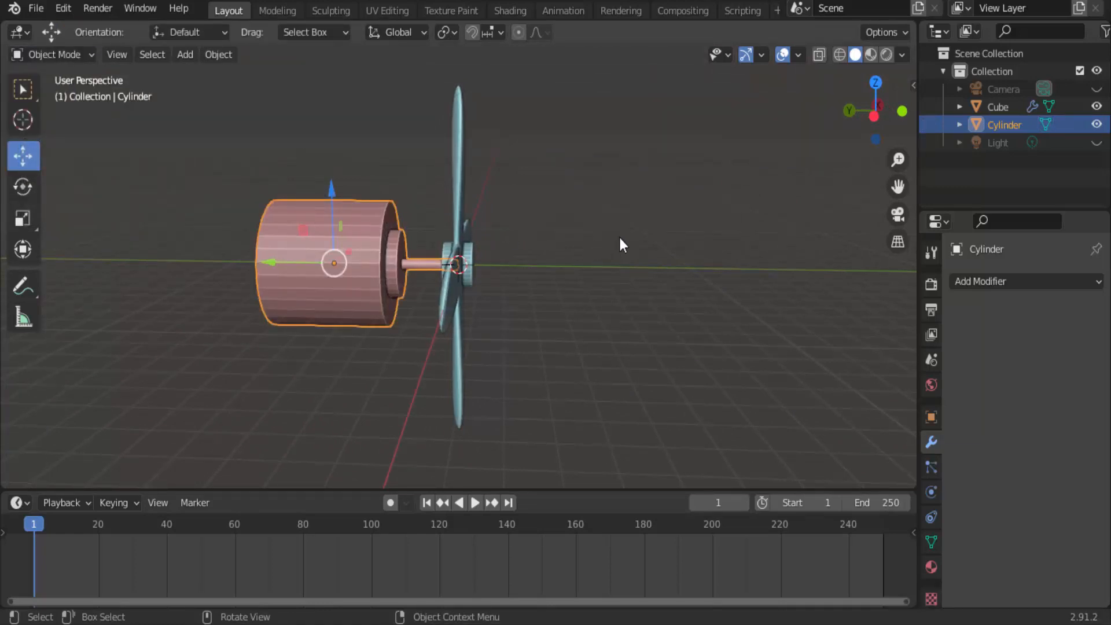
key(ctrl+a)
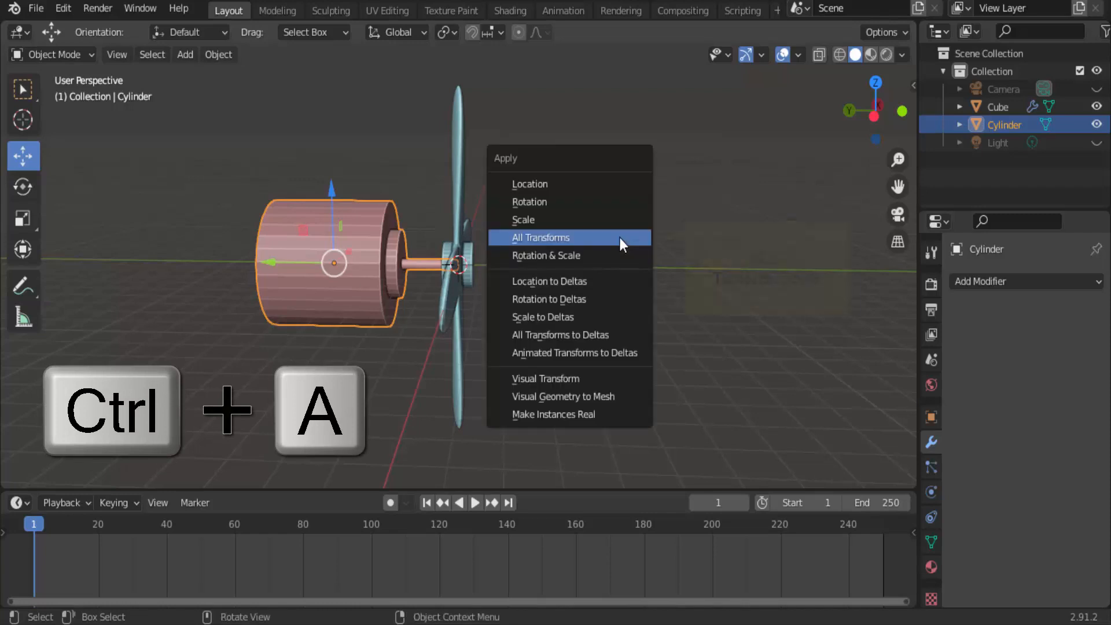
click(619, 237)
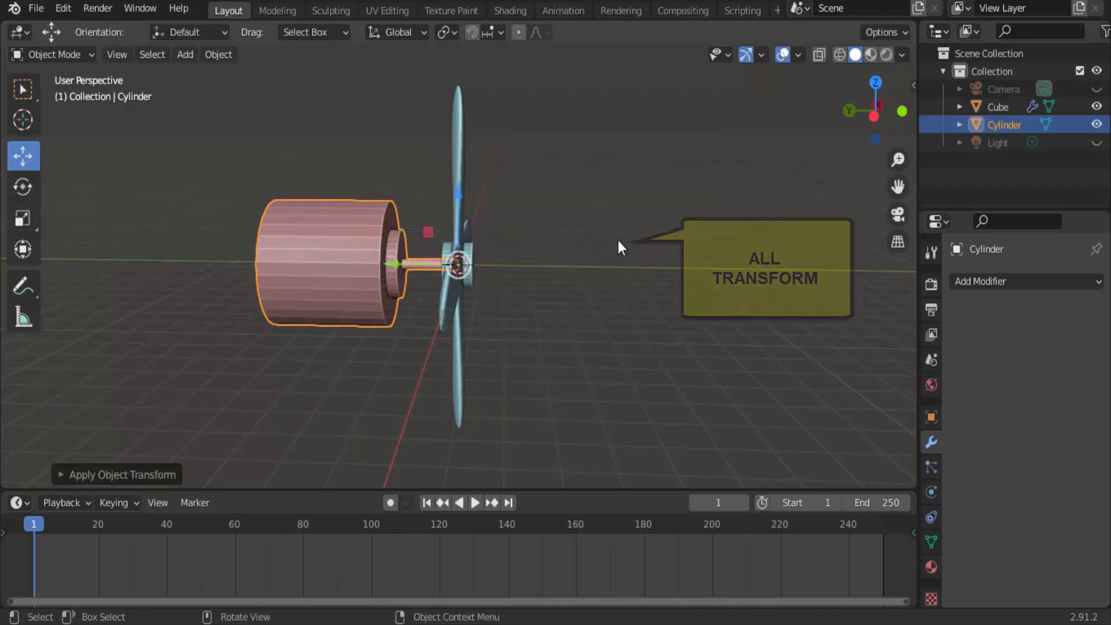
Select the propeller, display its transform values in the sidebar, and insert a Rotation keyframe at frame 1.
middle_drag(592, 343, 514, 377)
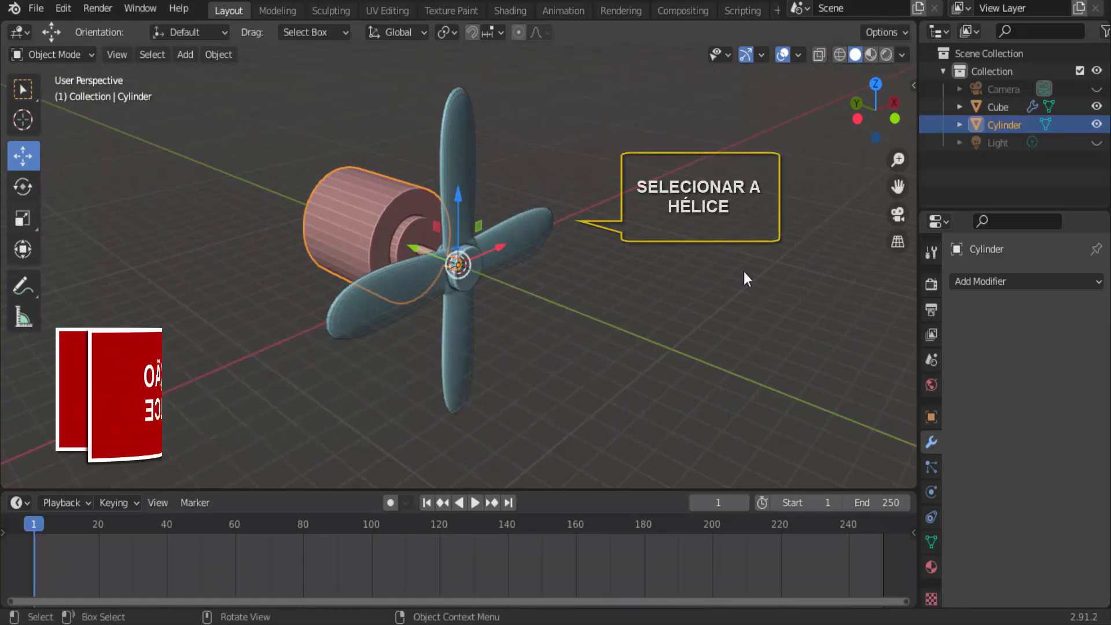
click(468, 137)
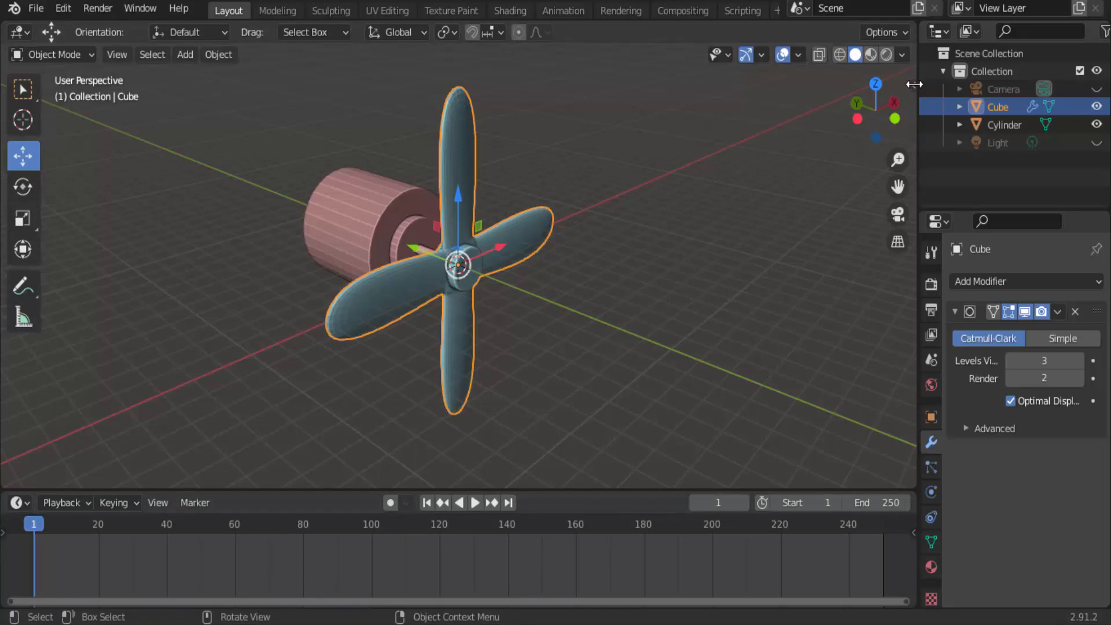
key(n)
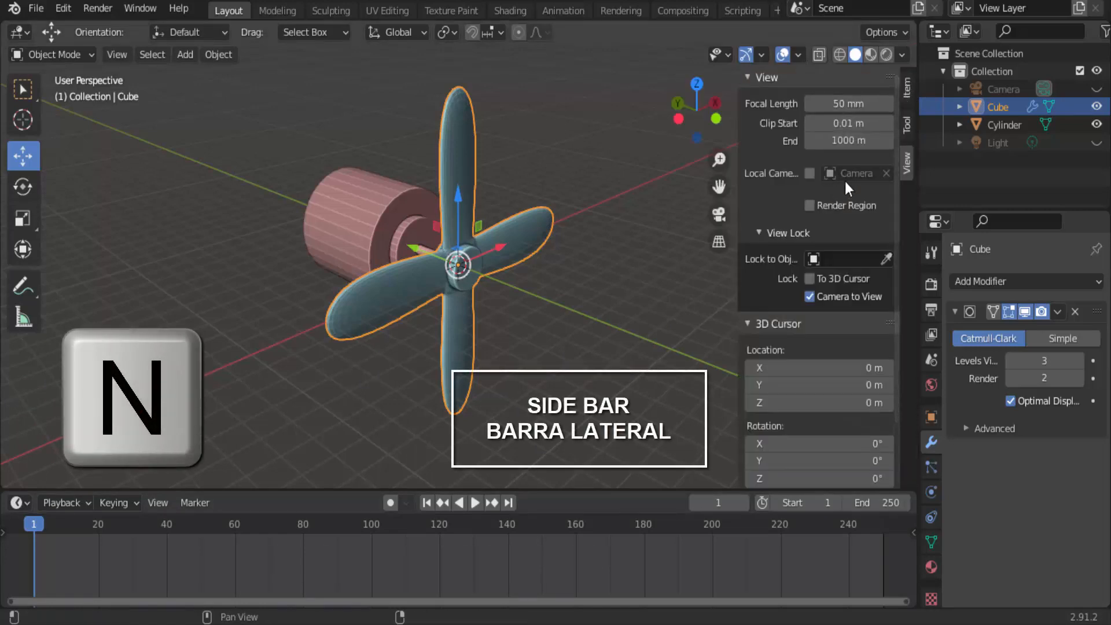
click(907, 88)
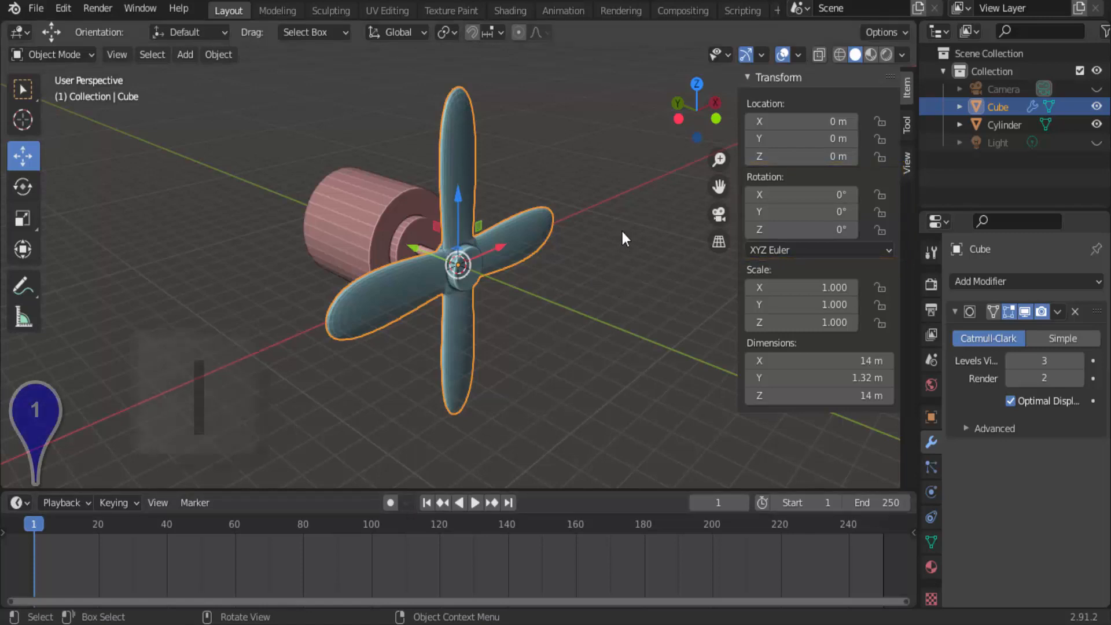
key(i)
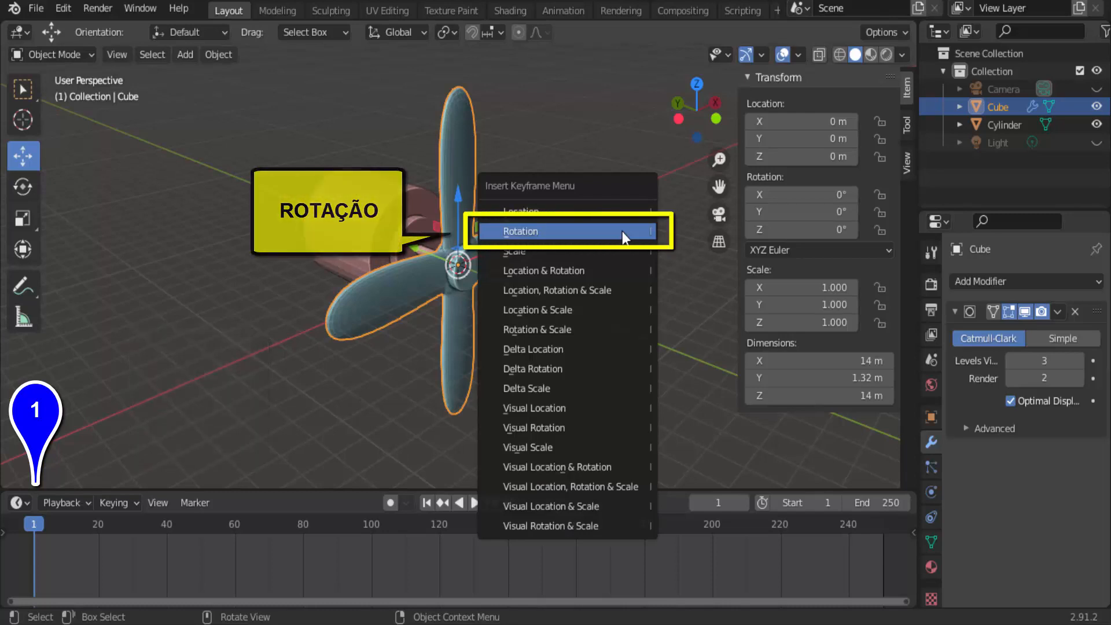
click(623, 232)
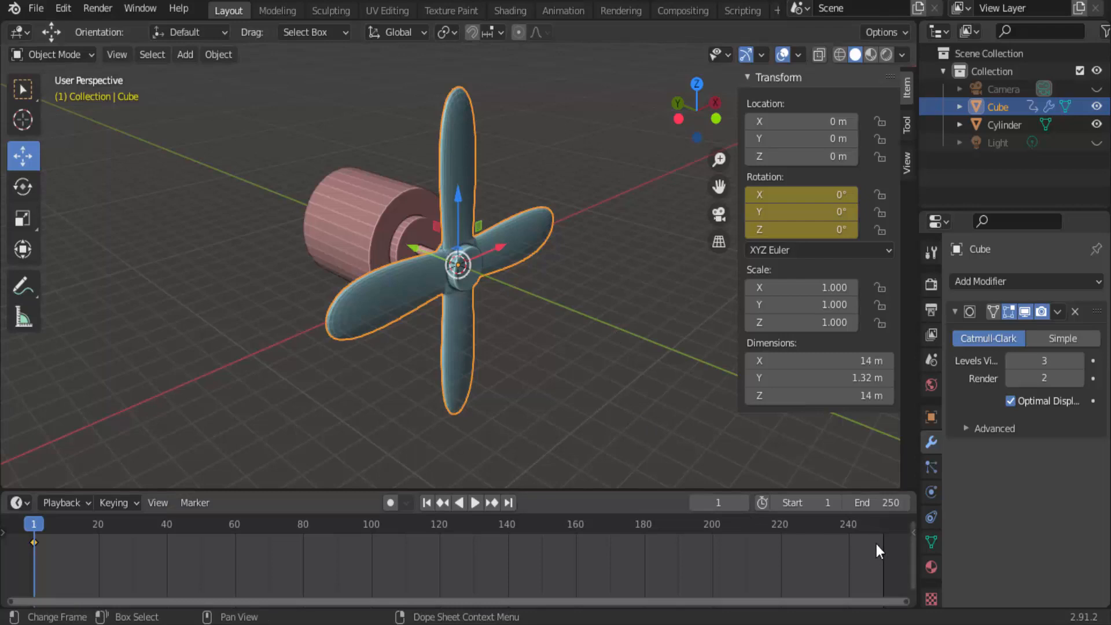
At frame 250, set the propeller's Y rotation to 360*50 (18000°) and insert keyframes on its rotation.
click(883, 528)
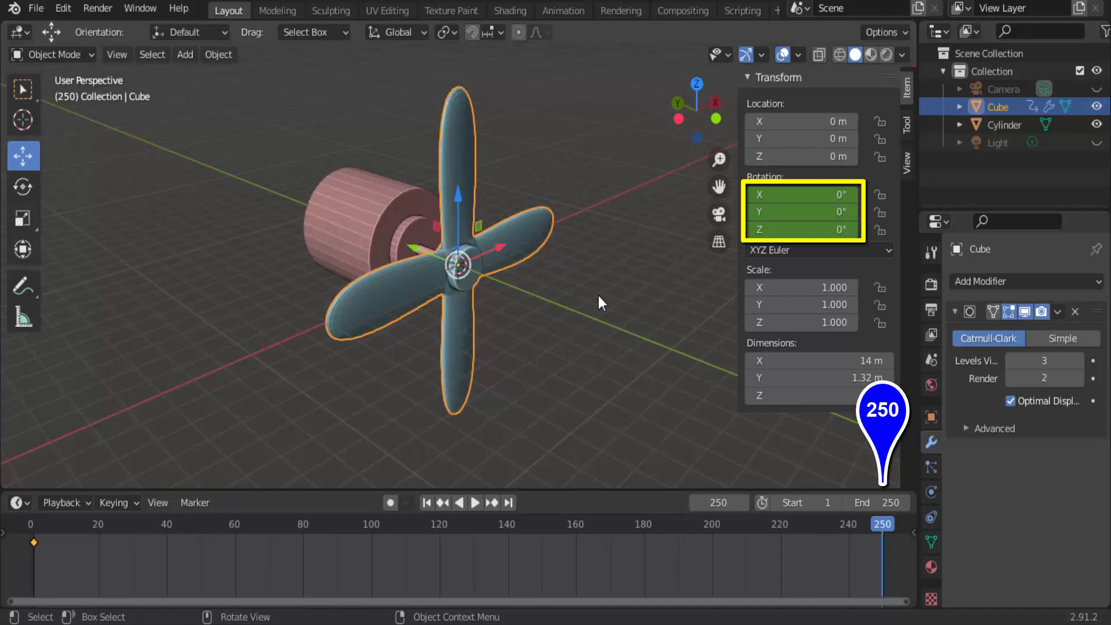
click(803, 212)
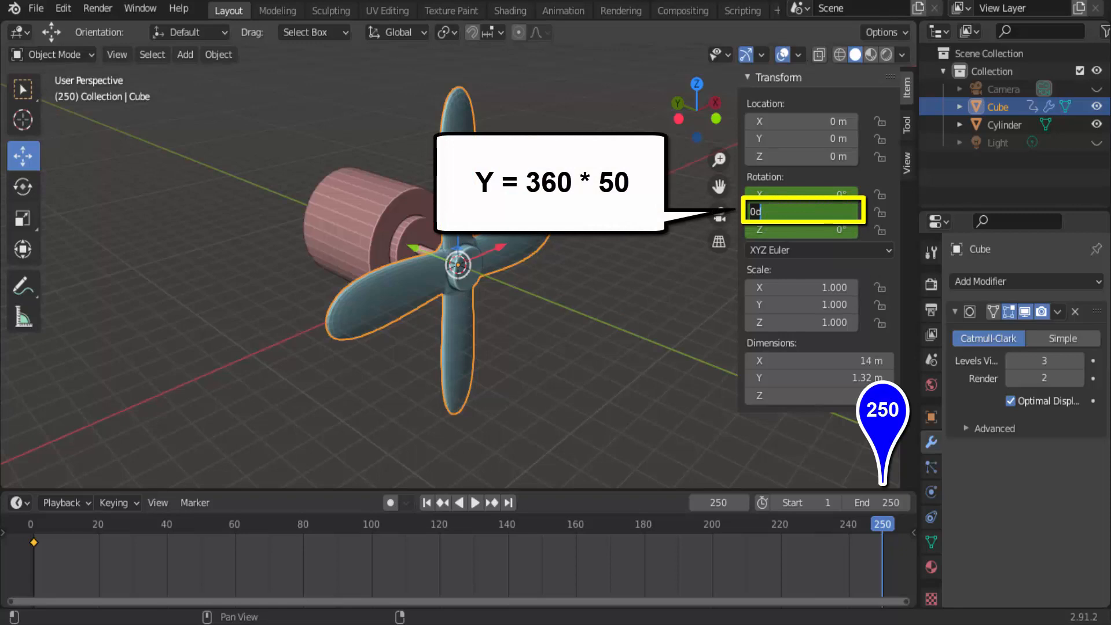
text(360)
text(*50)
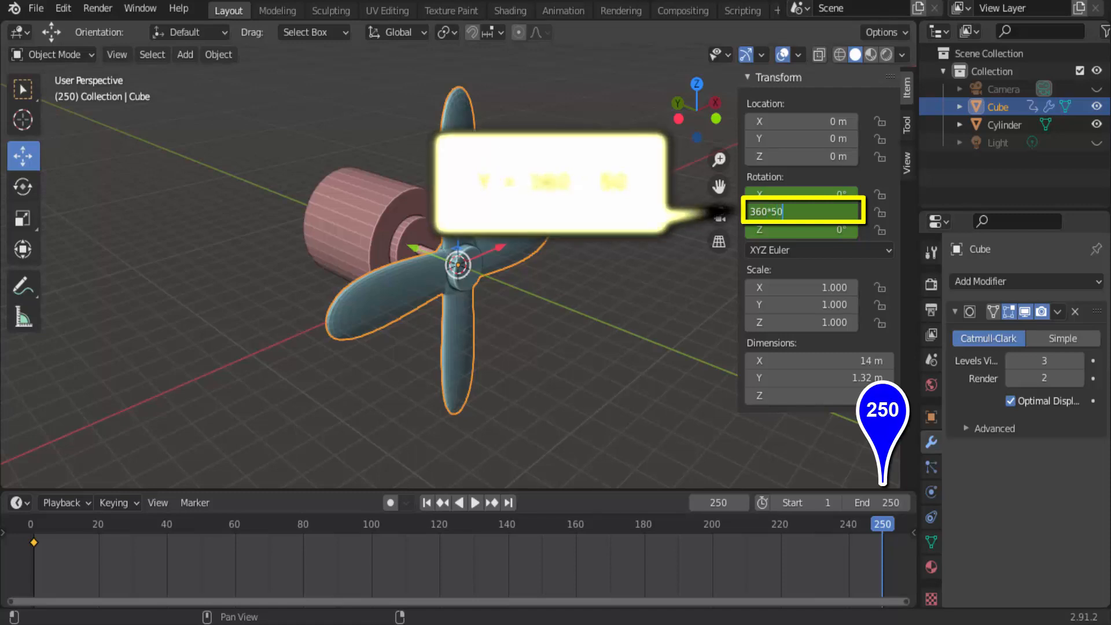
key(Return)
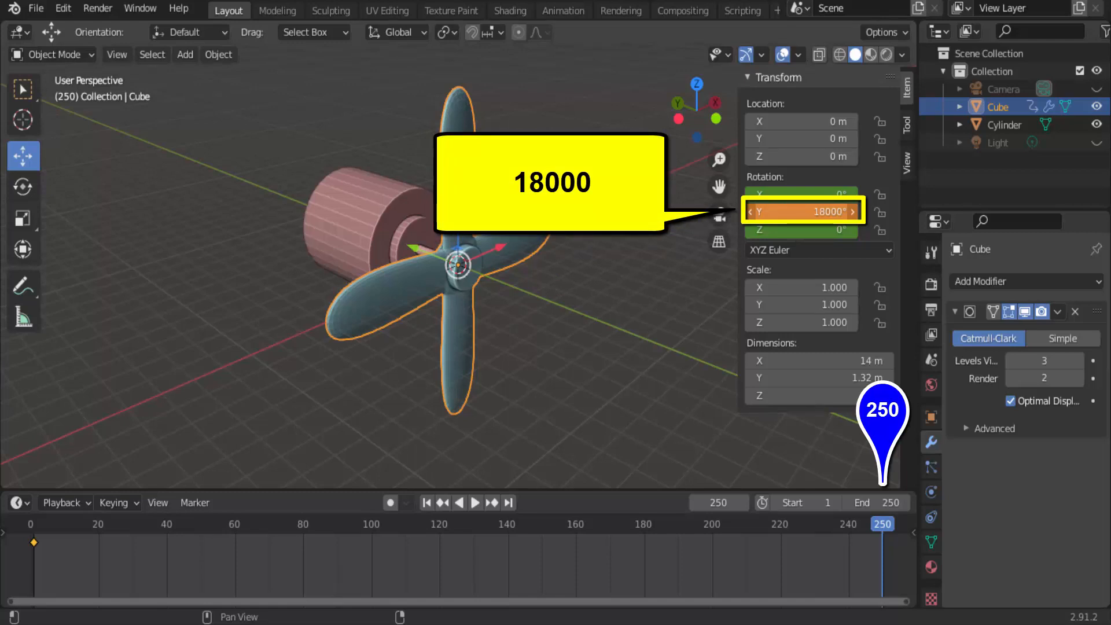
right_click(788, 214)
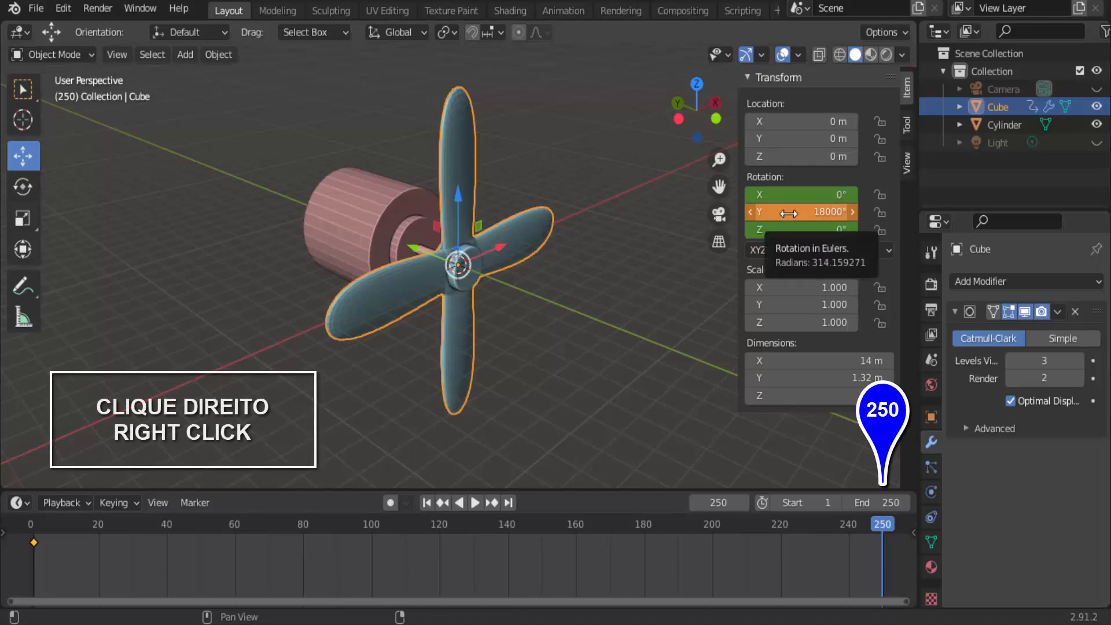
right_click(788, 214)
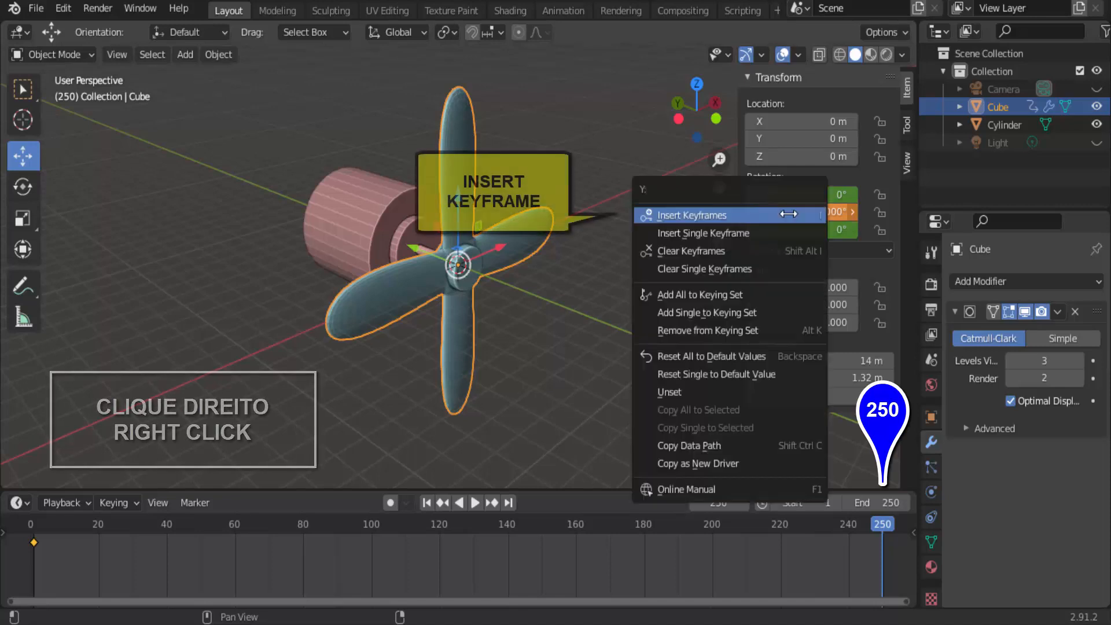
click(733, 214)
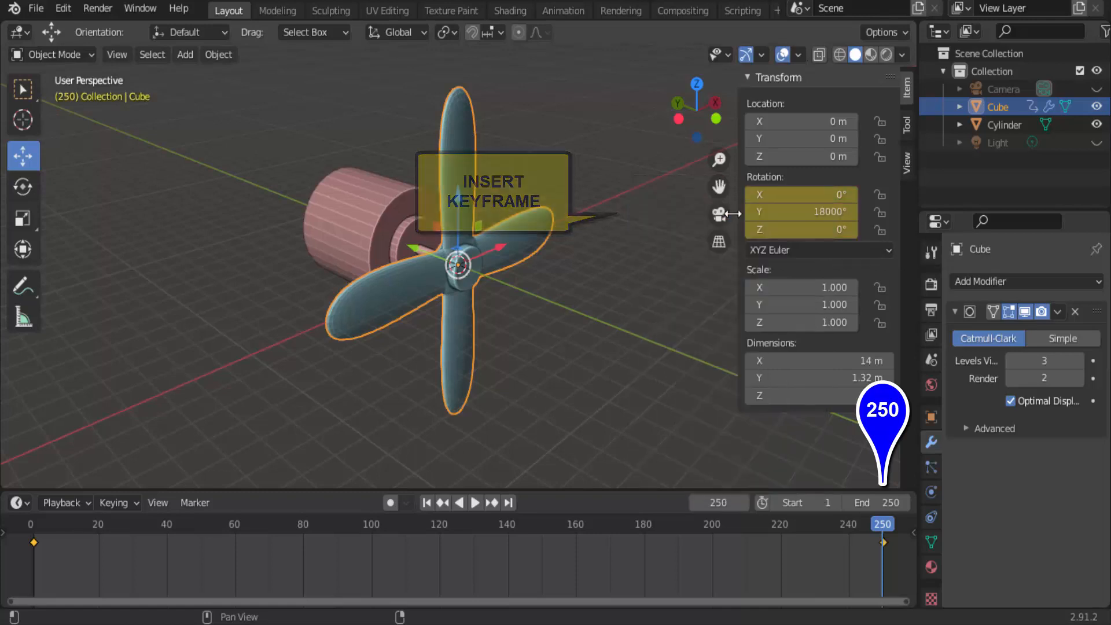
Play back the propeller's spin, stop the playback and return to frame 1.
click(480, 505)
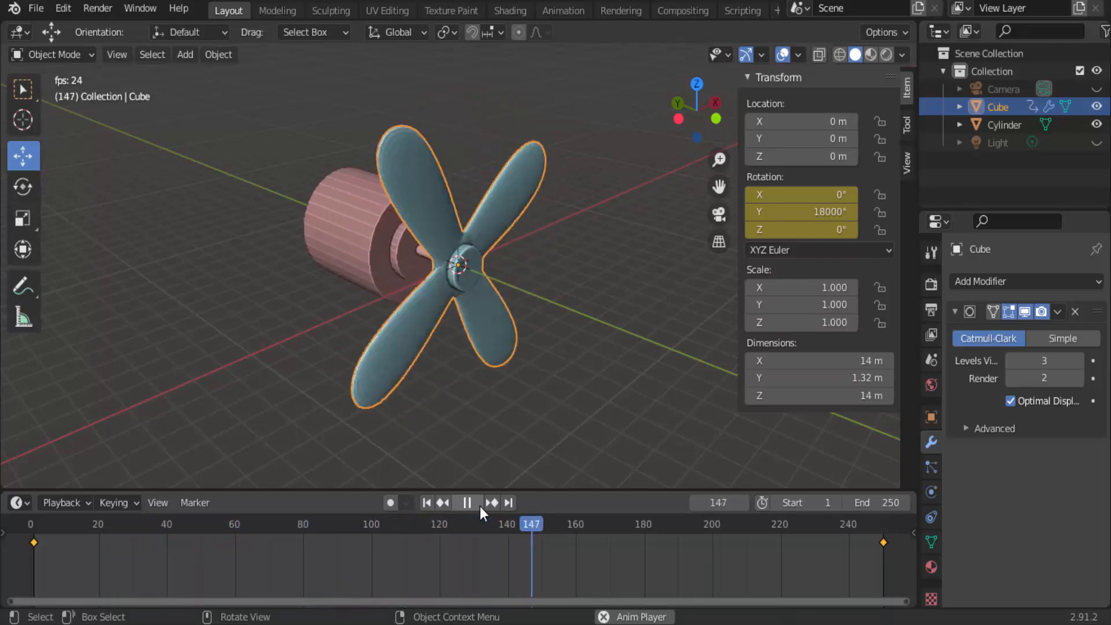
click(475, 505)
click(428, 507)
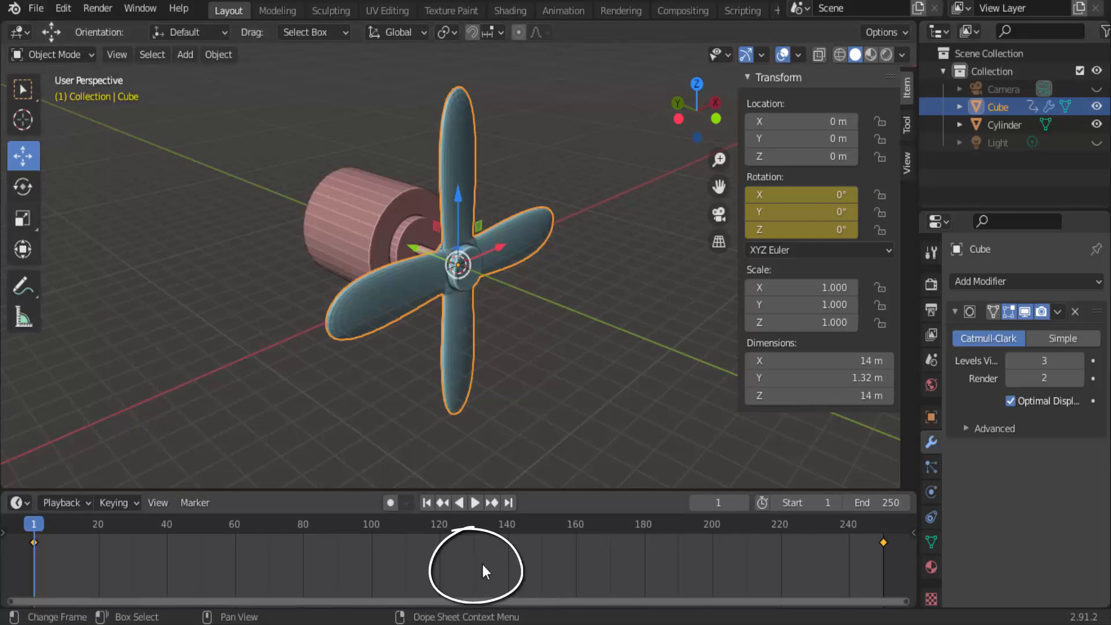
Set the interpolation mode of the propeller's rotation keyframes to Linear.
key(t)
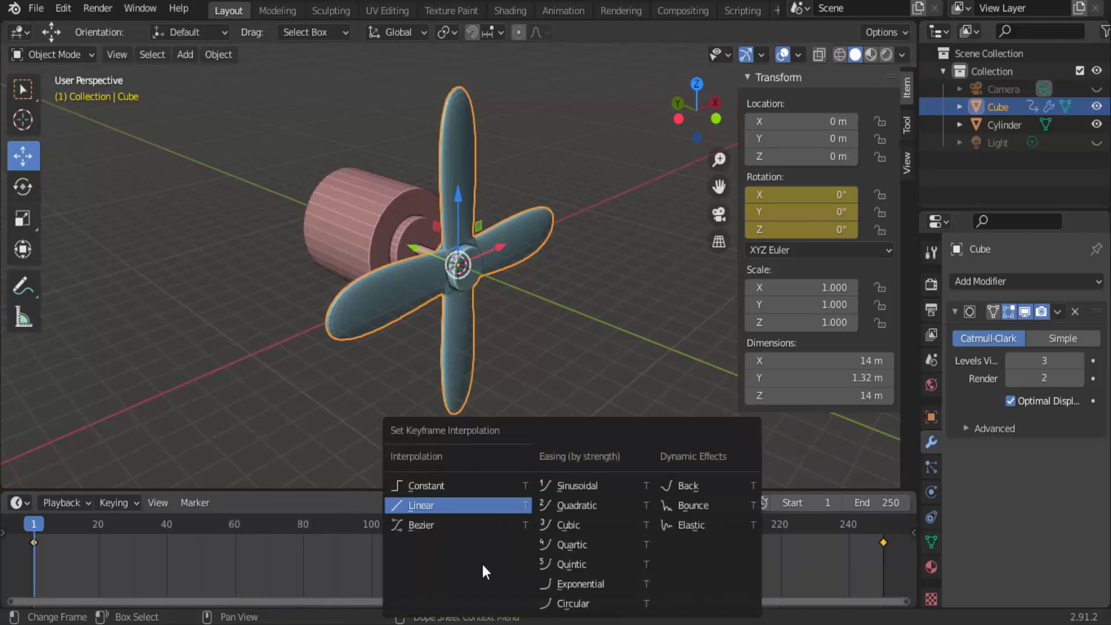
right_click(492, 558)
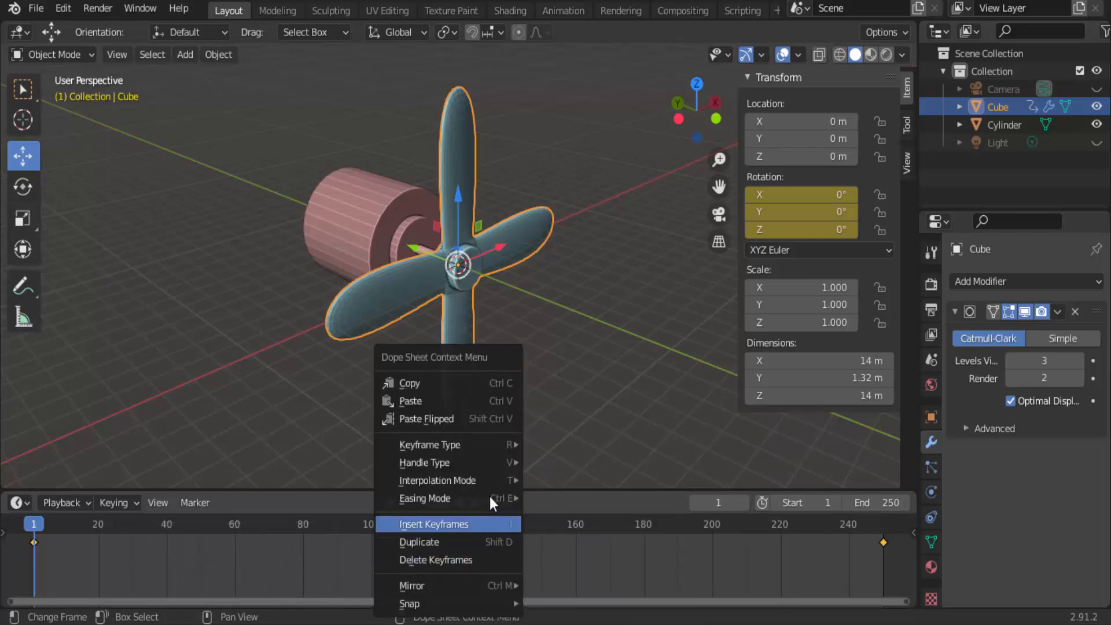
mouse_move(474, 478)
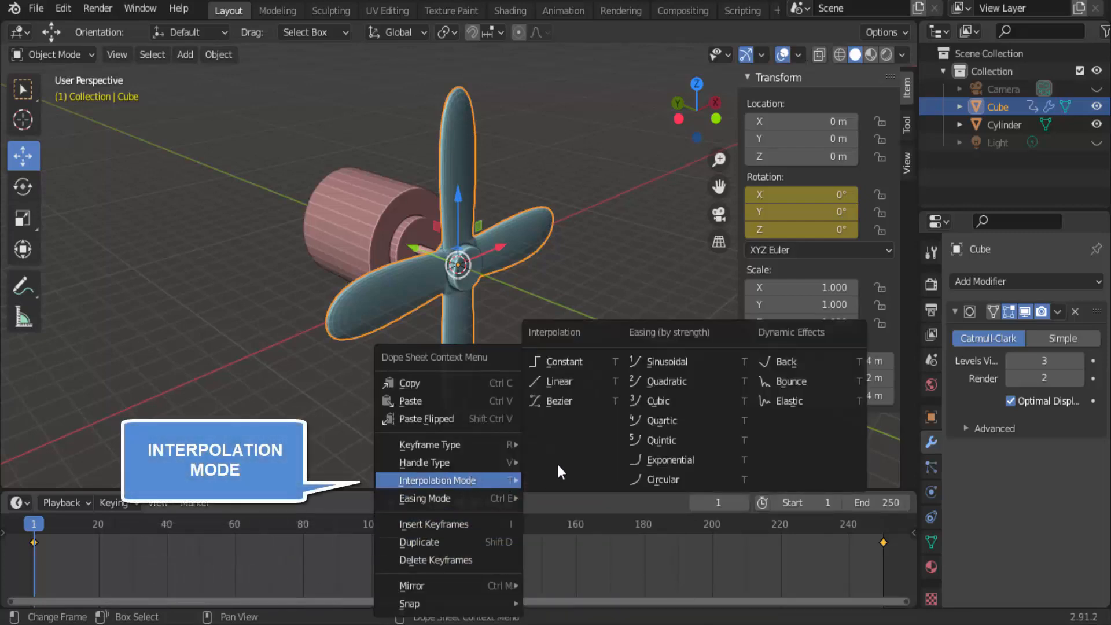
click(585, 382)
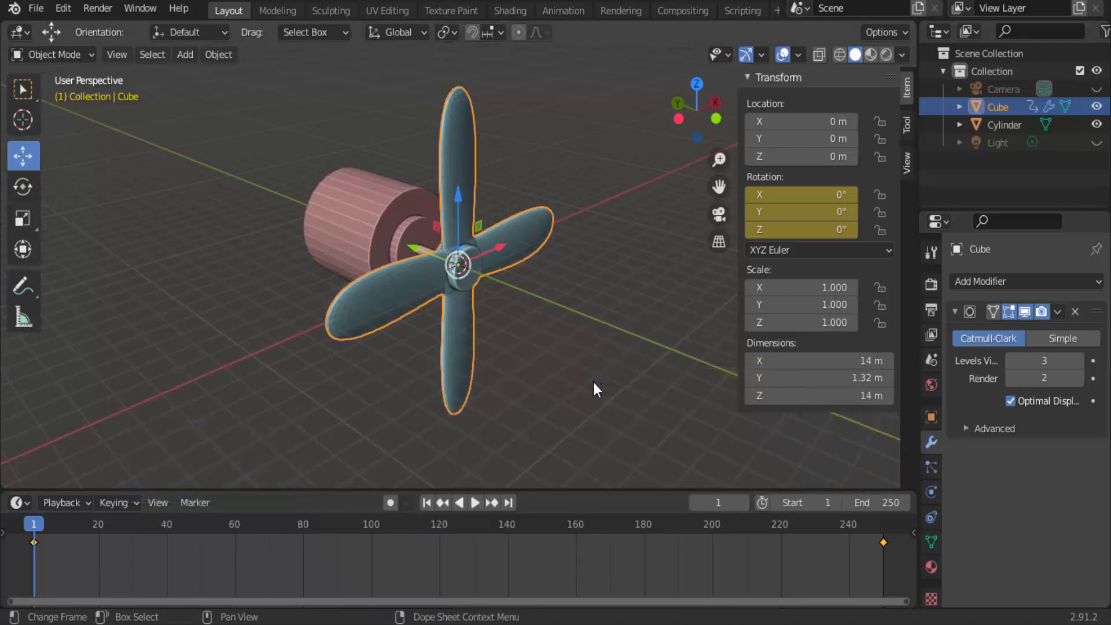
Play the animation to check the linear spin, stop it and return to the first frame.
click(474, 502)
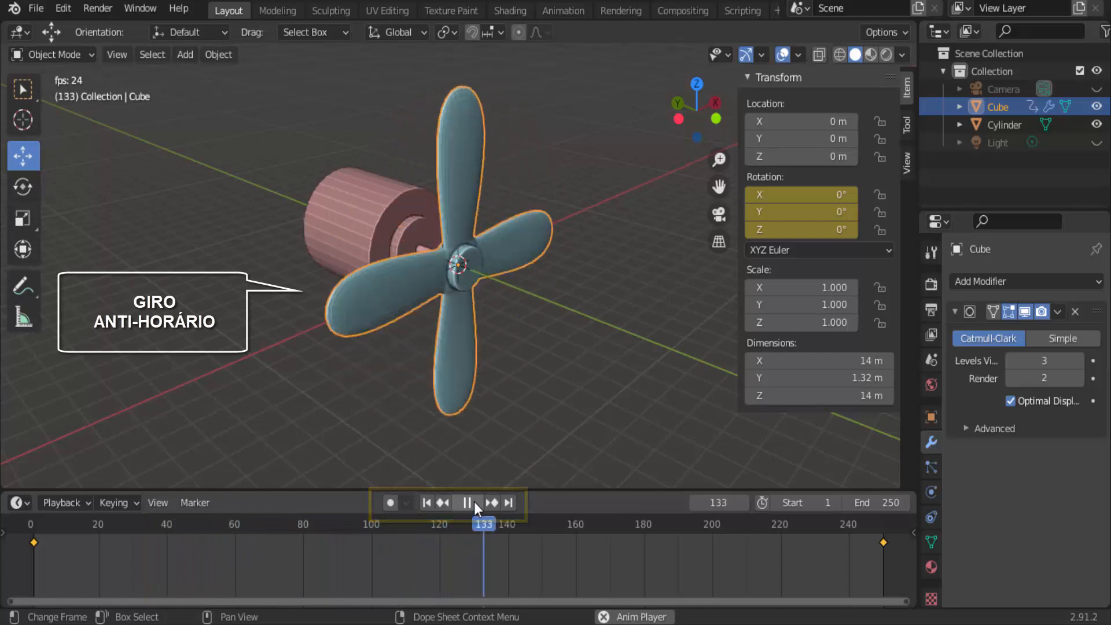
click(468, 503)
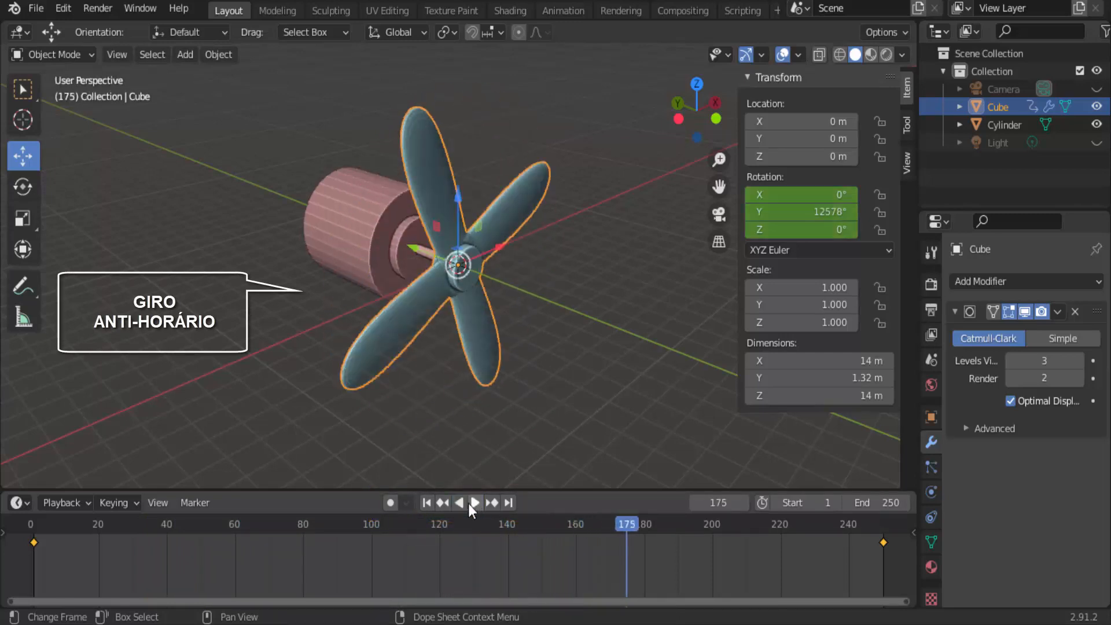
click(432, 501)
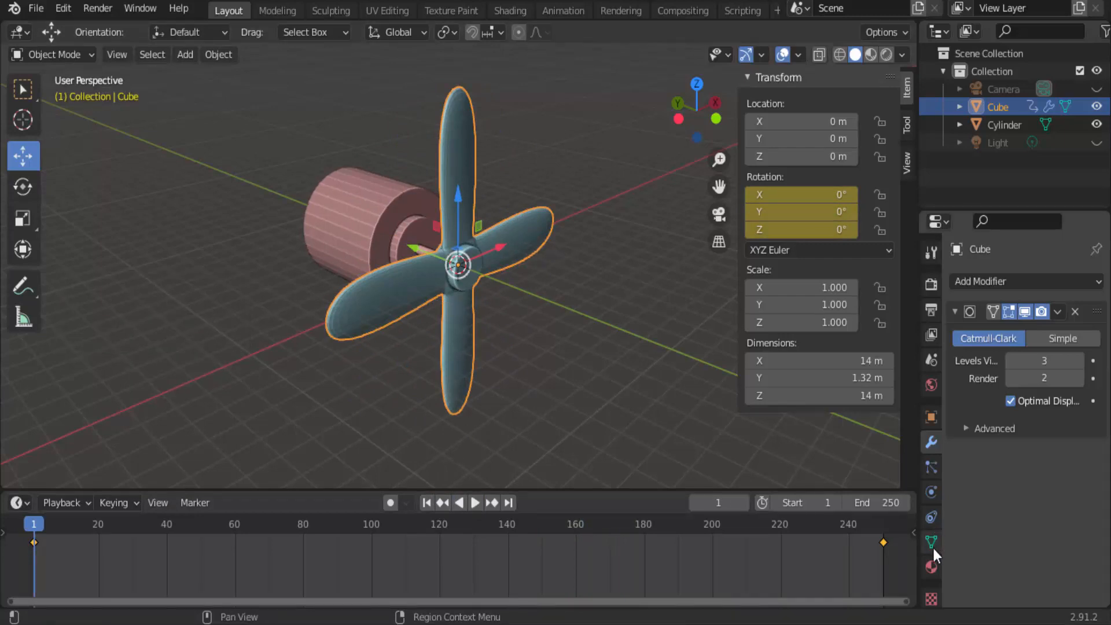
Replace the propeller's rotation keyframes at frame 250 with a Y rotation of -18000° and play back the reversed spin.
click(883, 524)
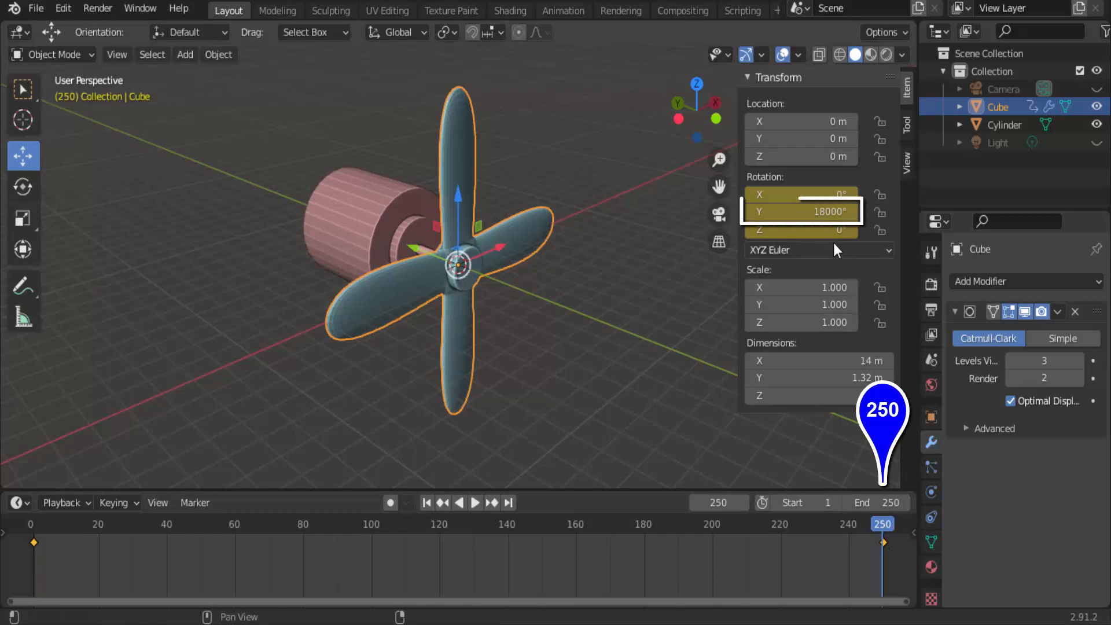
click(799, 212)
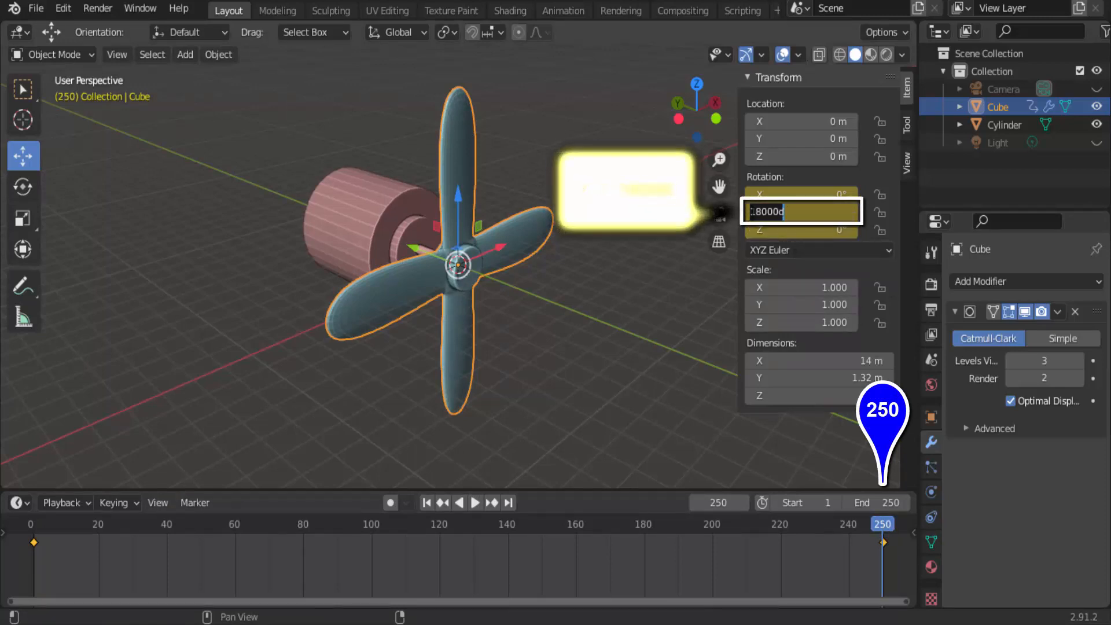
click(751, 212)
text(-)
key(Return)
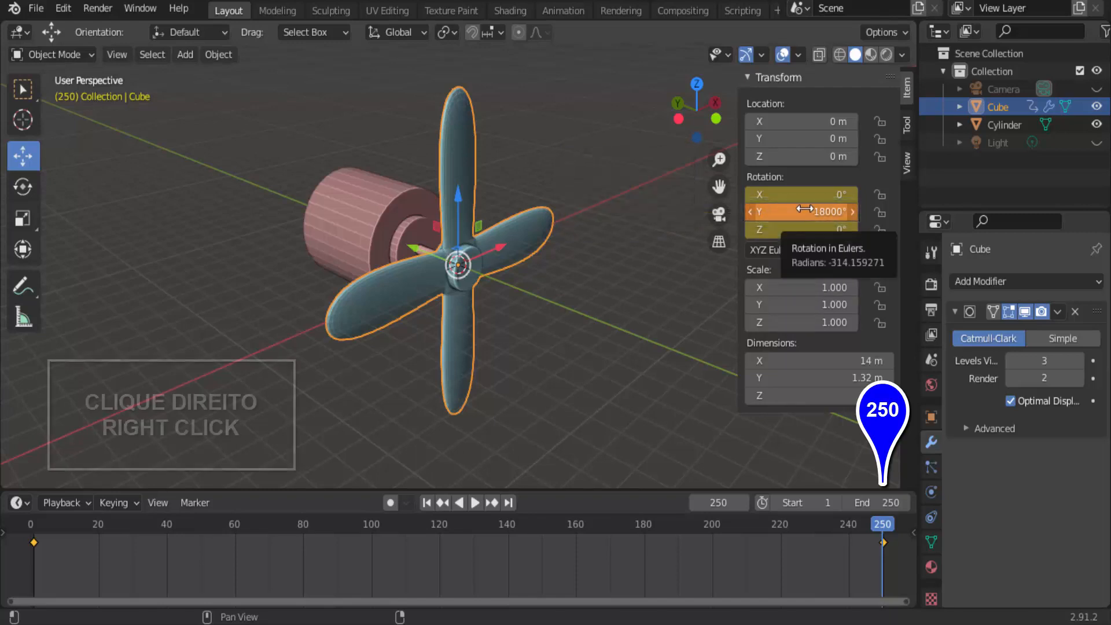
right_click(781, 212)
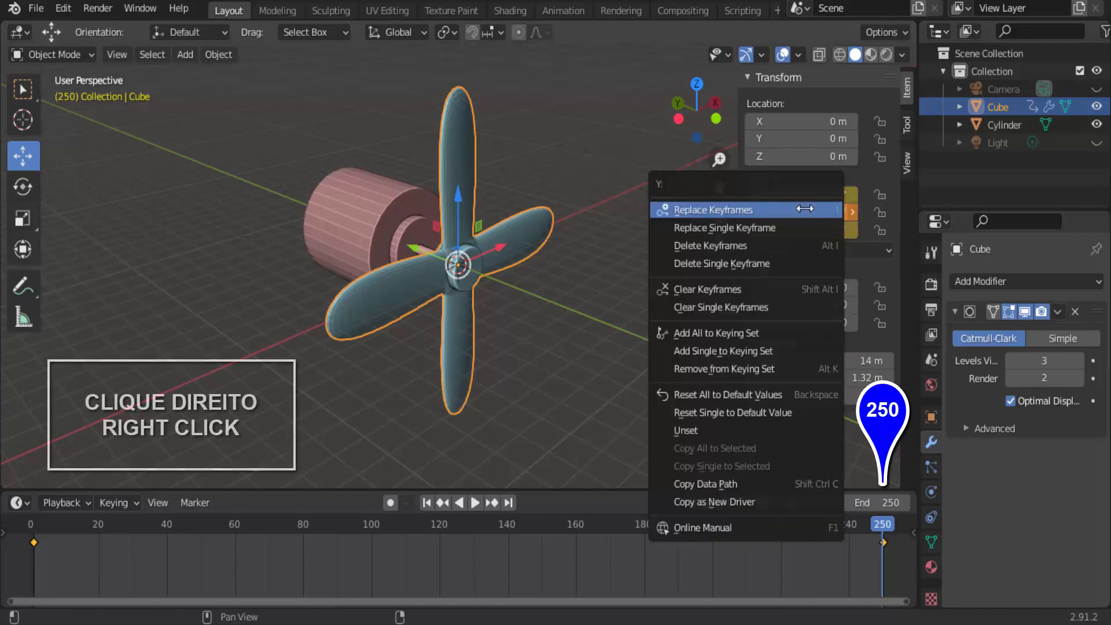
click(741, 214)
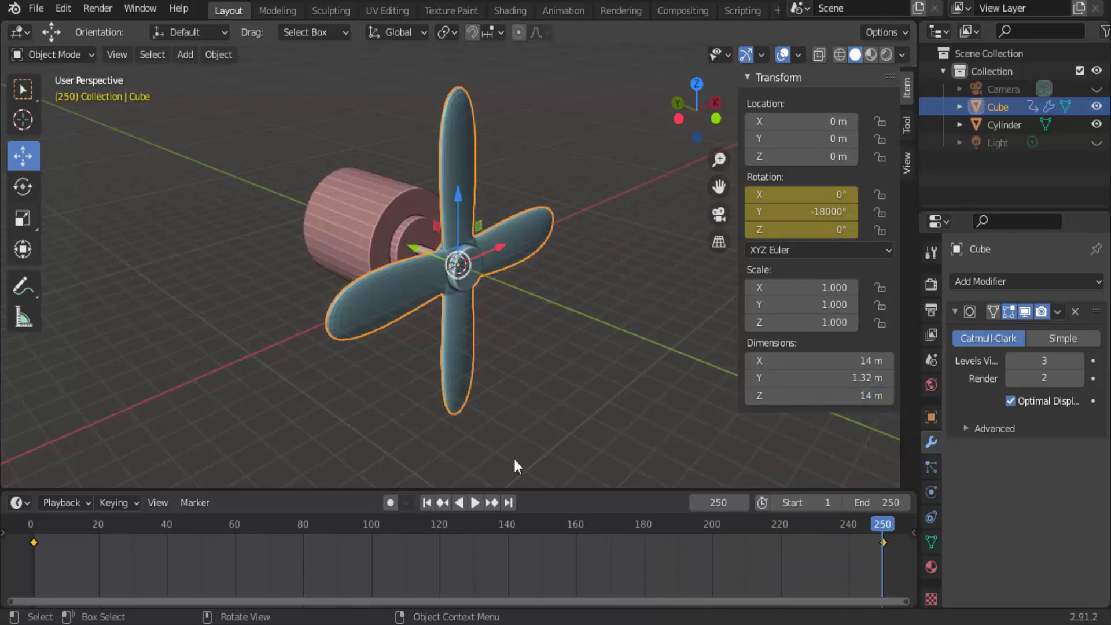
click(474, 504)
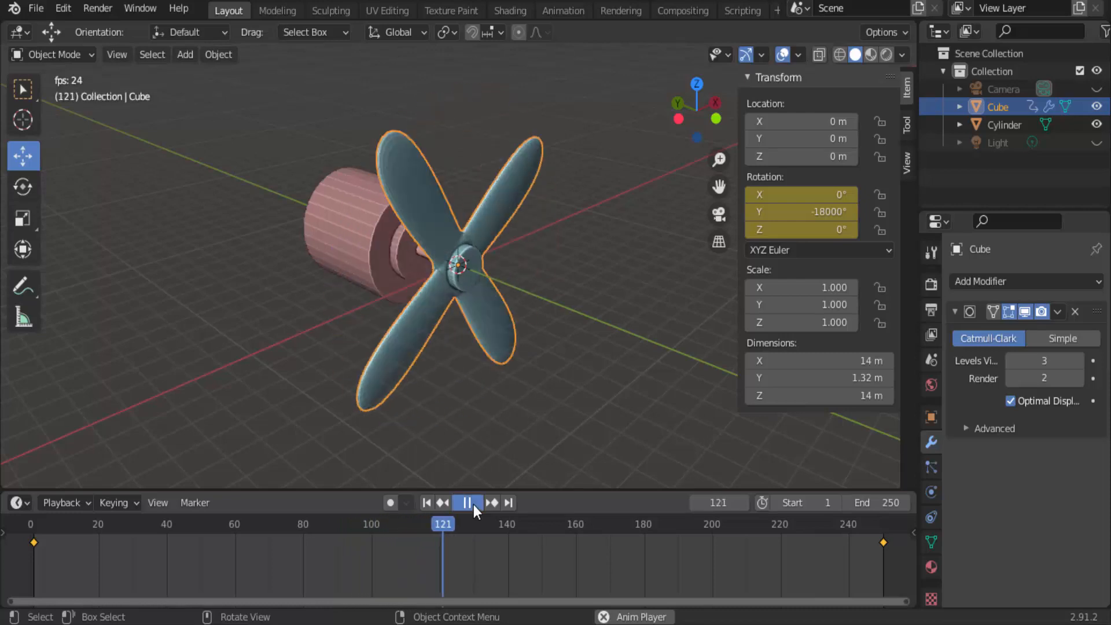
click(473, 503)
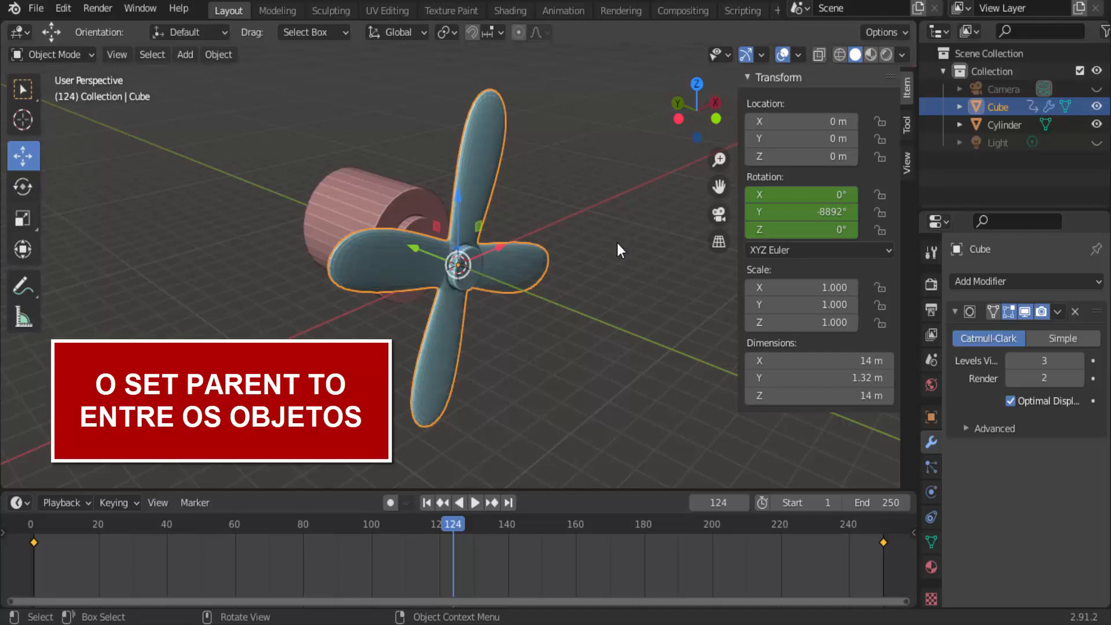
Hide the transform sidebar and parent the propeller to the motor body with the Object option.
key(n)
mouse_move(619, 291)
middle_down()
mouse_move(707, 279)
mouse_move(680, 290)
middle_up()
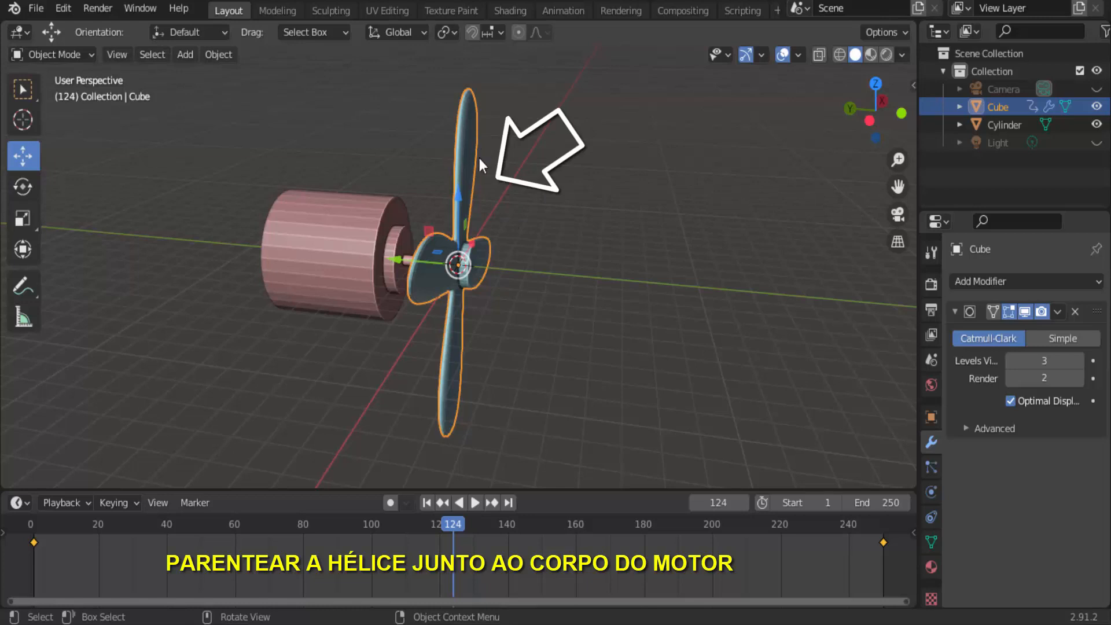
key(shift)
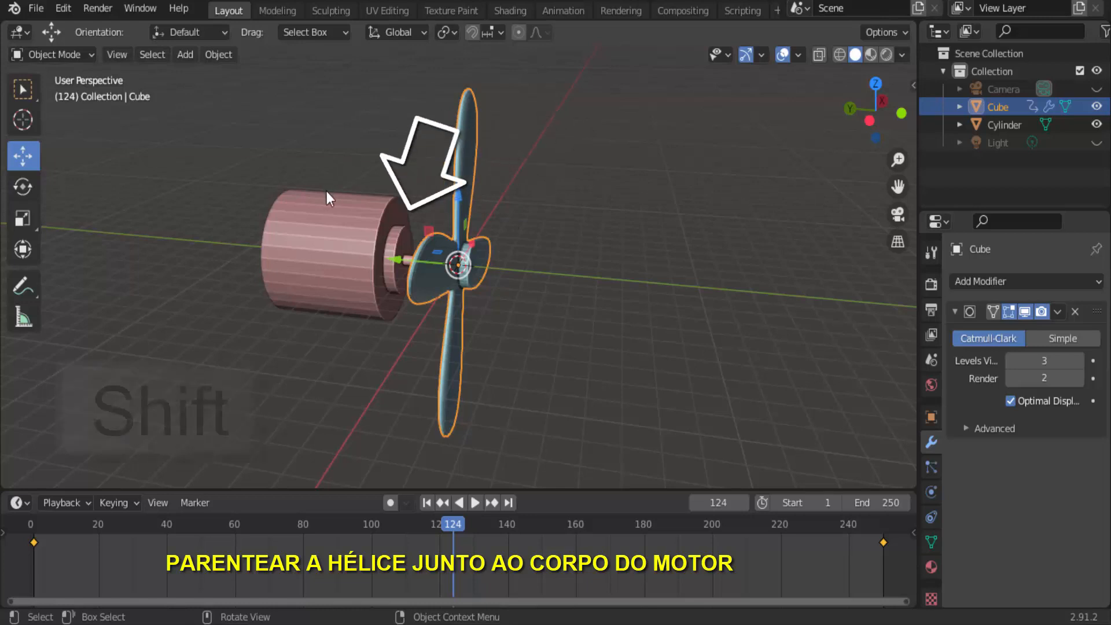
shift+click(317, 236)
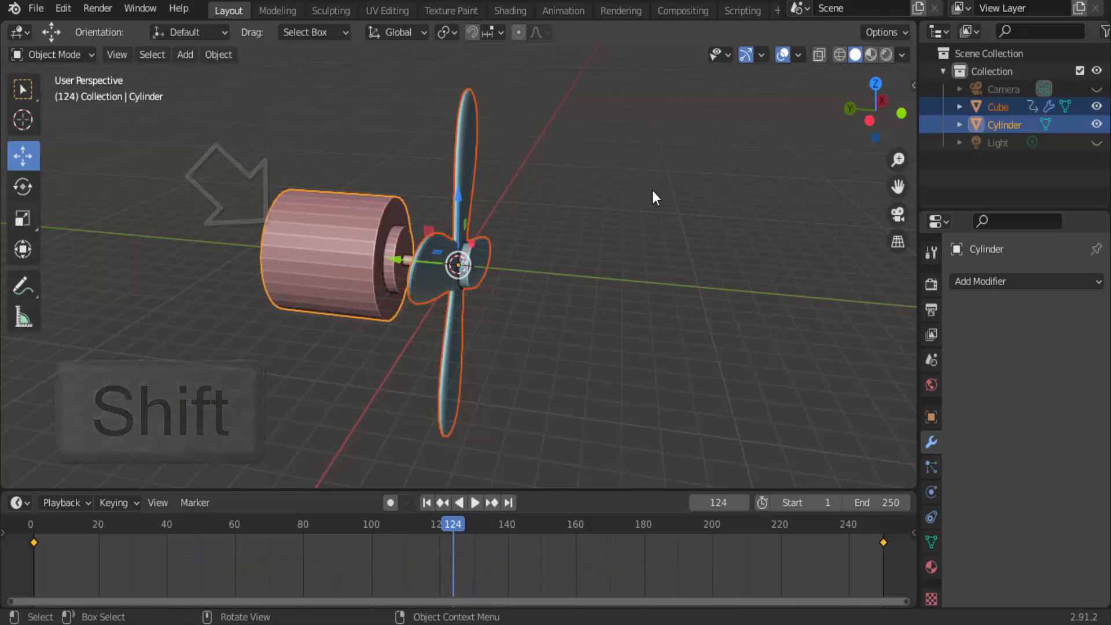
middle_drag(652, 191, 638, 197)
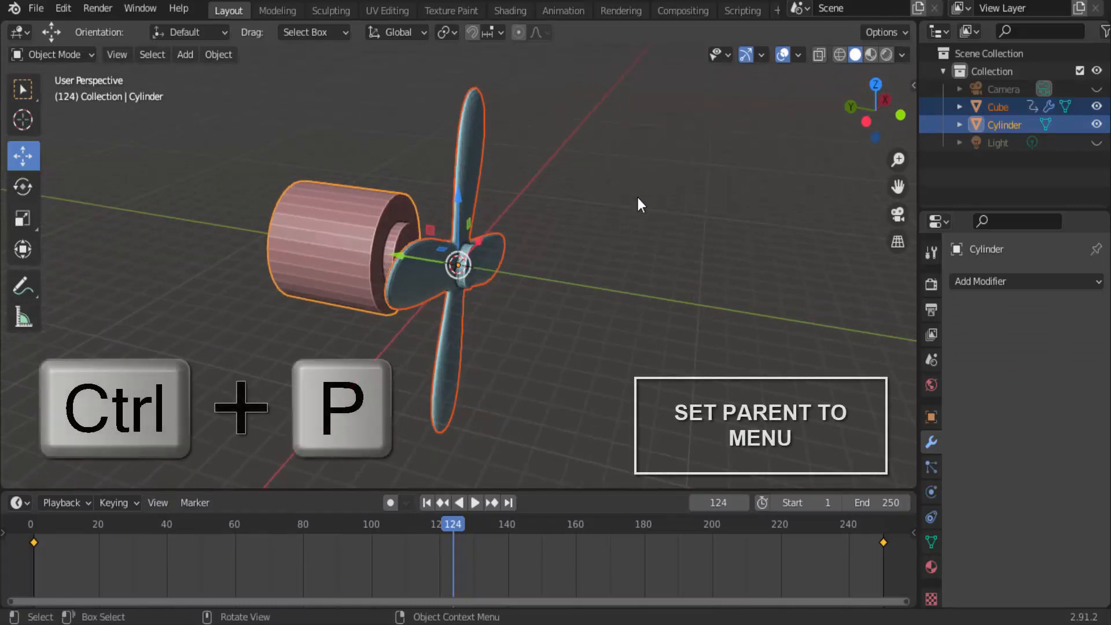
key(ctrl+p)
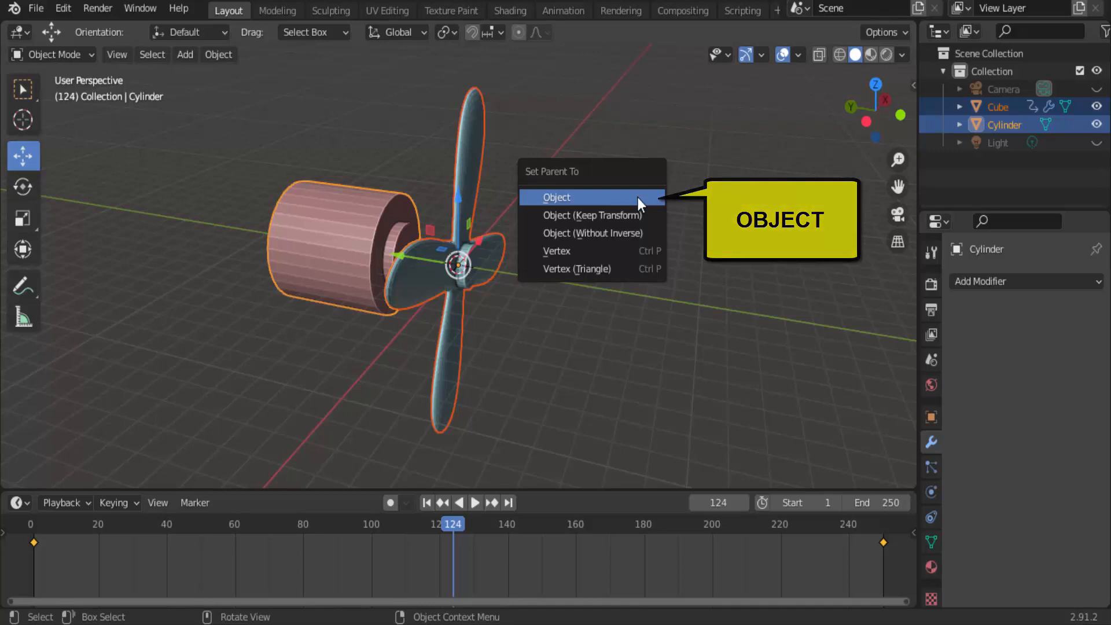
click(638, 196)
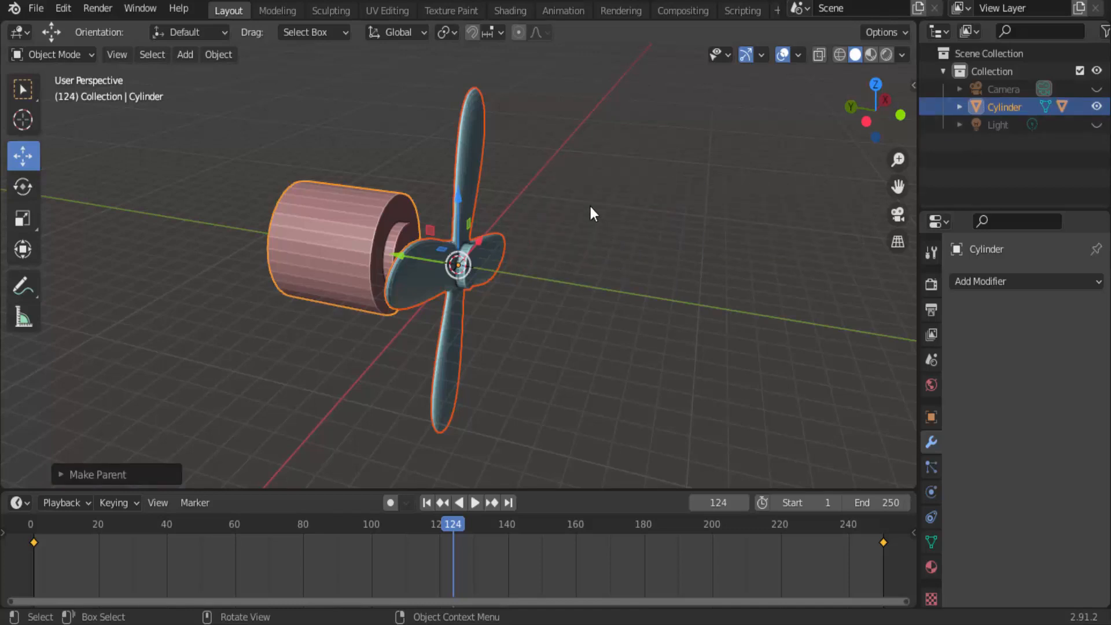
Test the parenting by trial-moving the propeller alone and the motor body, cancelling both moves.
click(461, 161)
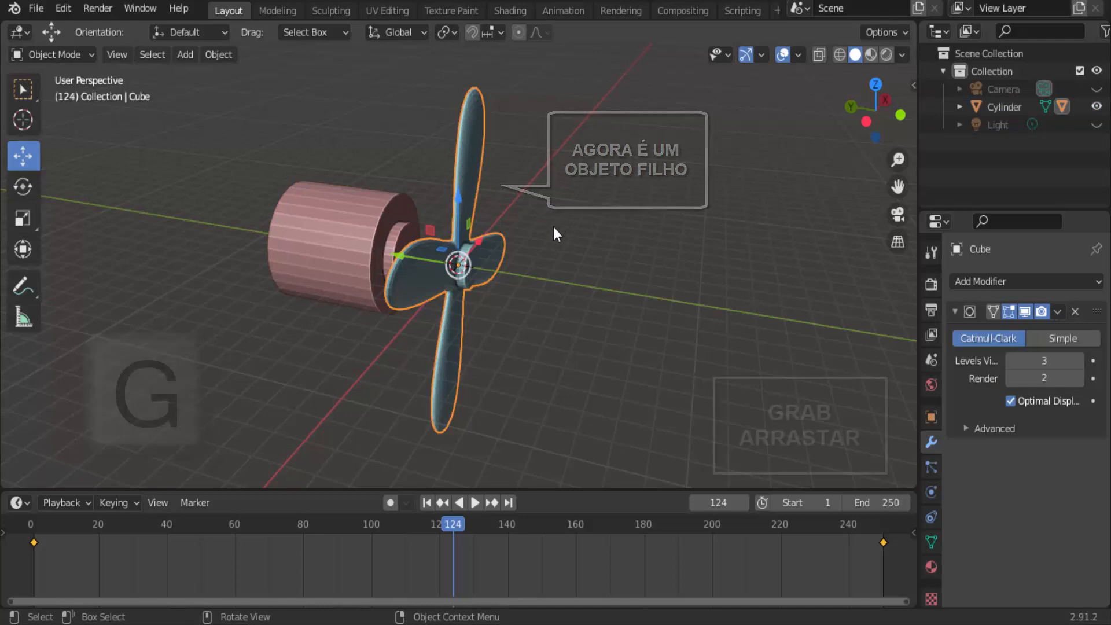
key(g)
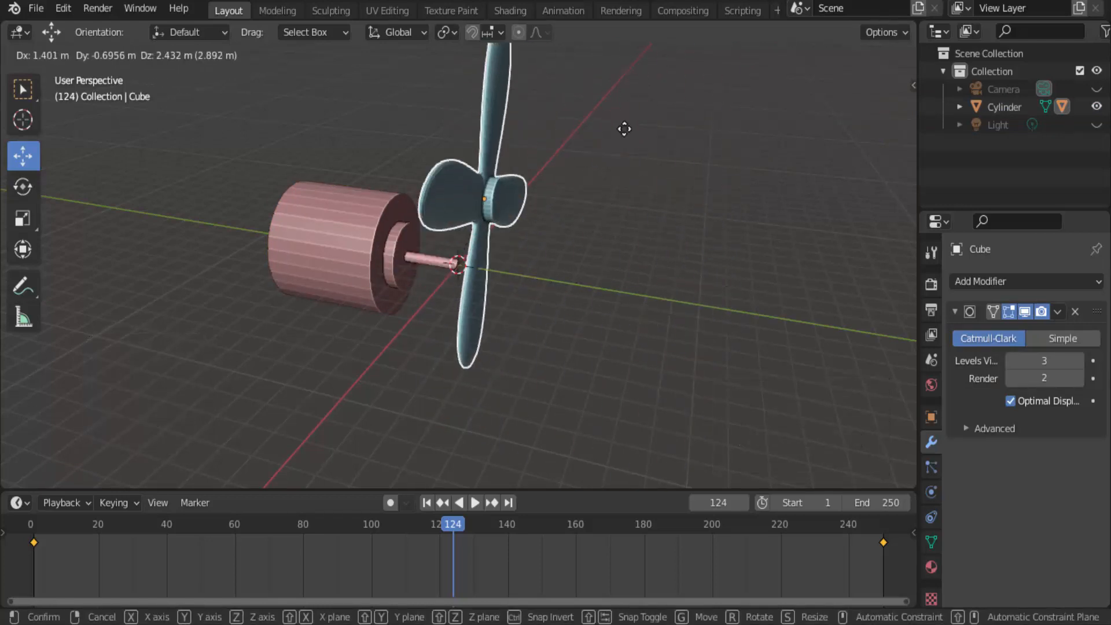
key(Escape)
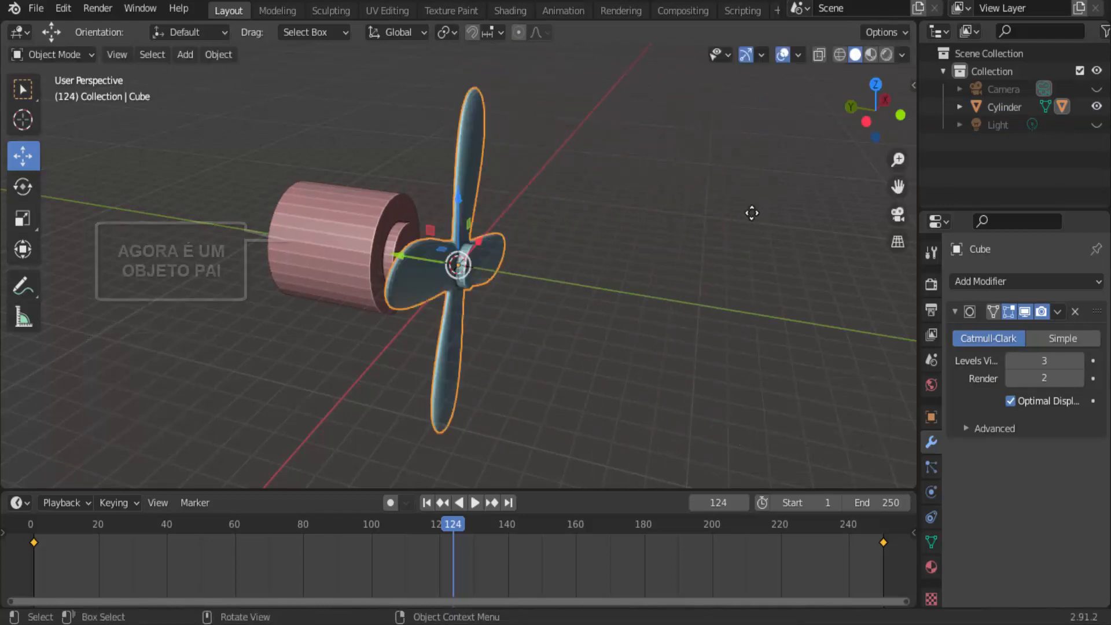
click(373, 213)
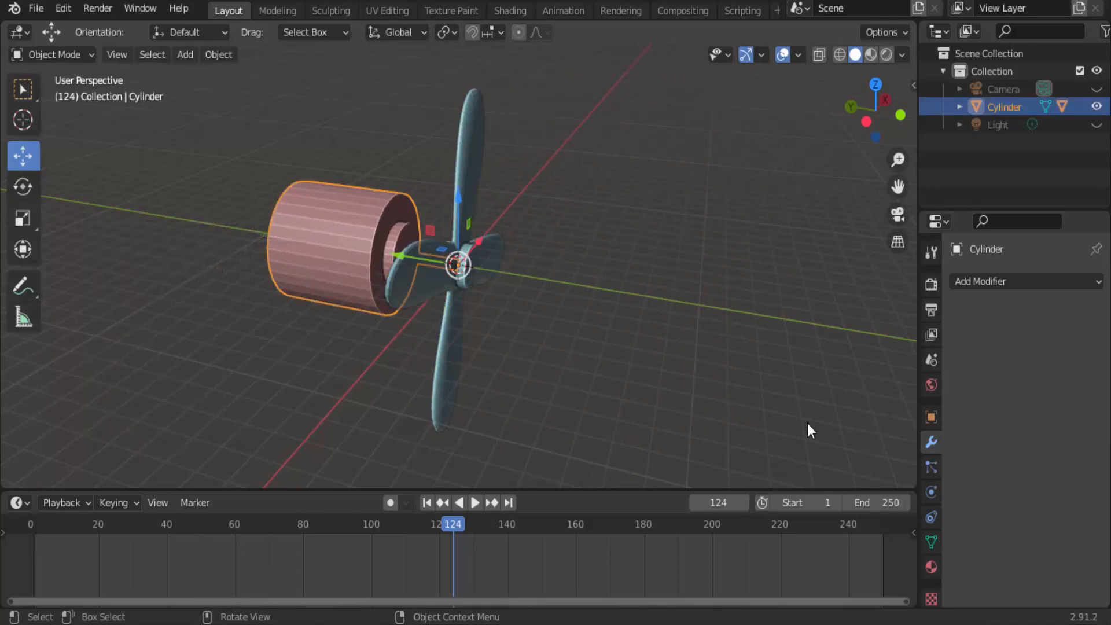
key(g)
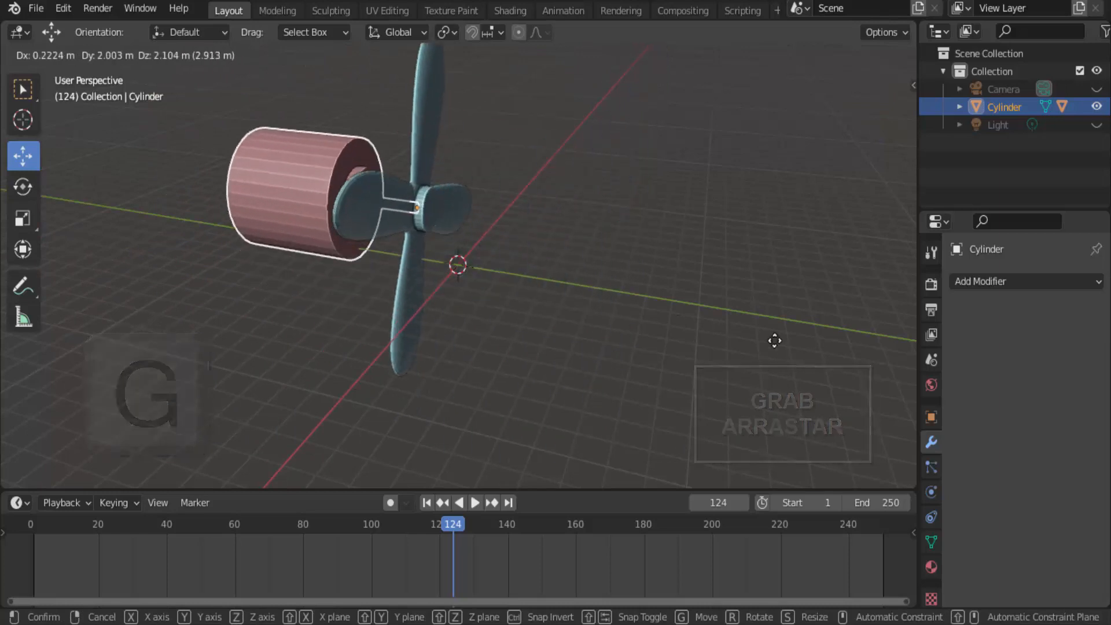
right_click(838, 433)
scroll(702, 366, down, 1)
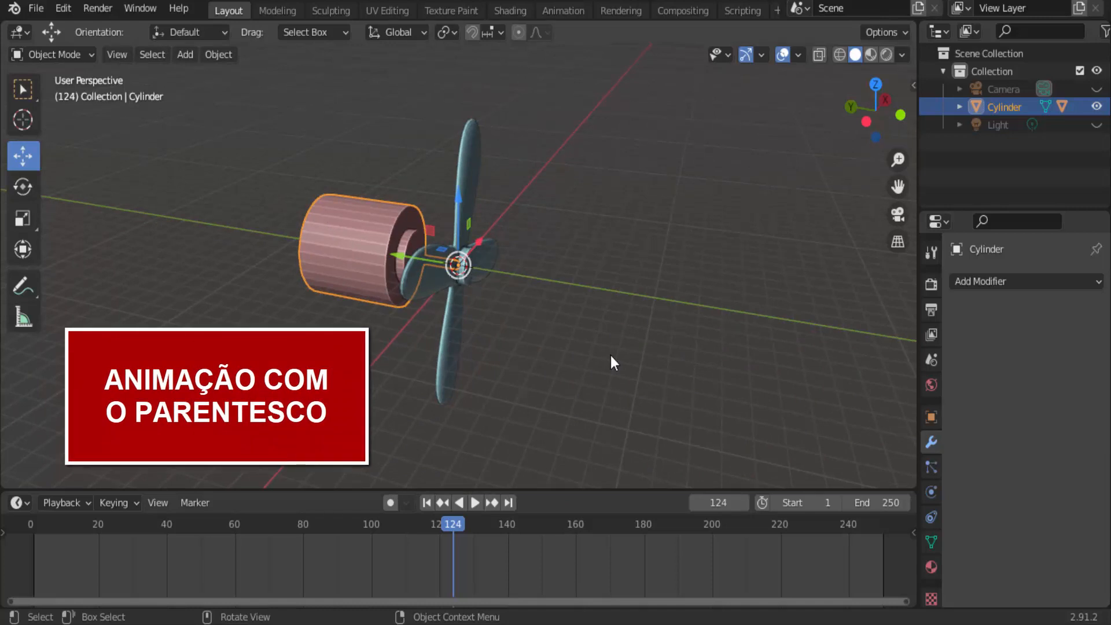
Play the parented animation from frame 1, stop it and rewind to frame 1.
click(427, 502)
click(475, 502)
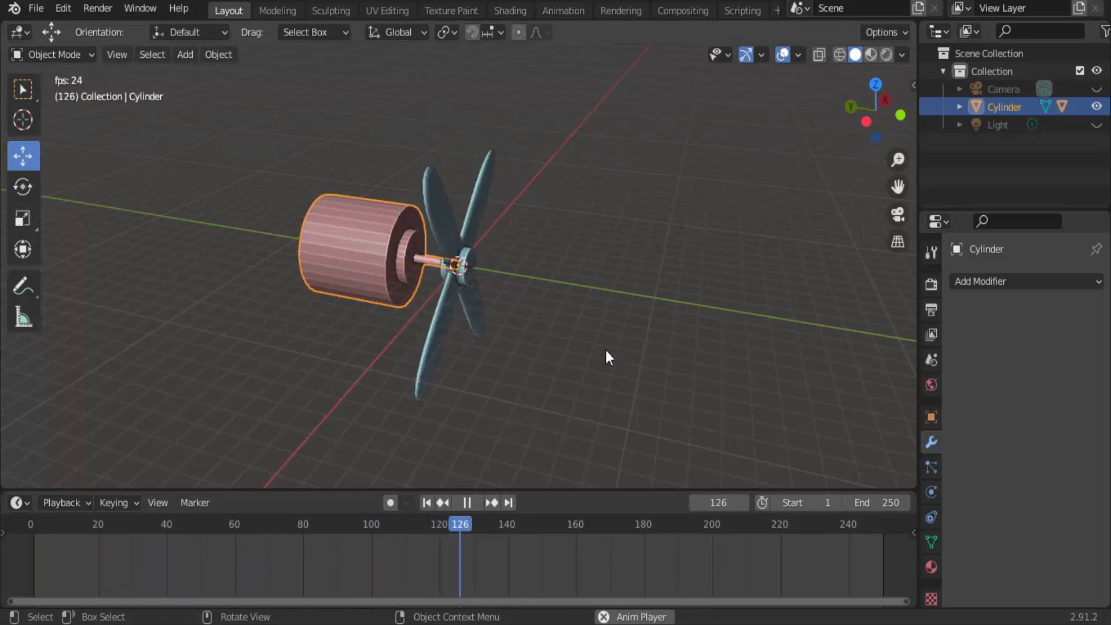
click(467, 502)
click(428, 503)
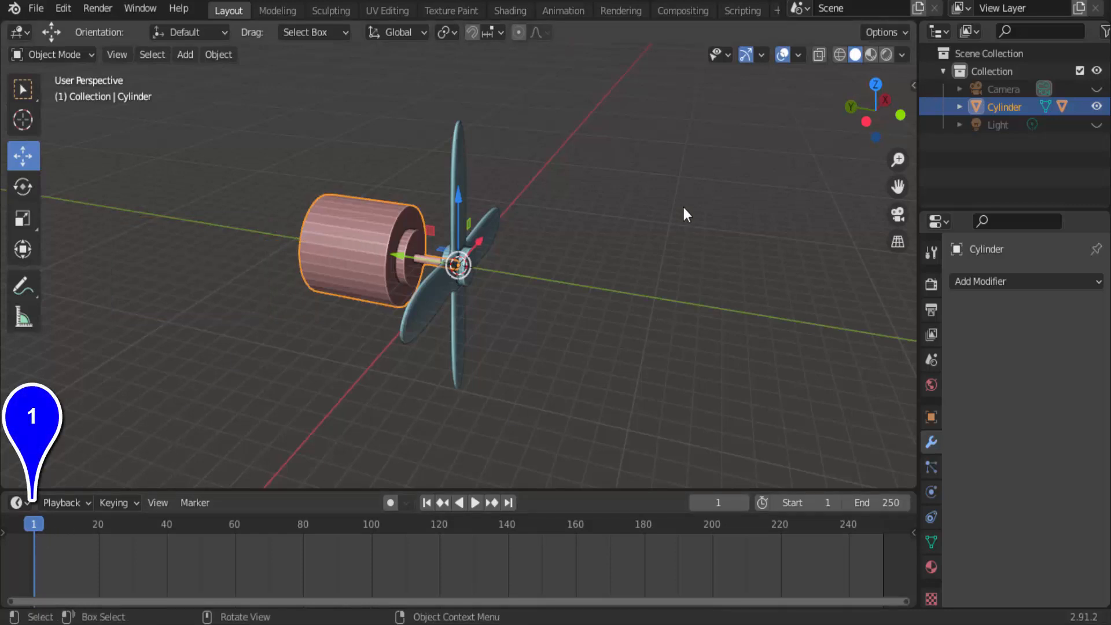
Insert Rotation keyframes on the motor body at frames 1 and 60.
key(i)
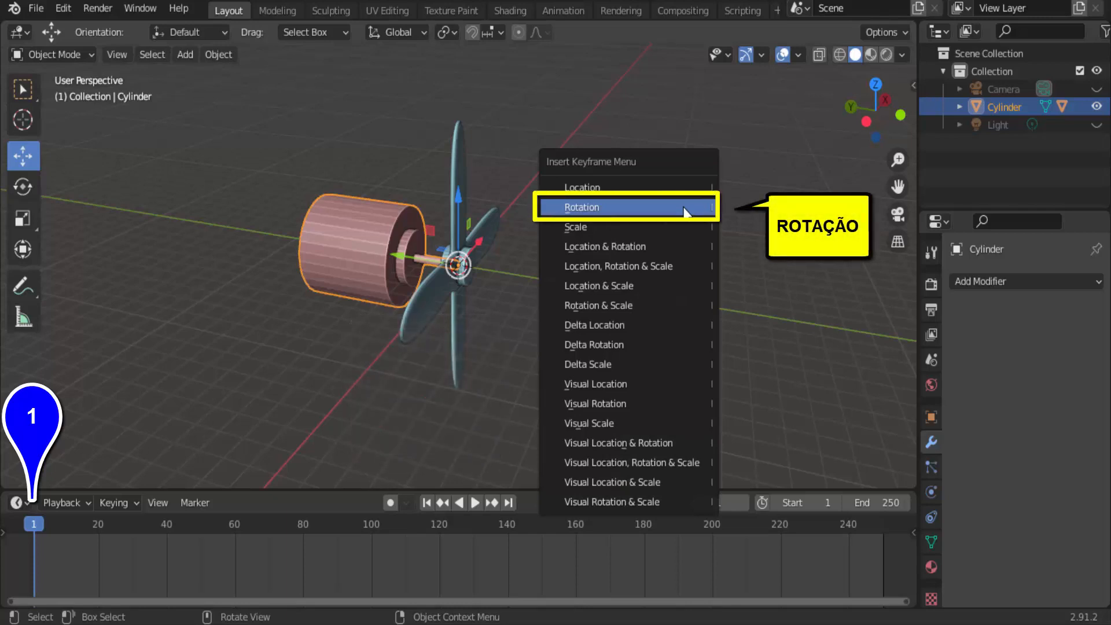
click(683, 207)
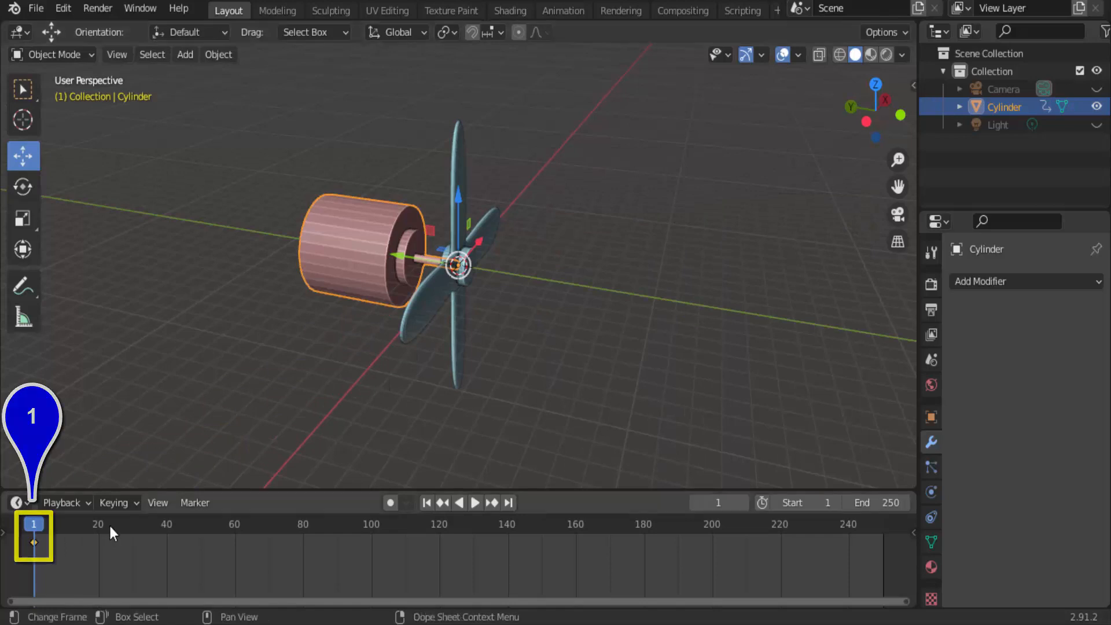
click(235, 530)
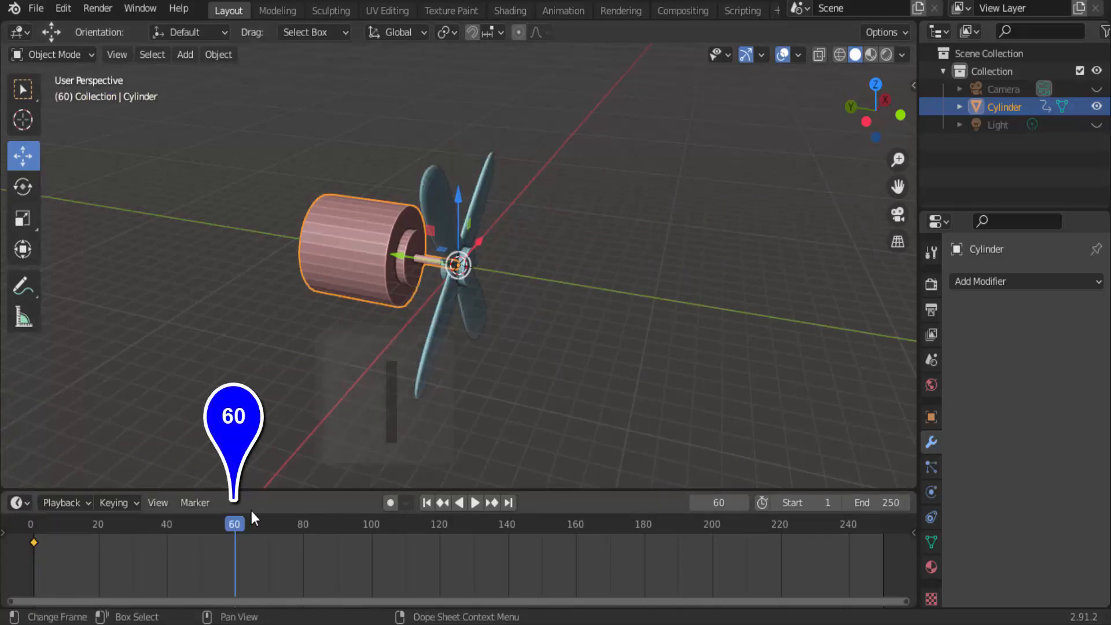
key(i)
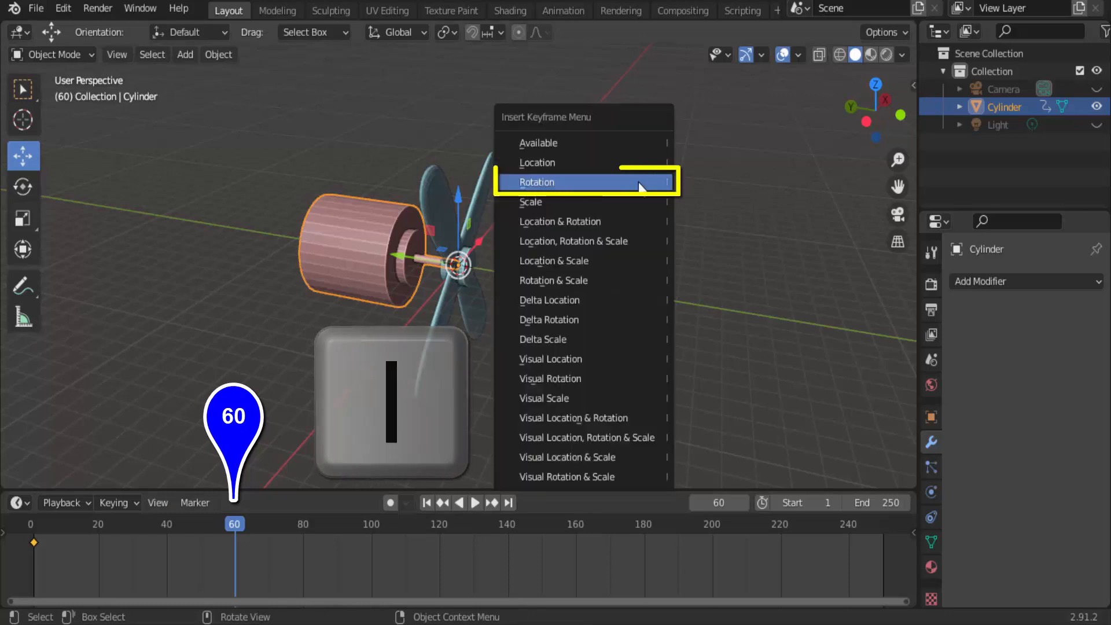
click(638, 183)
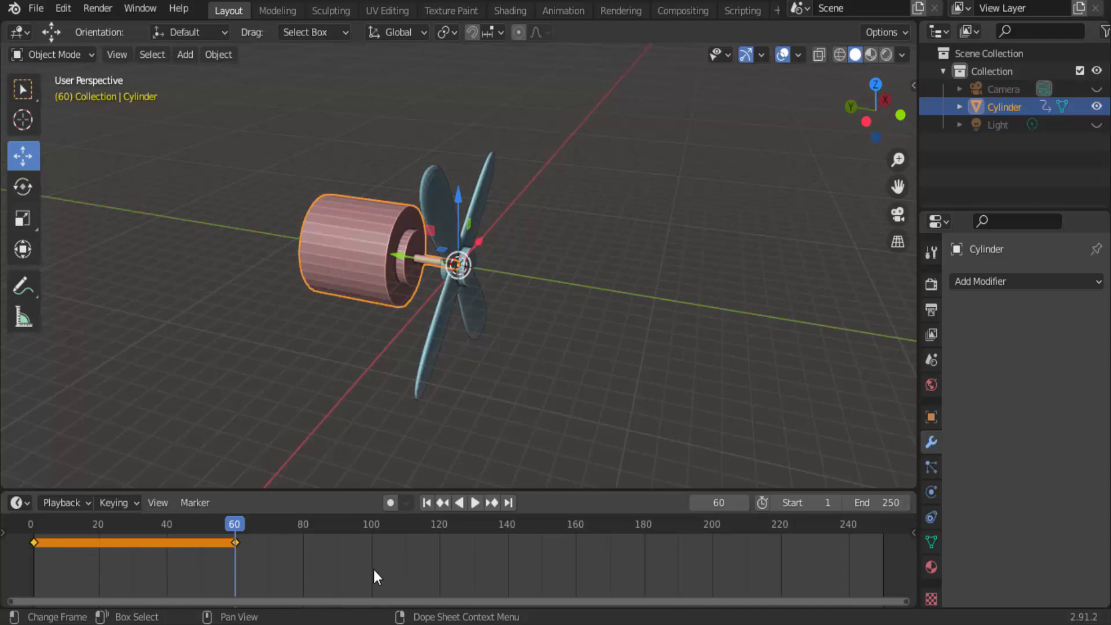
At frame 160, rotate the motor body about -160° around the global Z axis and insert a Rotation keyframe.
click(576, 525)
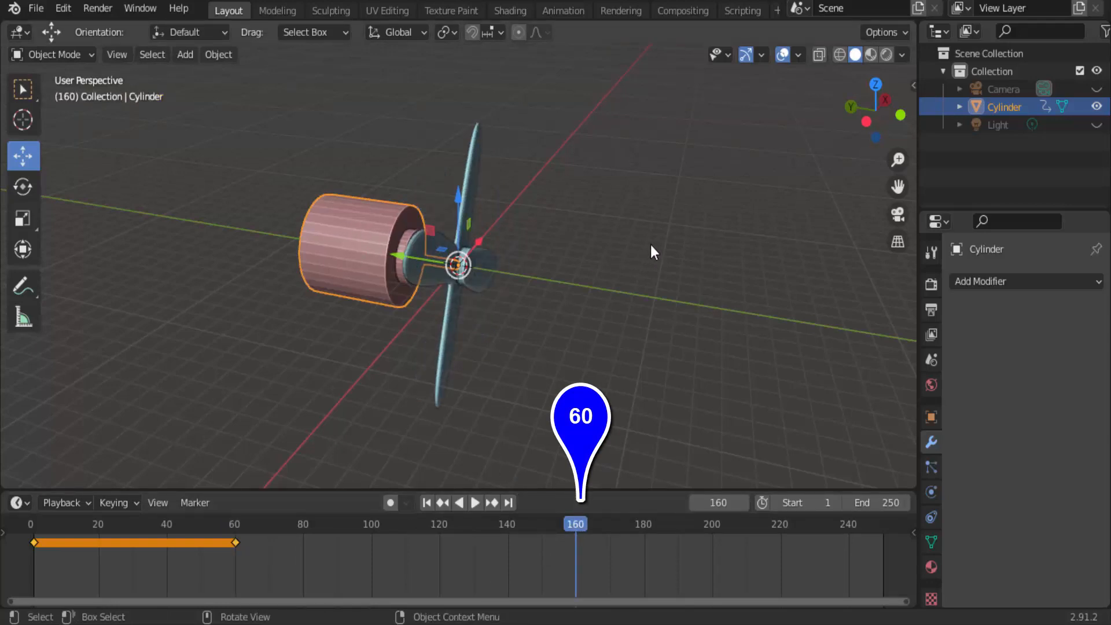
key(r)
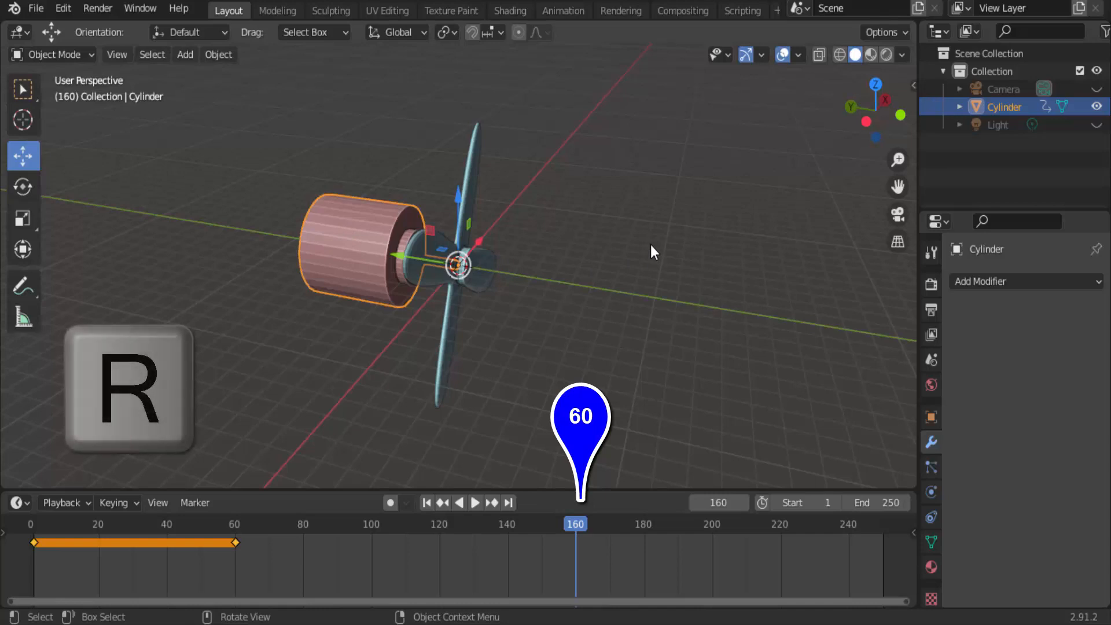
key(z)
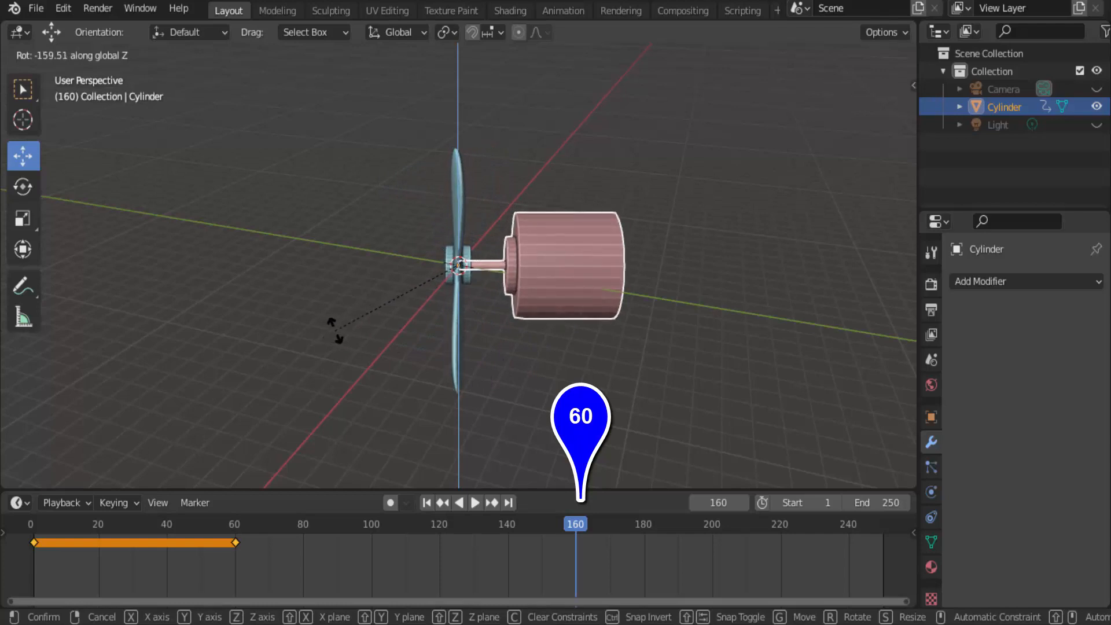
click(373, 332)
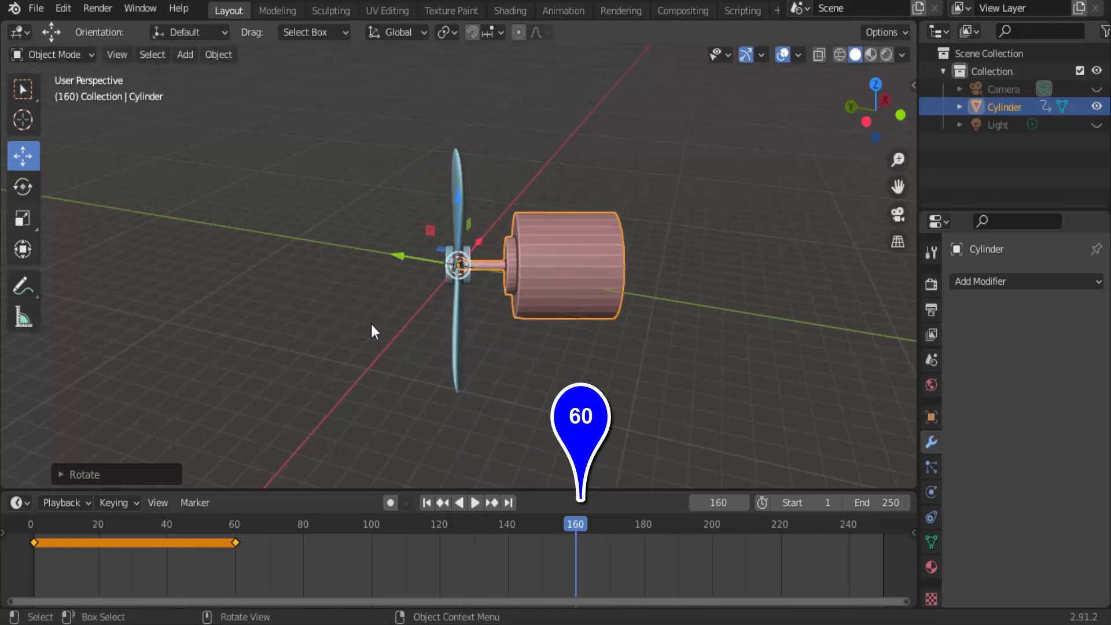
key(i)
click(720, 177)
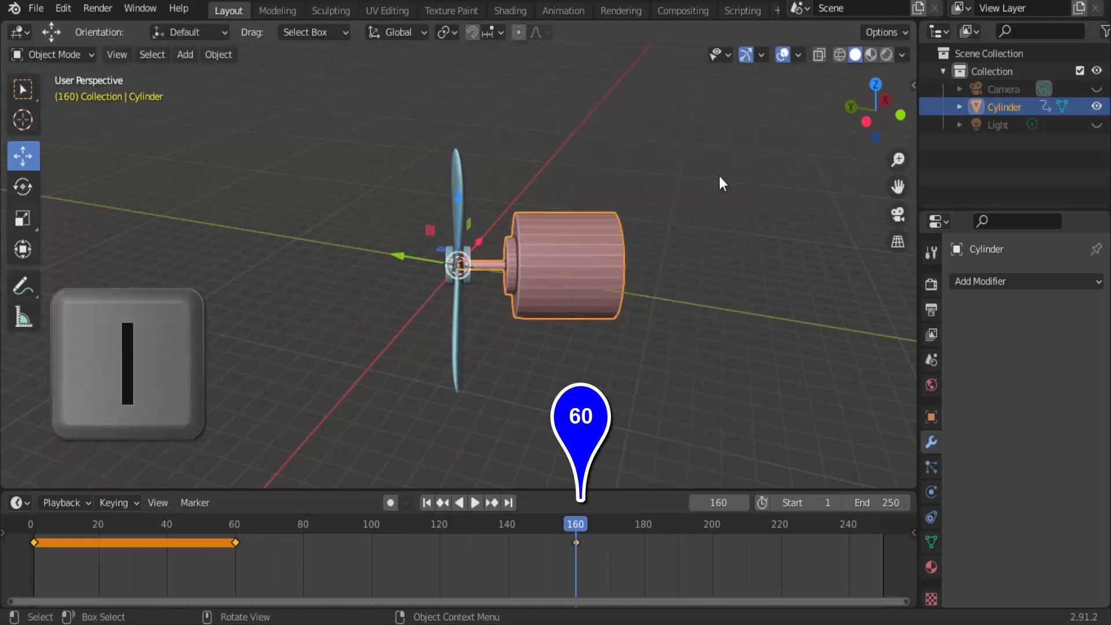
Play the animation from frame 1 to check the motor body's turn around Z, stopping near the end.
click(427, 503)
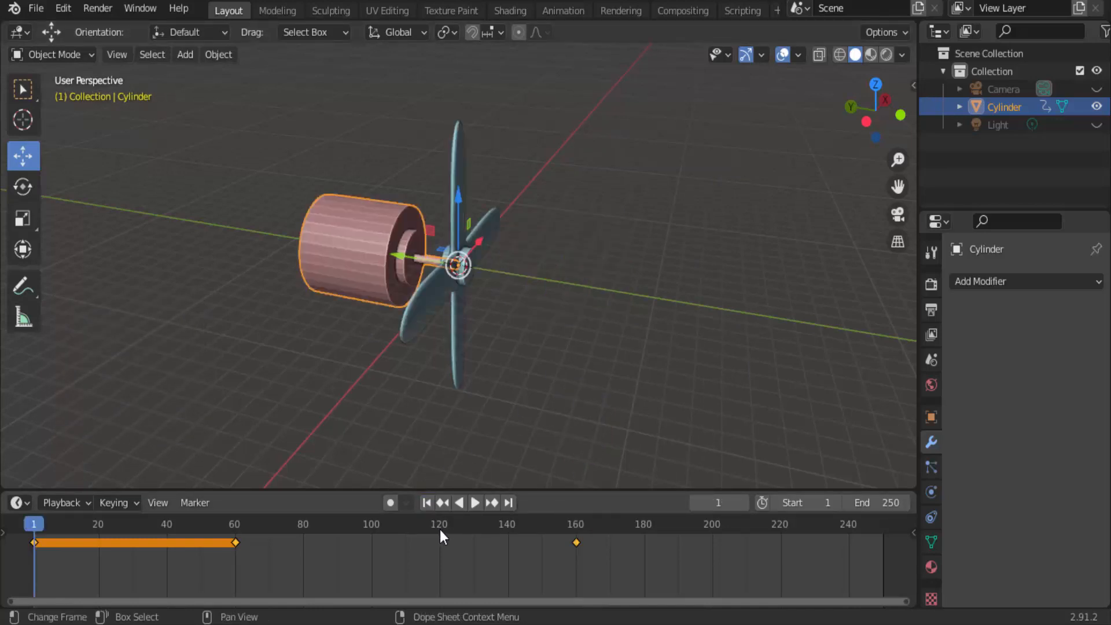
click(475, 502)
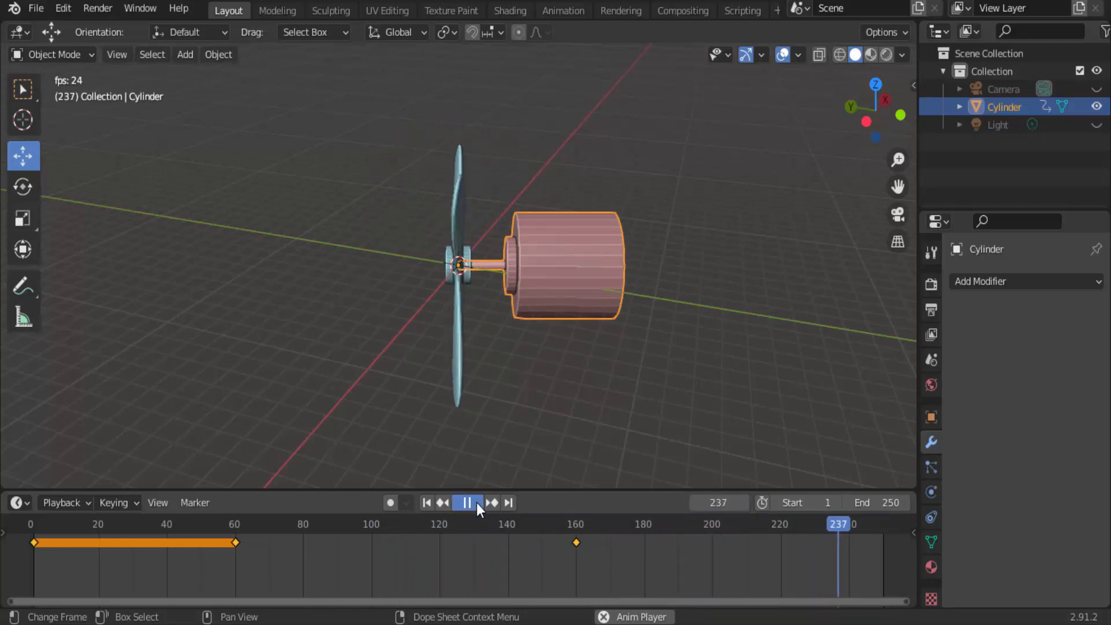
click(476, 502)
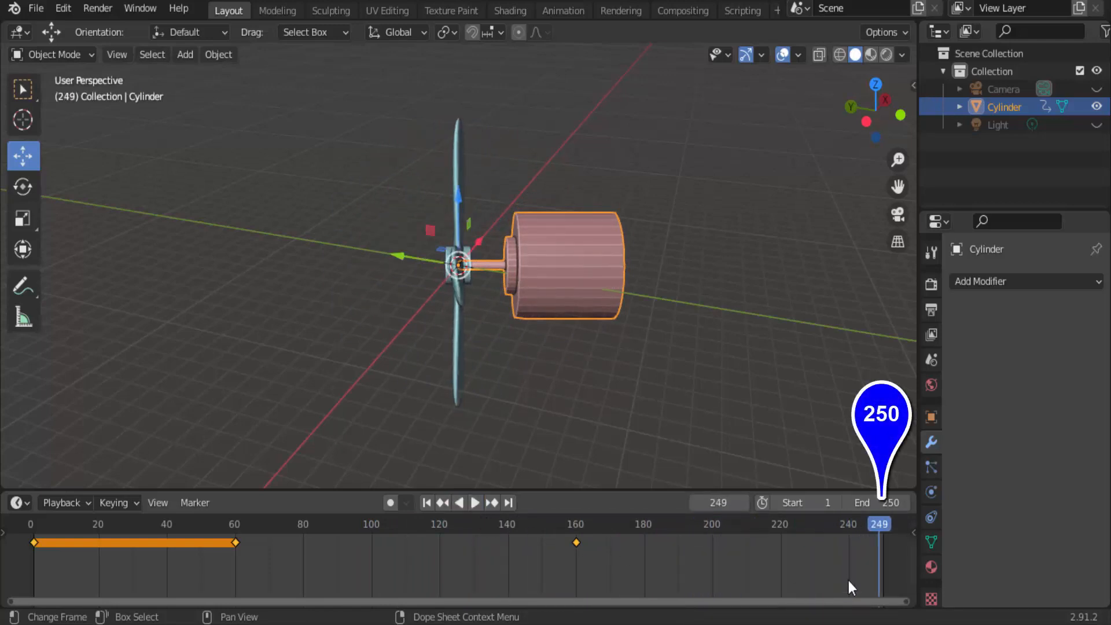
At frame 250, tilt the motor body around the global X axis and insert a Rotation keyframe.
key(space)
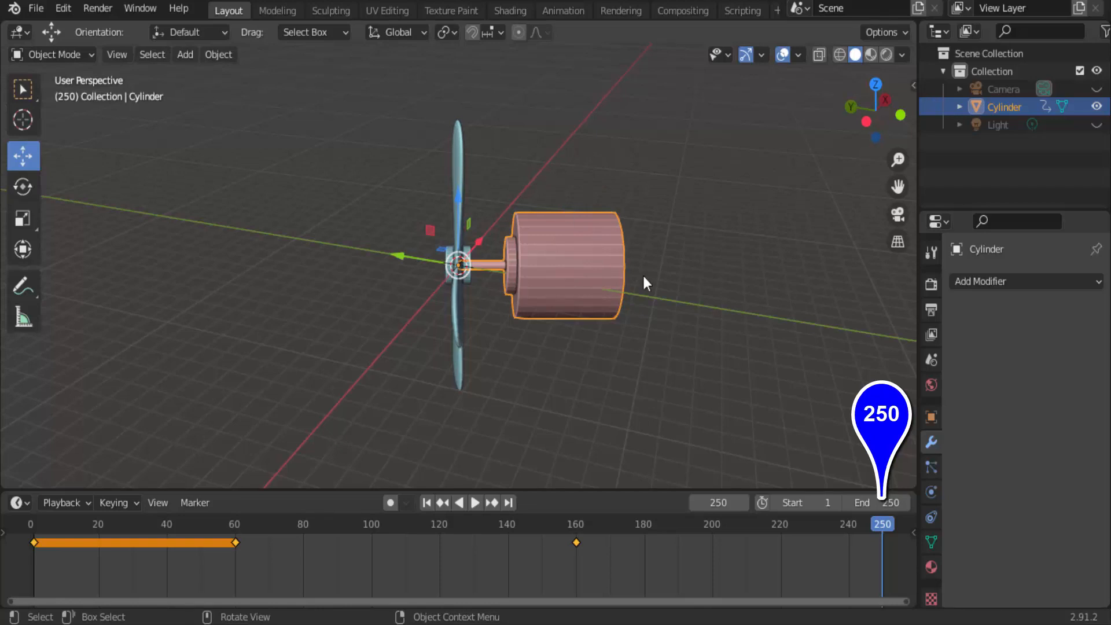
key(r)
key(x)
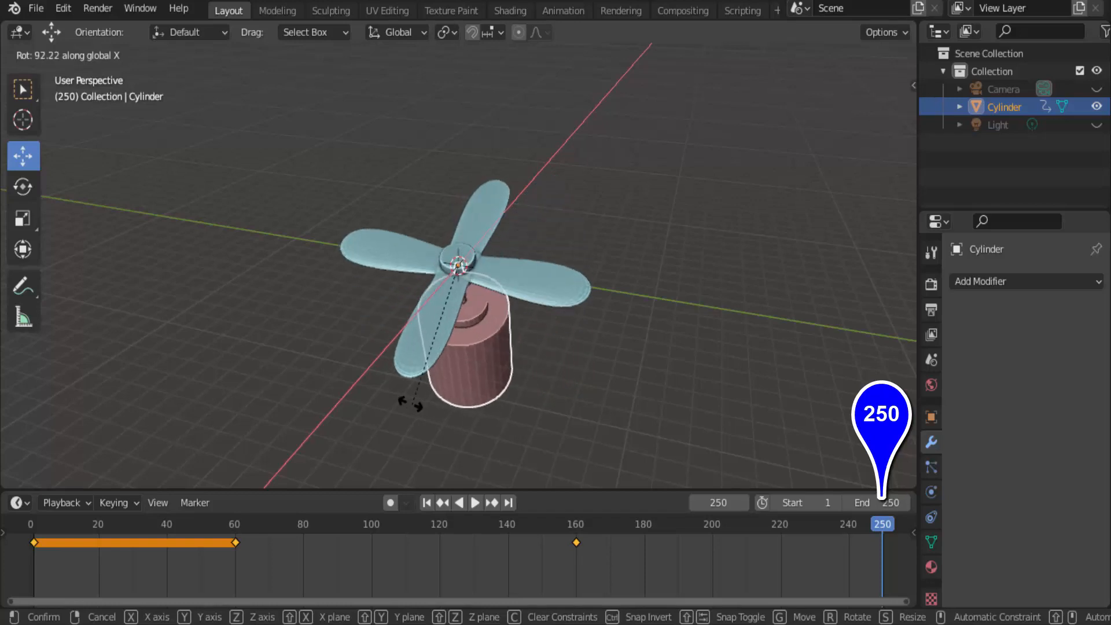
click(326, 370)
key(i)
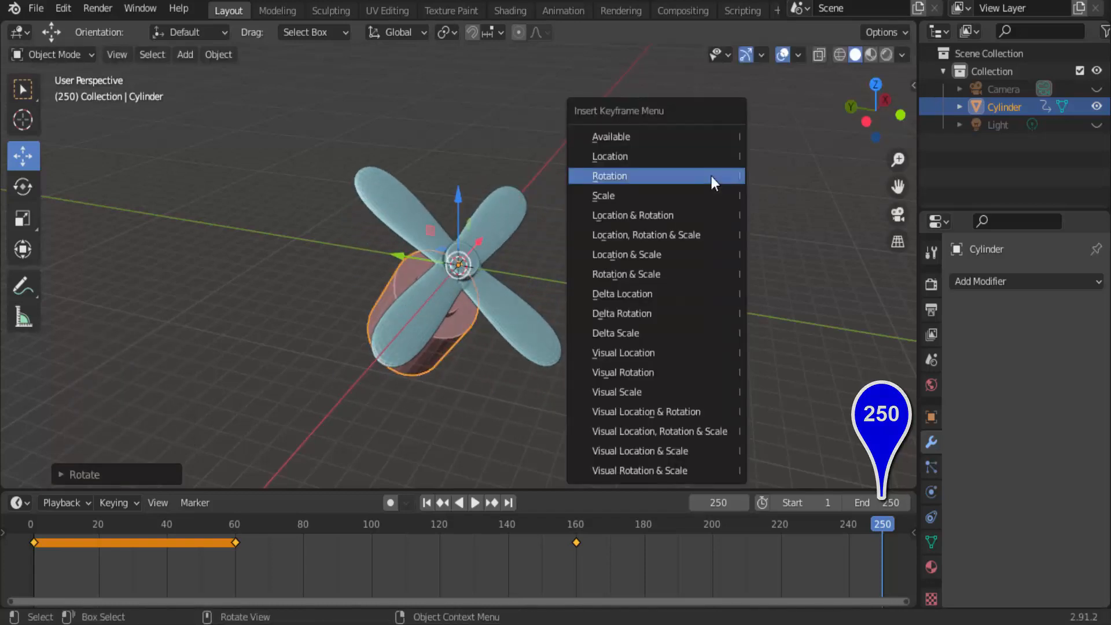
click(710, 175)
Play the full animation from frame 1 to review the added X-axis tilt, and return to frame 1.
click(427, 502)
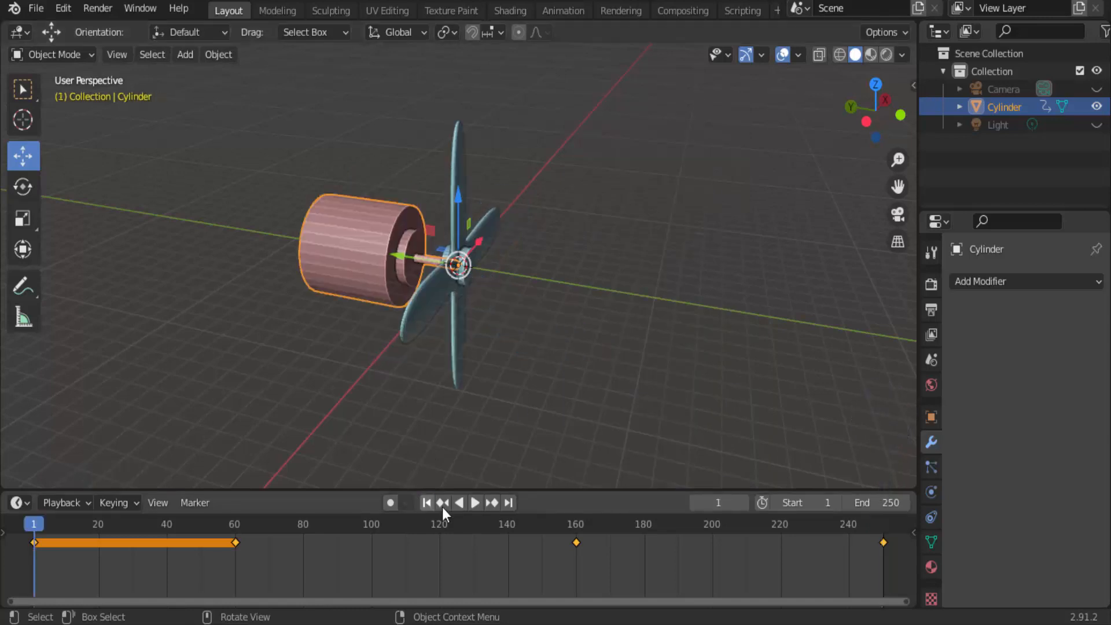
click(472, 503)
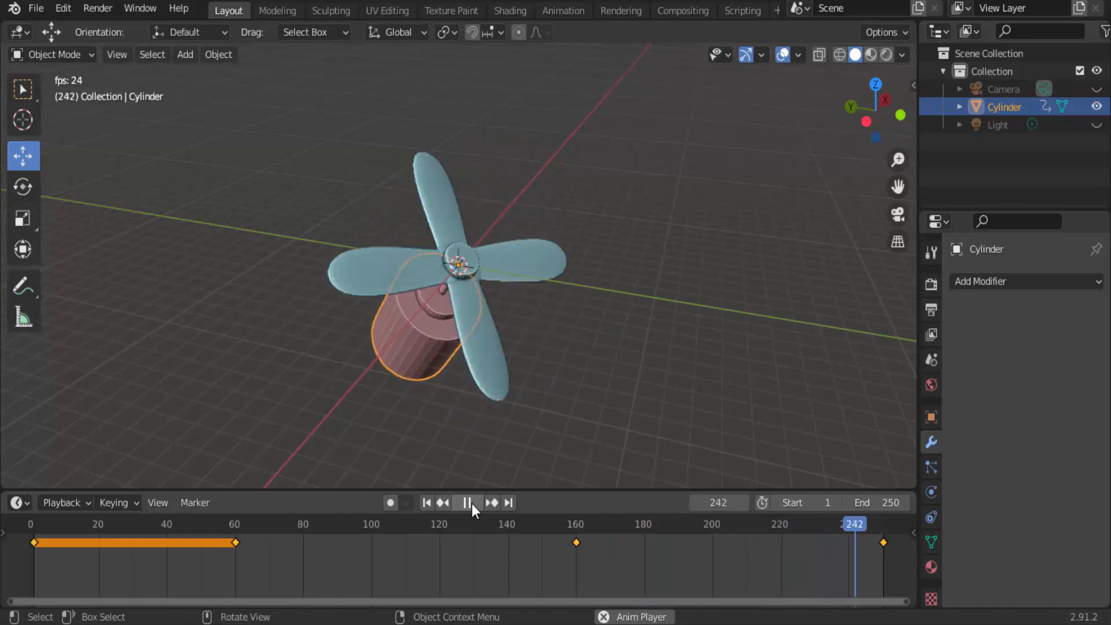
key(Escape)
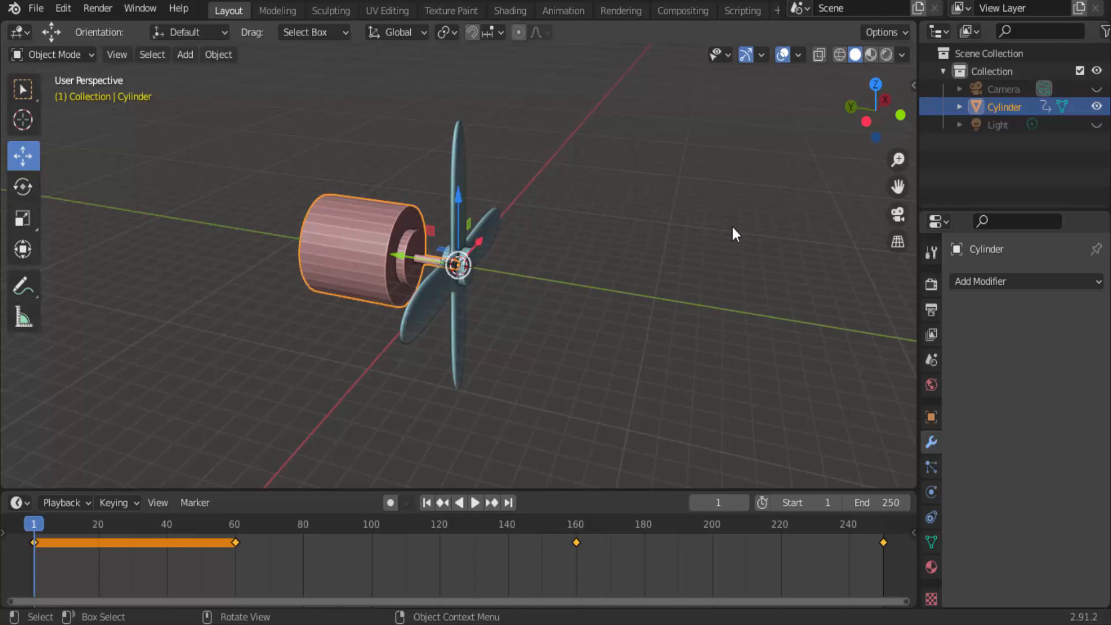
Set the motor body's origin with Origin to Geometry and play the animation from frame 1.
right_click(737, 201)
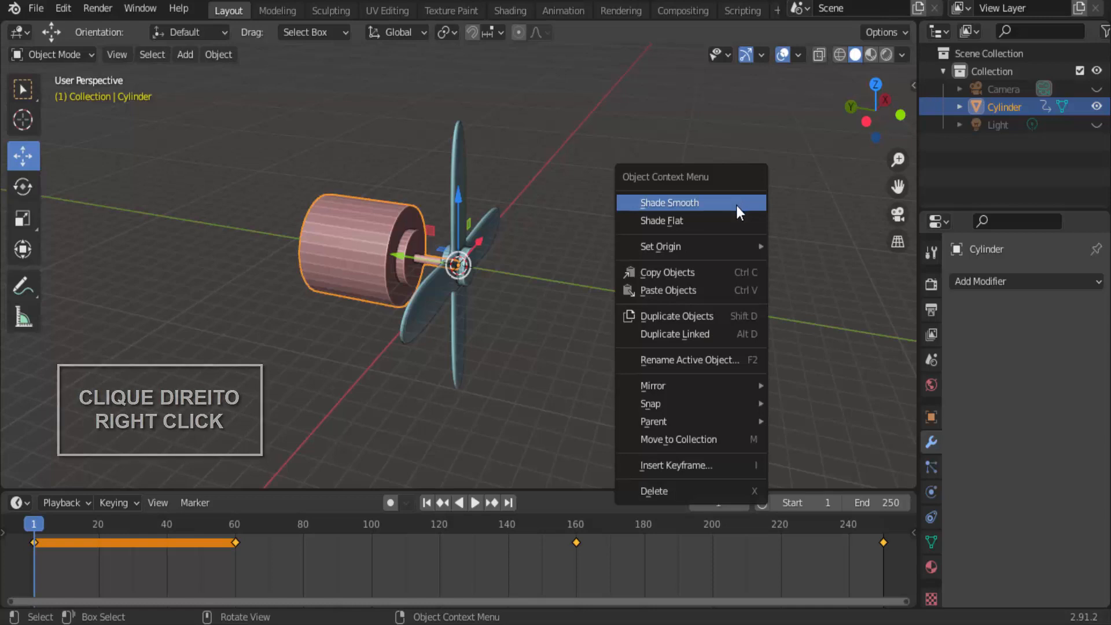
mouse_move(721, 244)
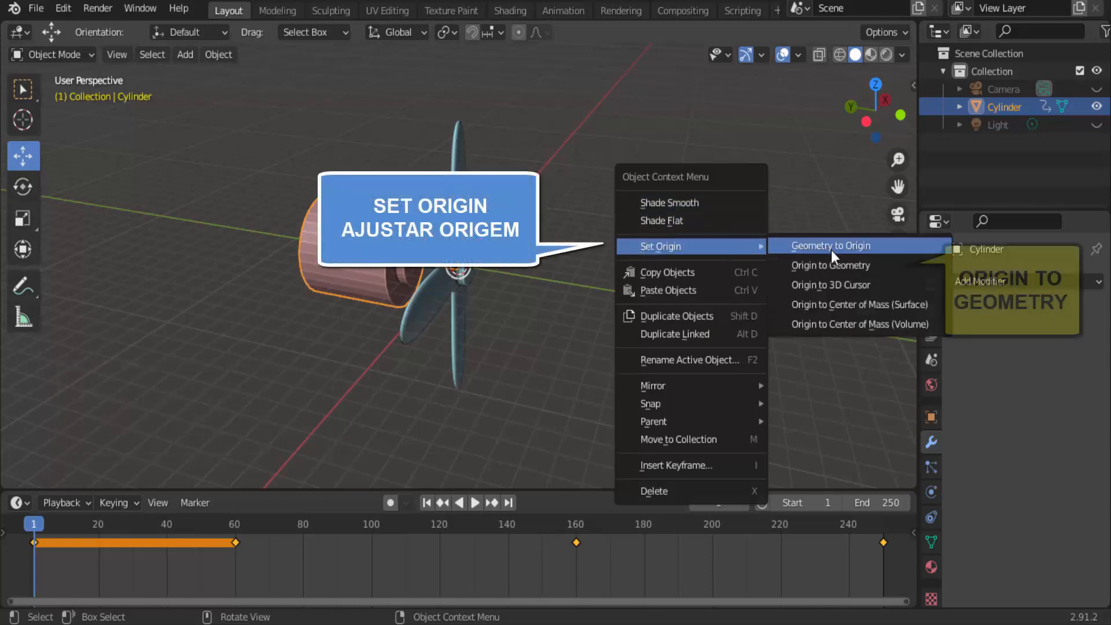
click(828, 266)
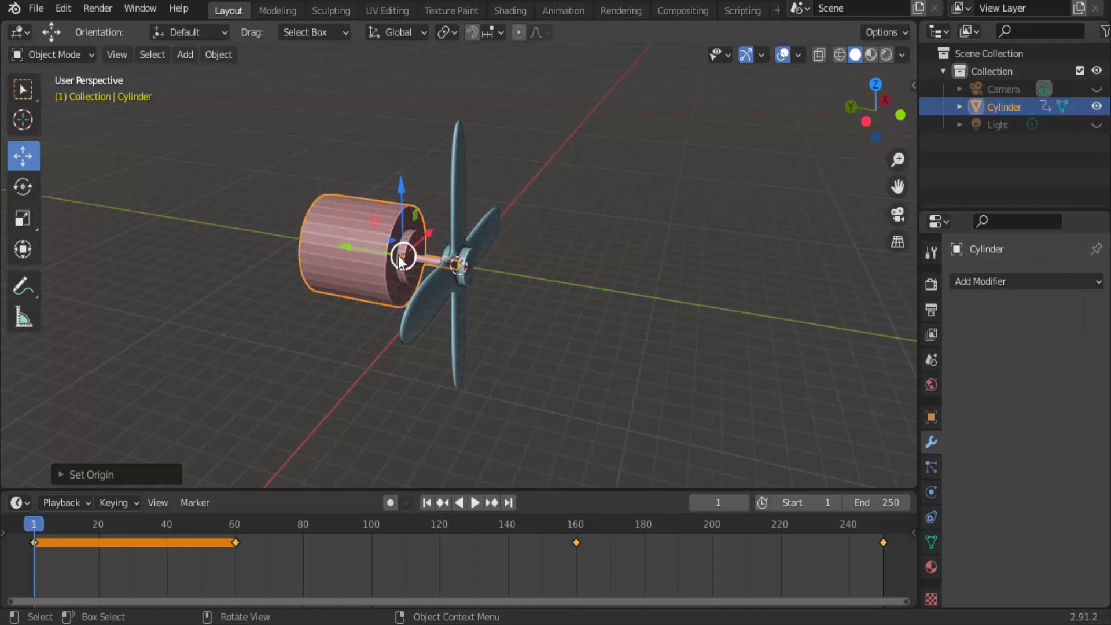
click(482, 502)
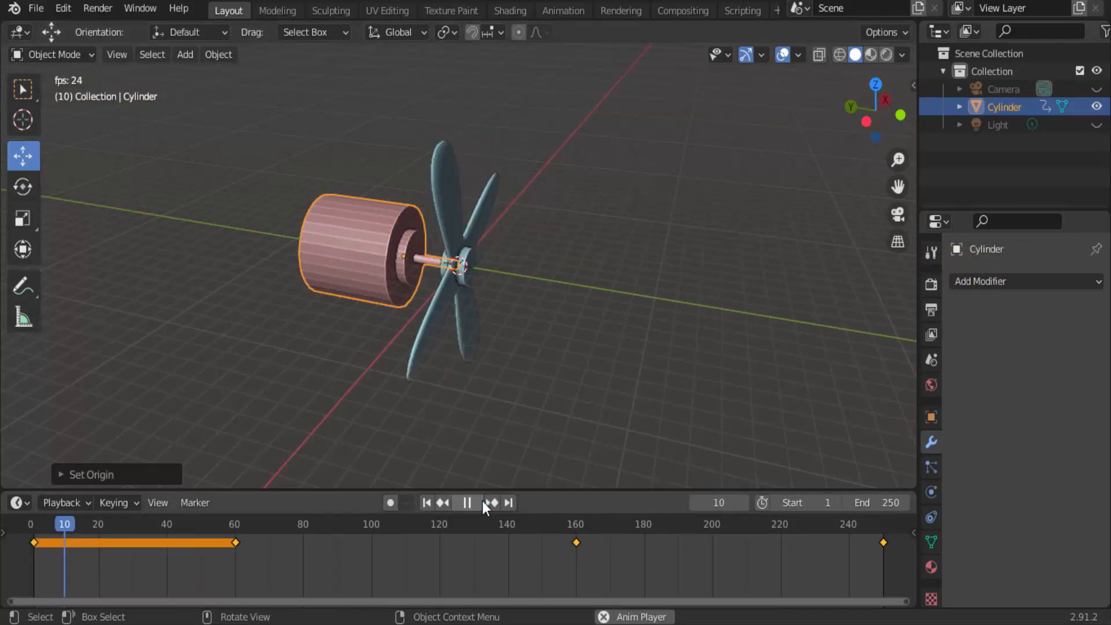